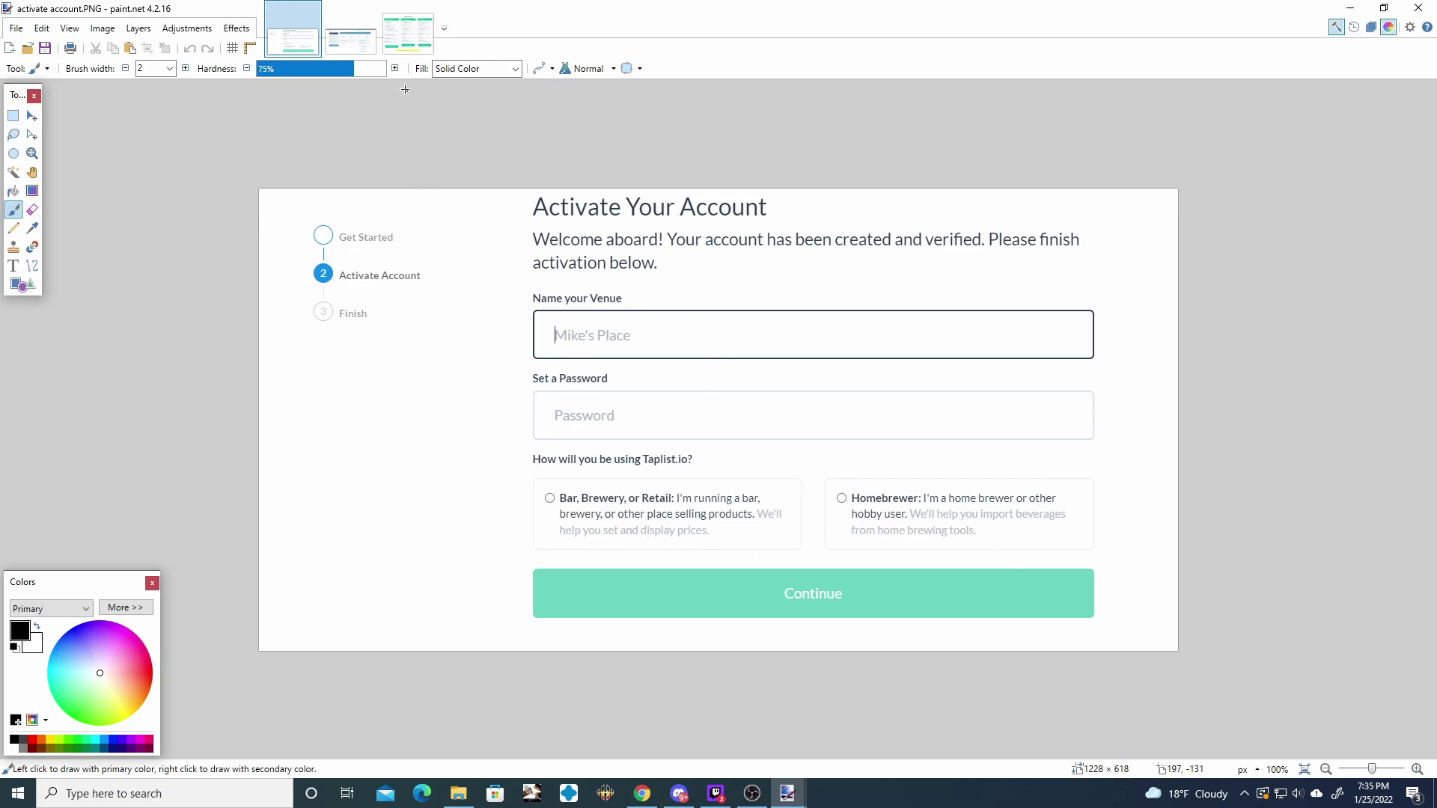
# Bring the selectaplan.PNG dashboard screenshot into view in paint.net
pyautogui.hotkey('ctrl', 'Tab')
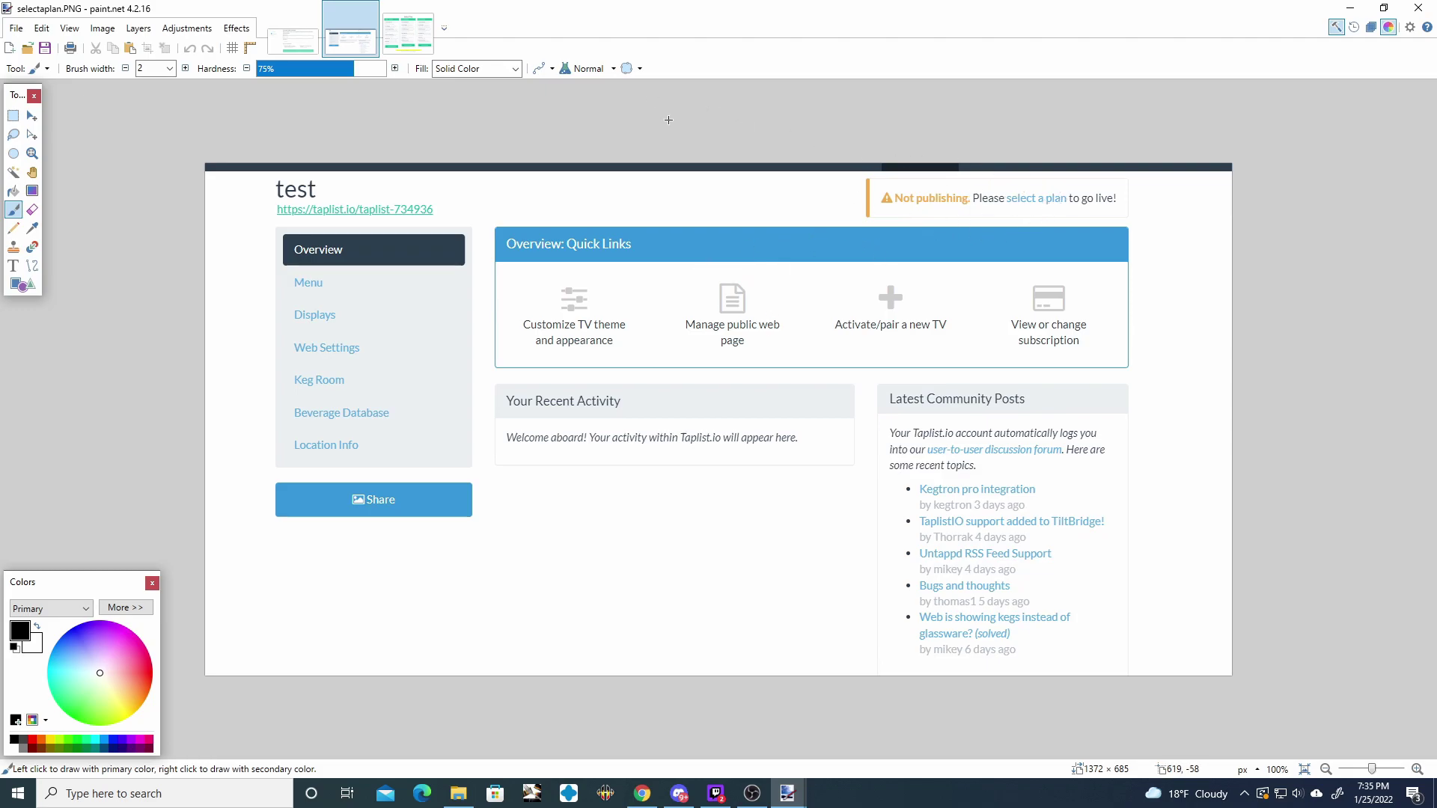
# Display the free plan.PNG screenshot of the Select Plan page
pyautogui.click(408, 31)
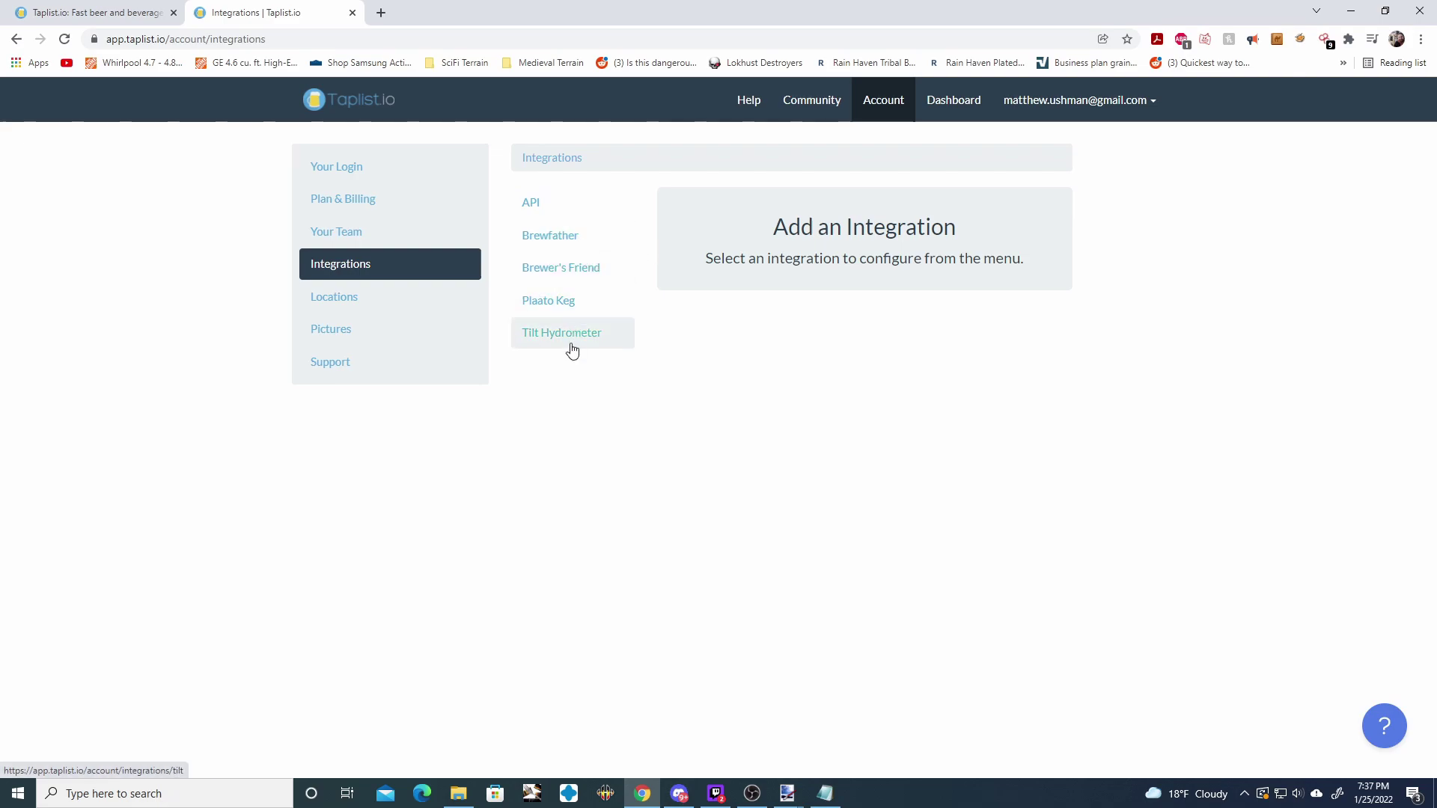
# Open the Plaato Keg integration details and browse the PLAATO keg product gallery
pyautogui.click(555, 309)
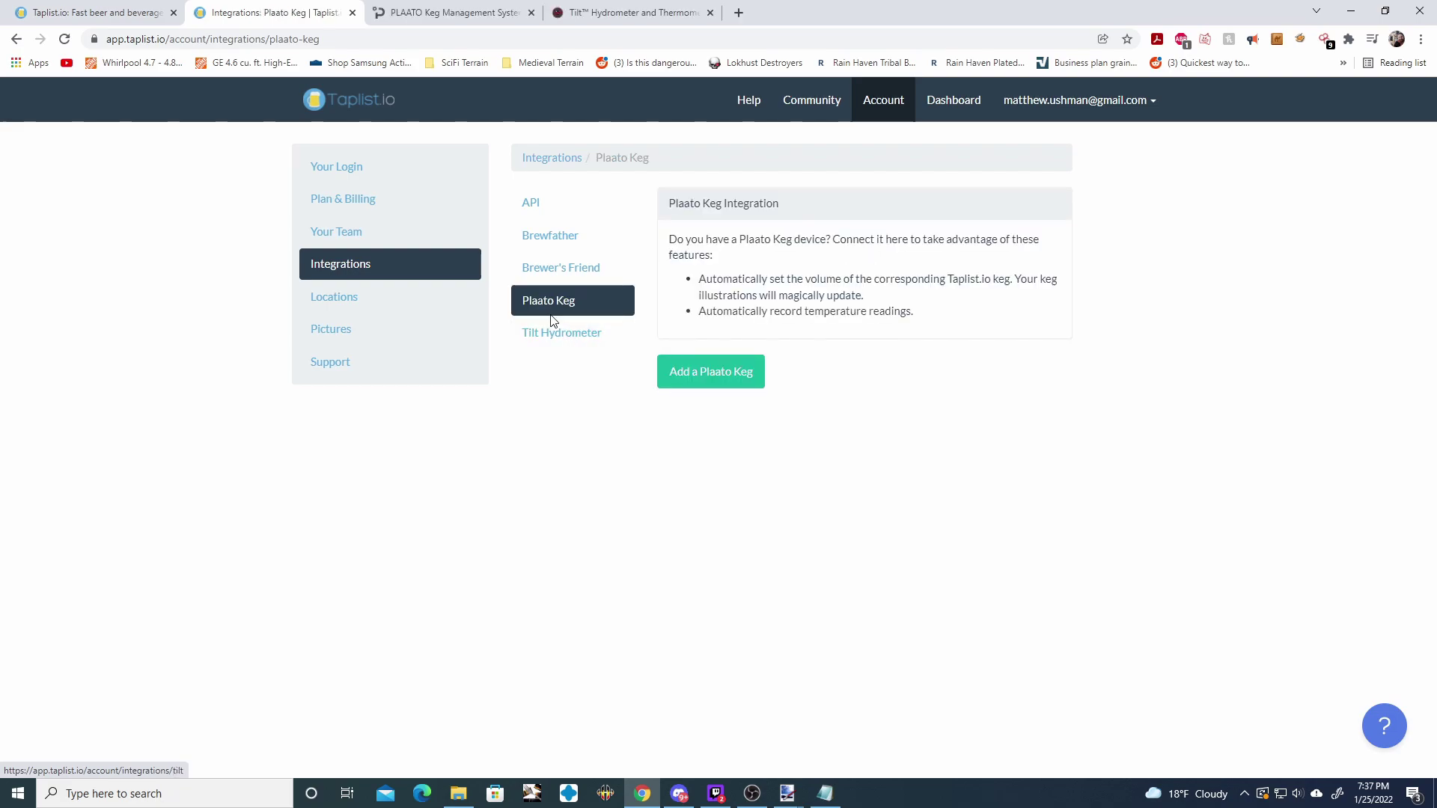
pyautogui.click(449, 13)
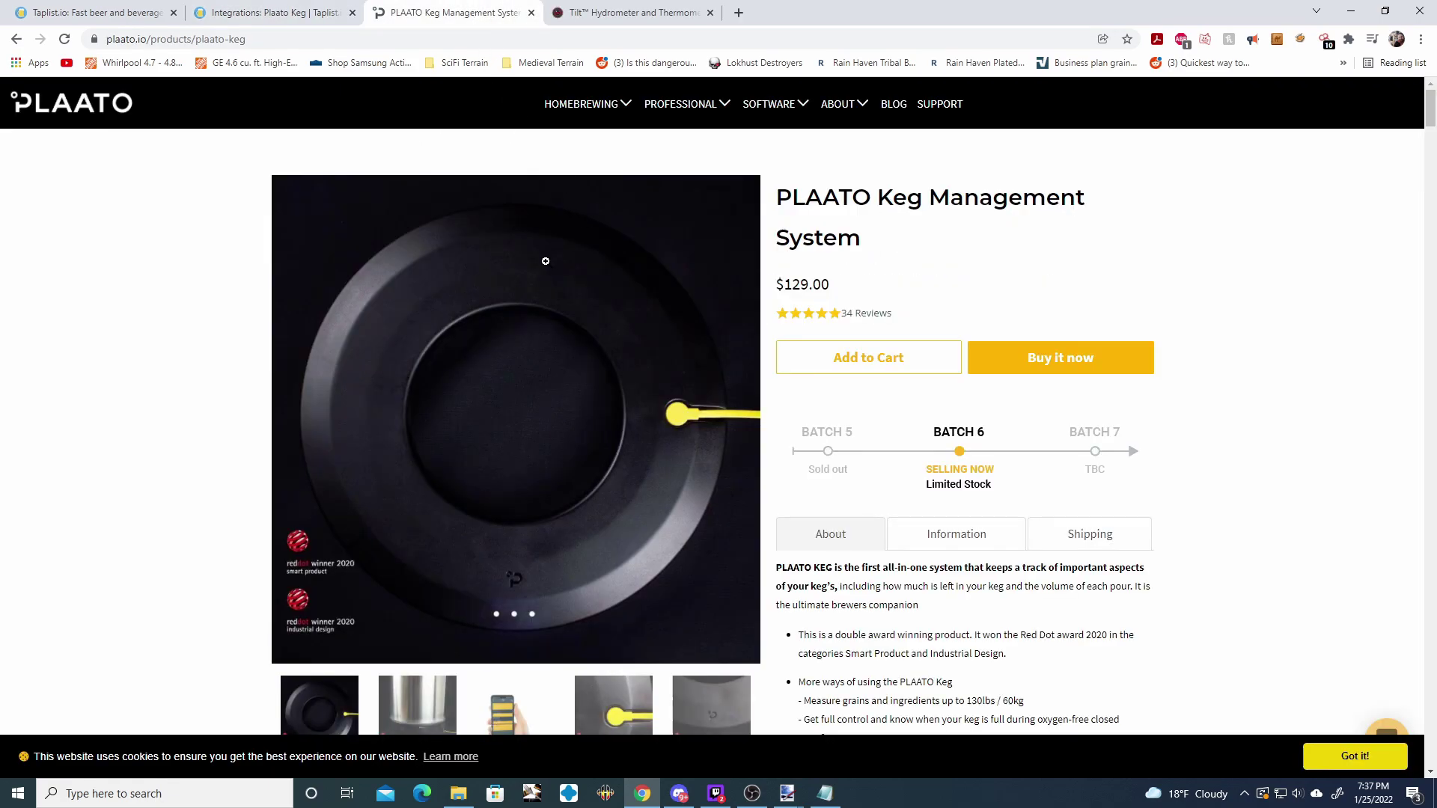
pyautogui.scroll(-2, 420, 302)
pyautogui.scroll(1, 420, 302)
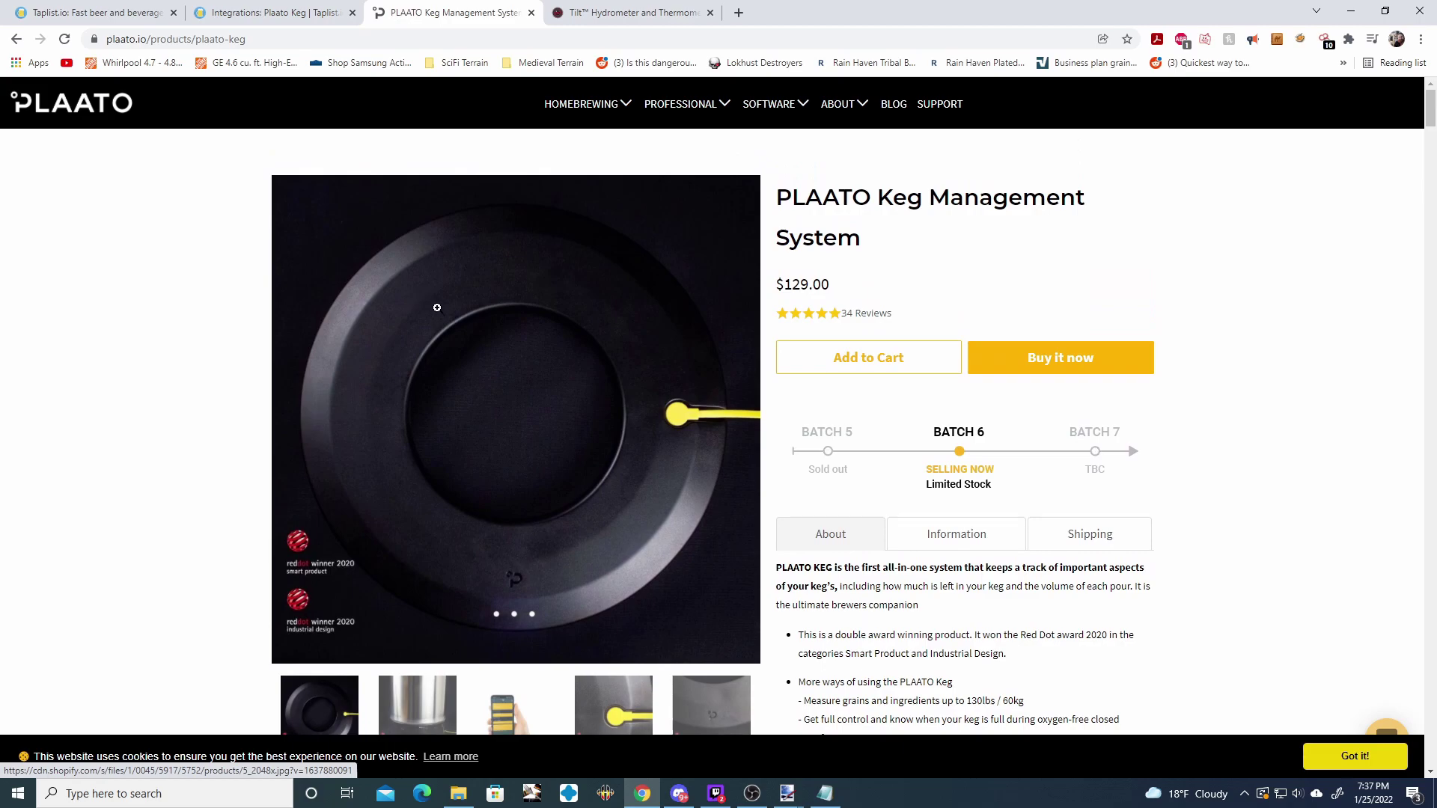
pyautogui.scroll(-2, 417, 524)
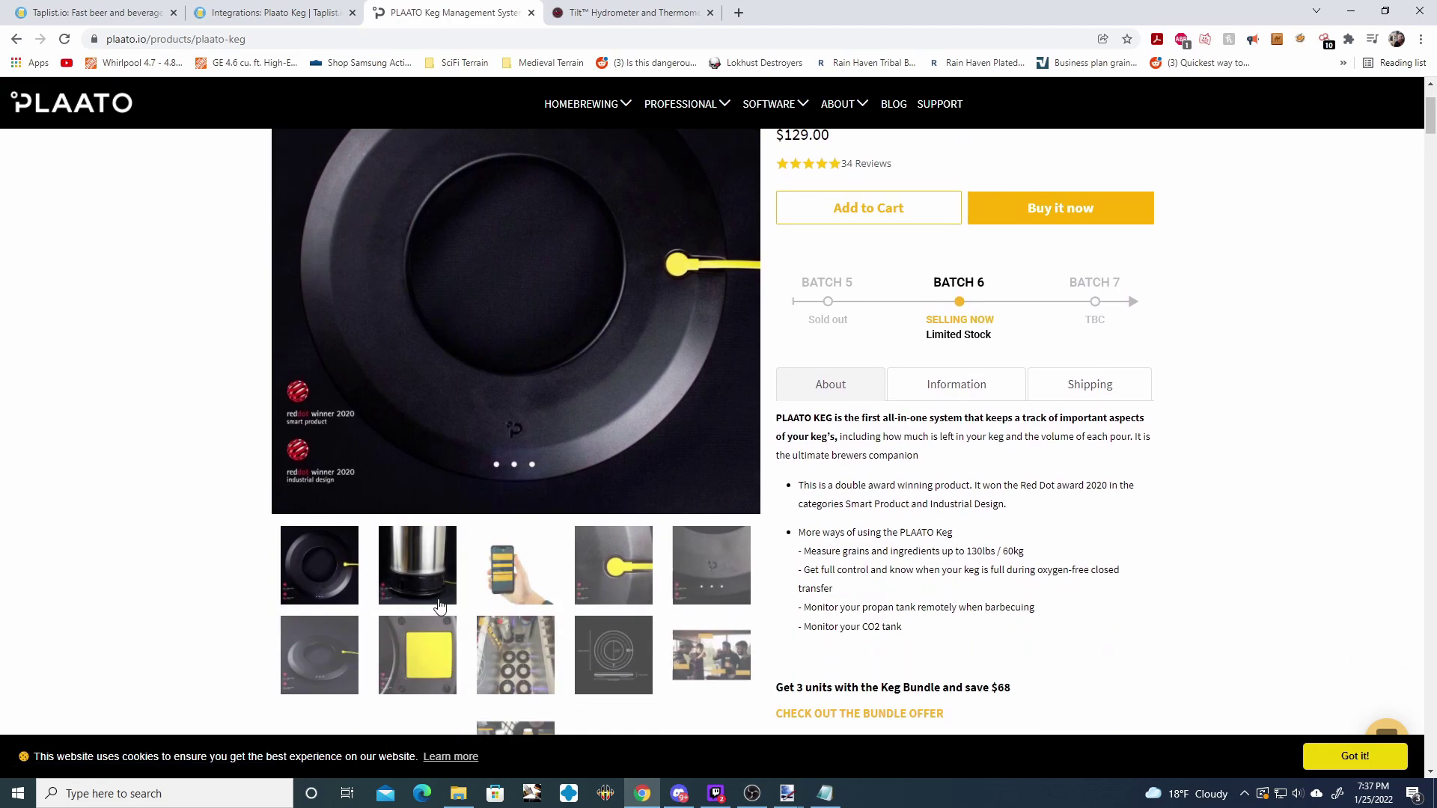
pyautogui.scroll(2, 449, 592)
pyautogui.scroll(-3, 514, 575)
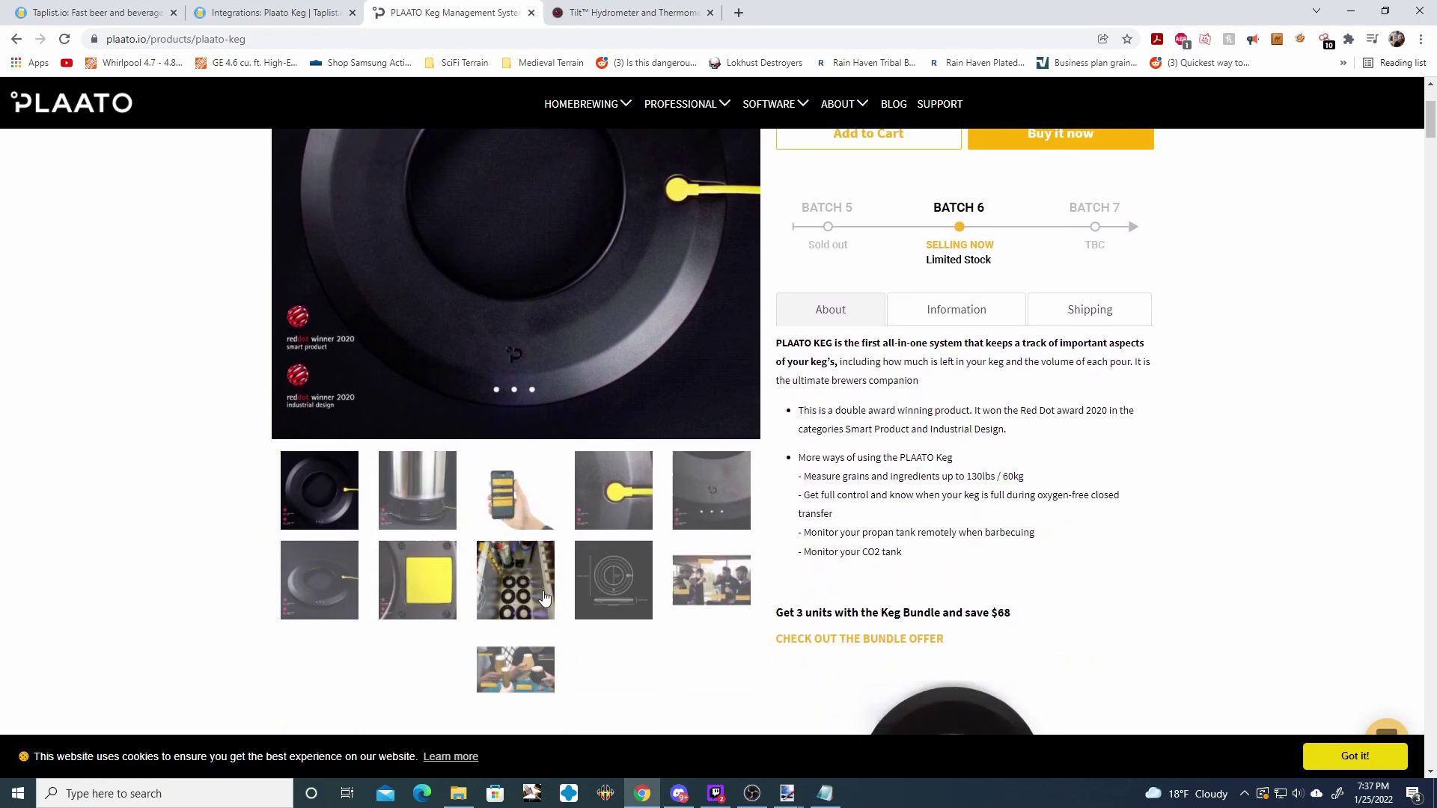
# Make the six-keg photo the main image and highlight the $129.00 price
pyautogui.click(514, 575)
pyautogui.scroll(1, 503, 295)
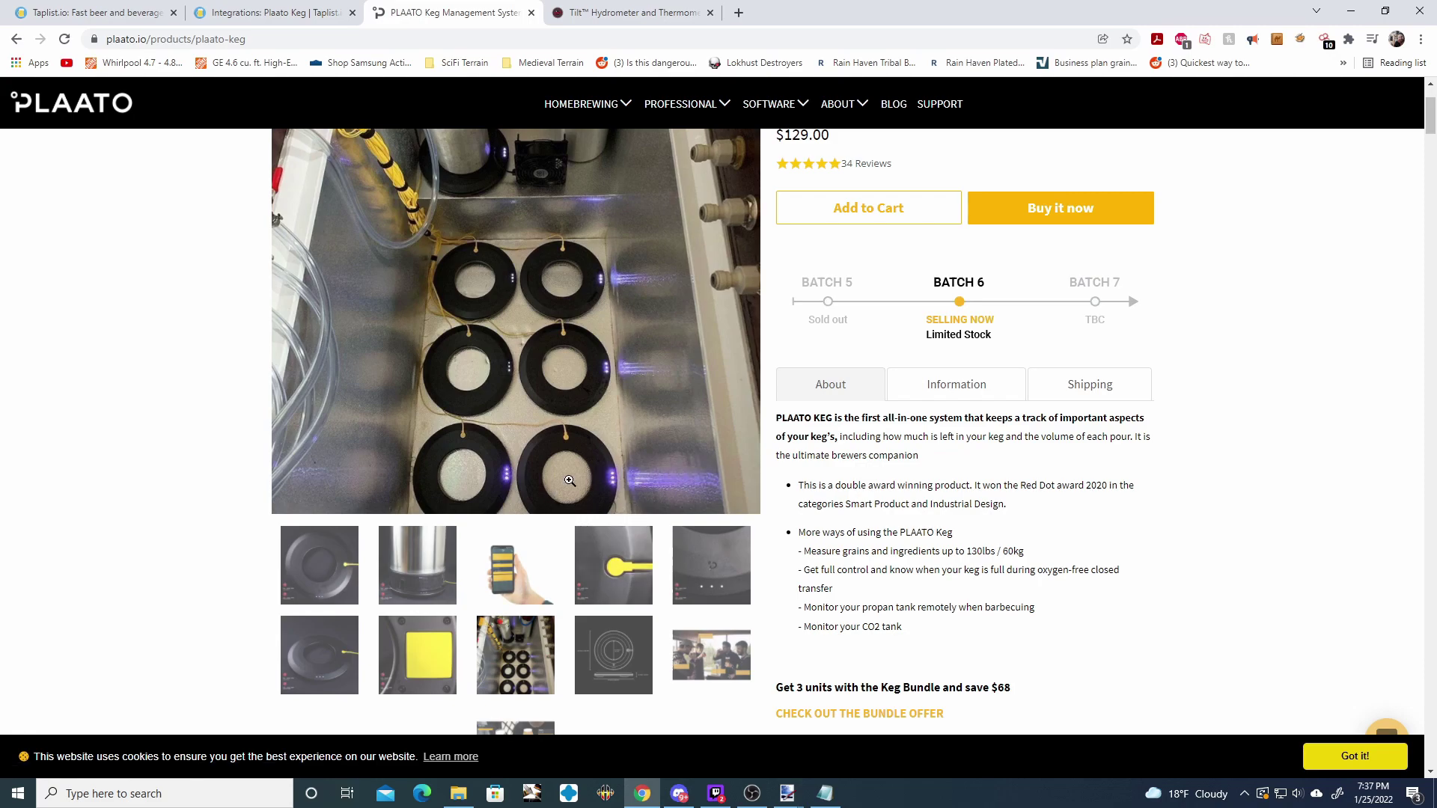
pyautogui.scroll(2, 620, 363)
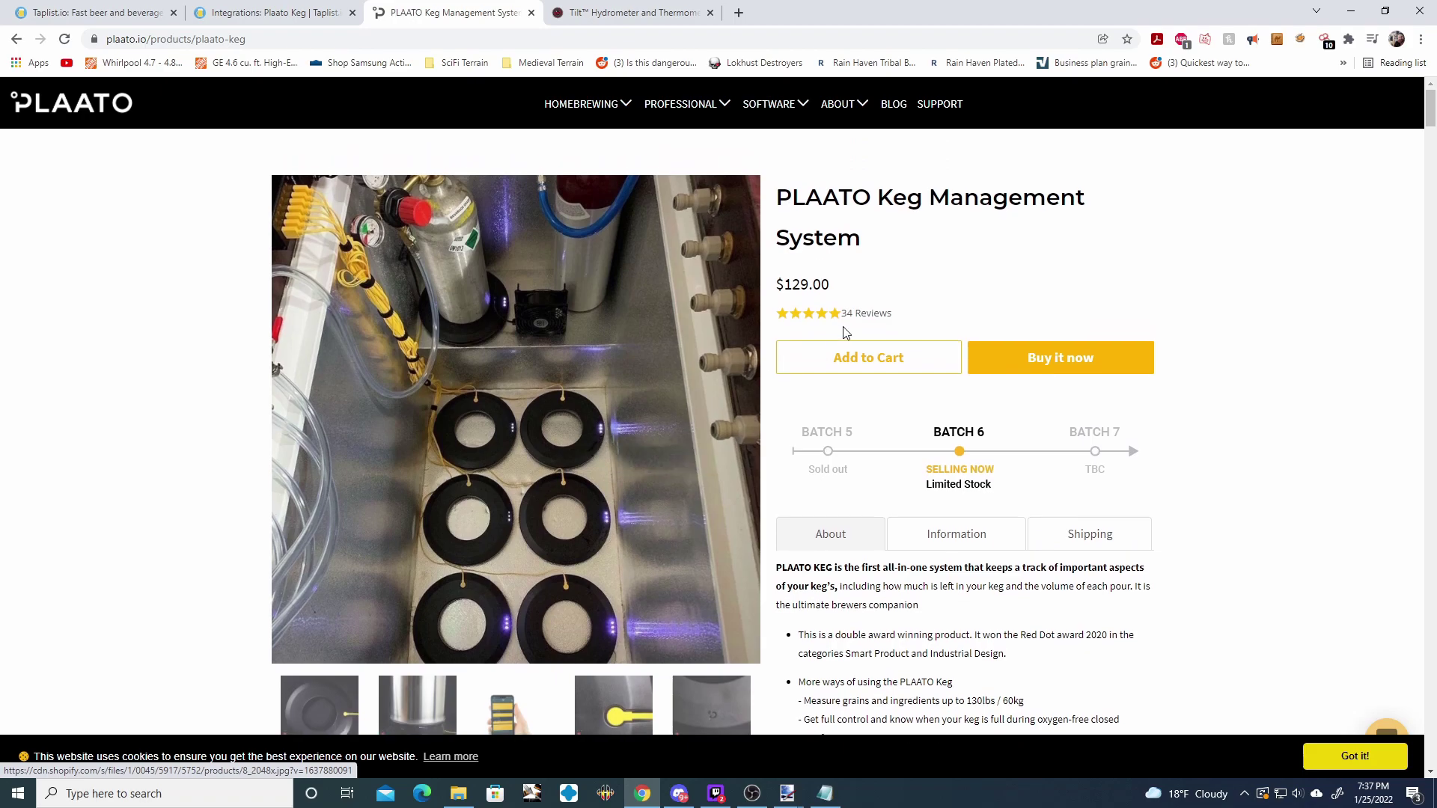
pyautogui.moveTo(829, 284); pyautogui.dragTo(783, 284)
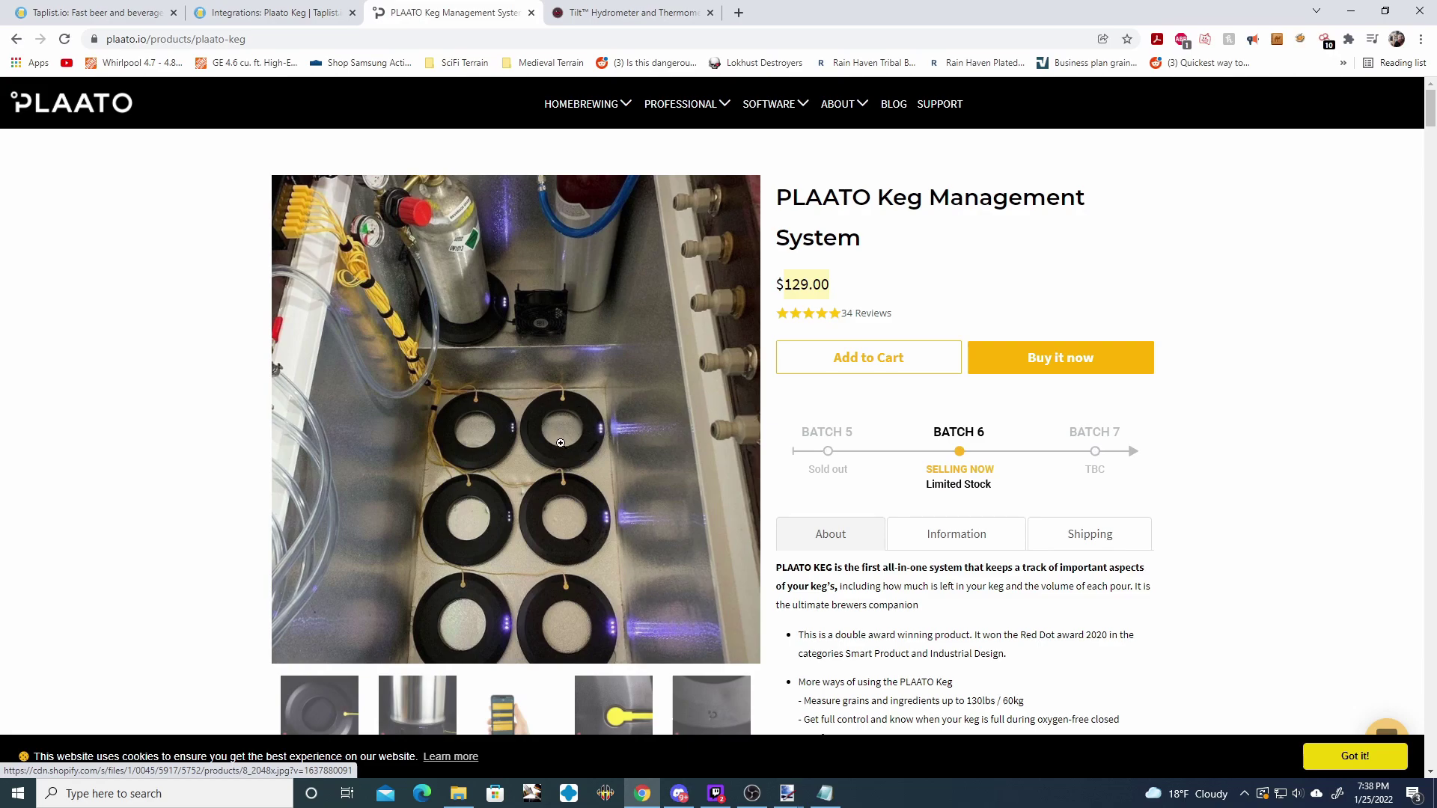
# Open the Tilt Hydrometer integration and highlight its Specific Gravity and Temperature sync features
pyautogui.hotkey('ctrl', 'shift', 'Tab')
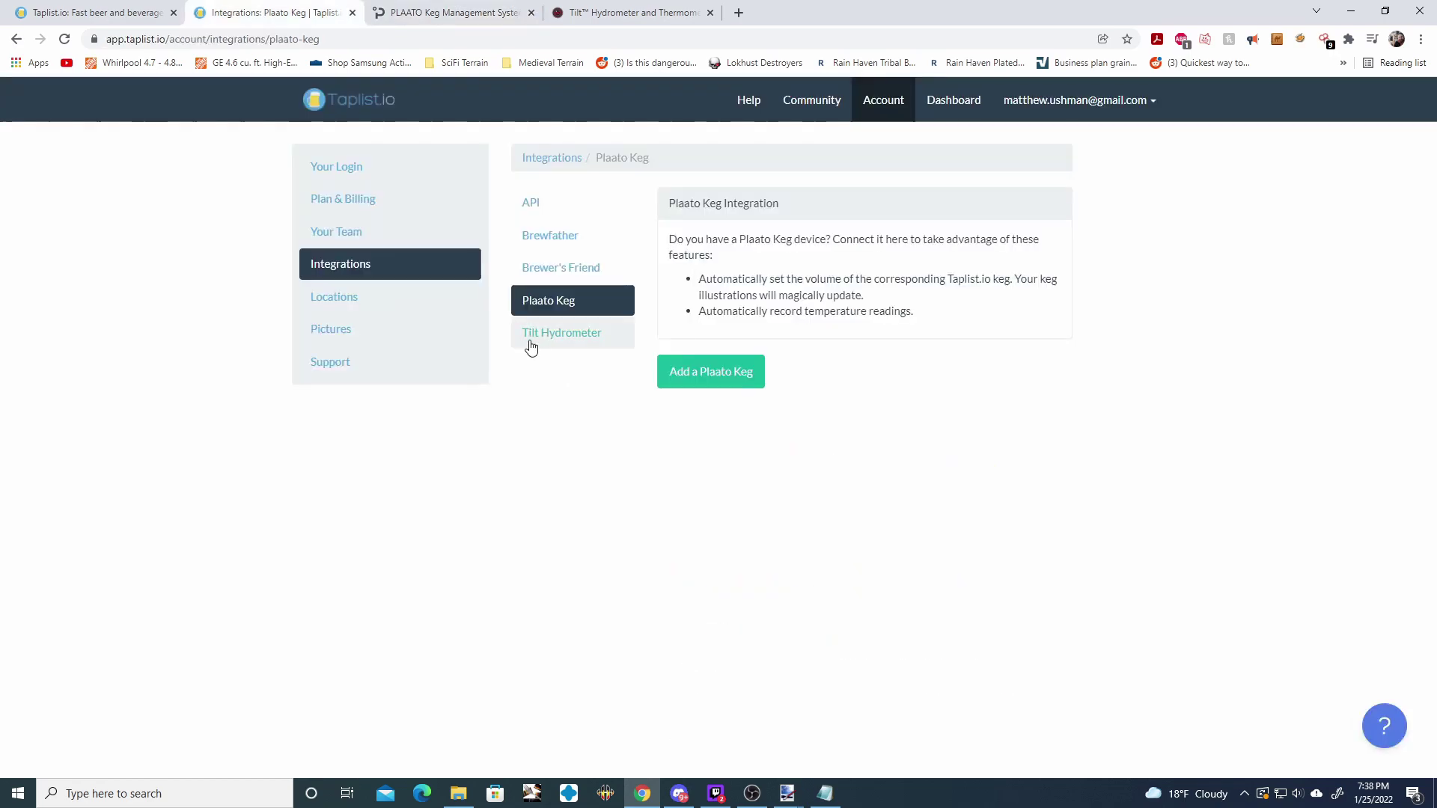
pyautogui.click(550, 341)
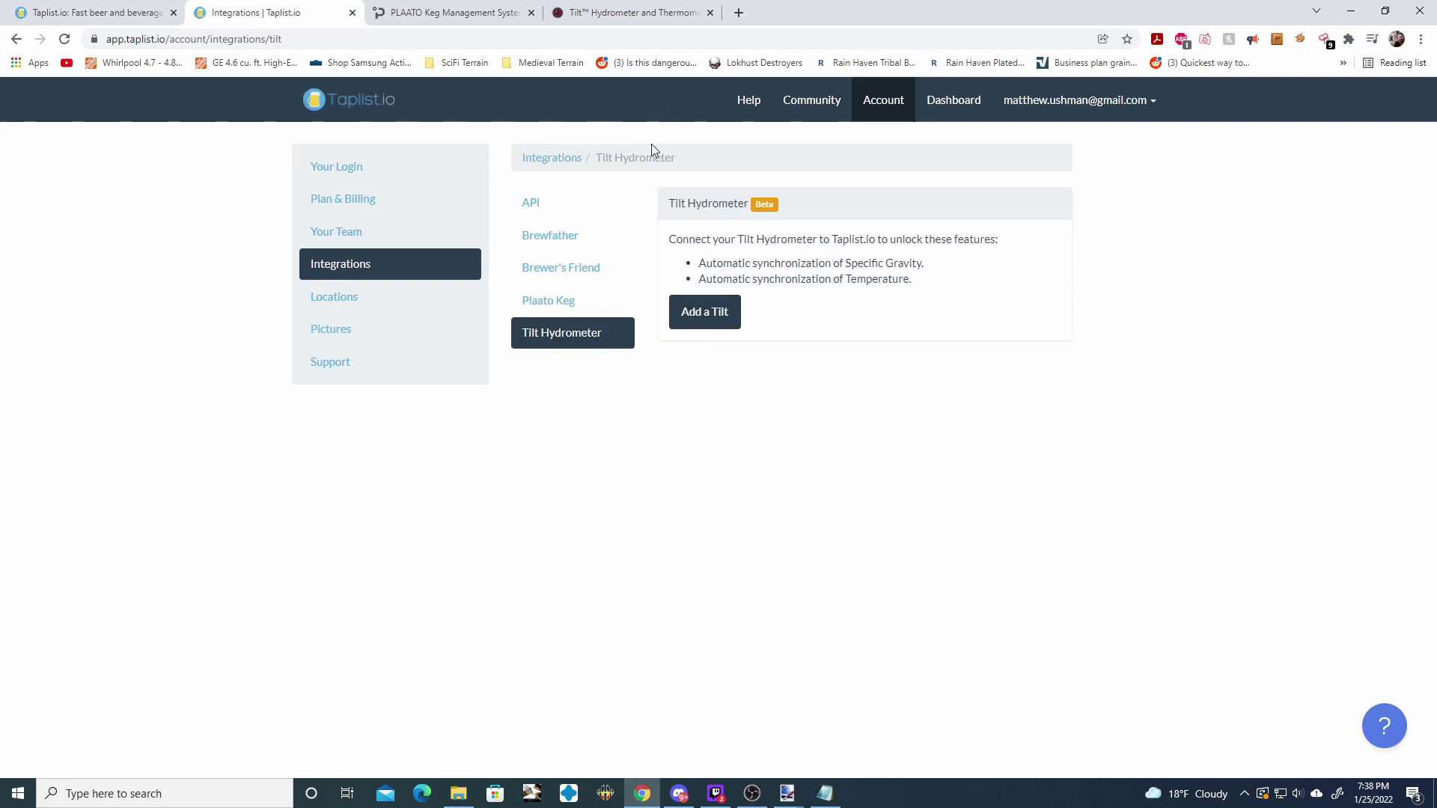
pyautogui.moveTo(712, 263); pyautogui.dragTo(928, 269)
pyautogui.moveTo(723, 280); pyautogui.dragTo(911, 281)
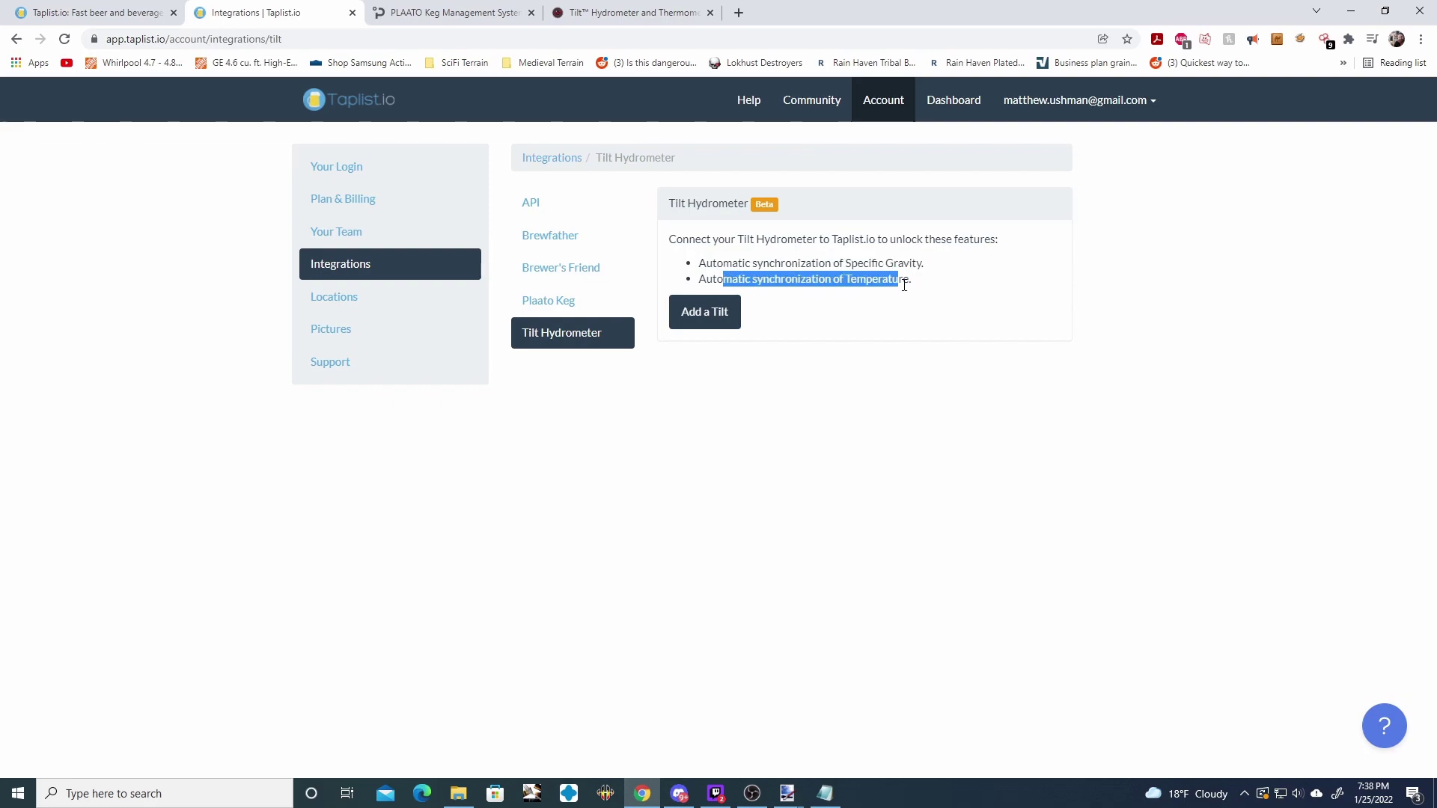
# Browse the Tilt Hydrometer product page, then return to Taplist.io
pyautogui.click(658, 6)
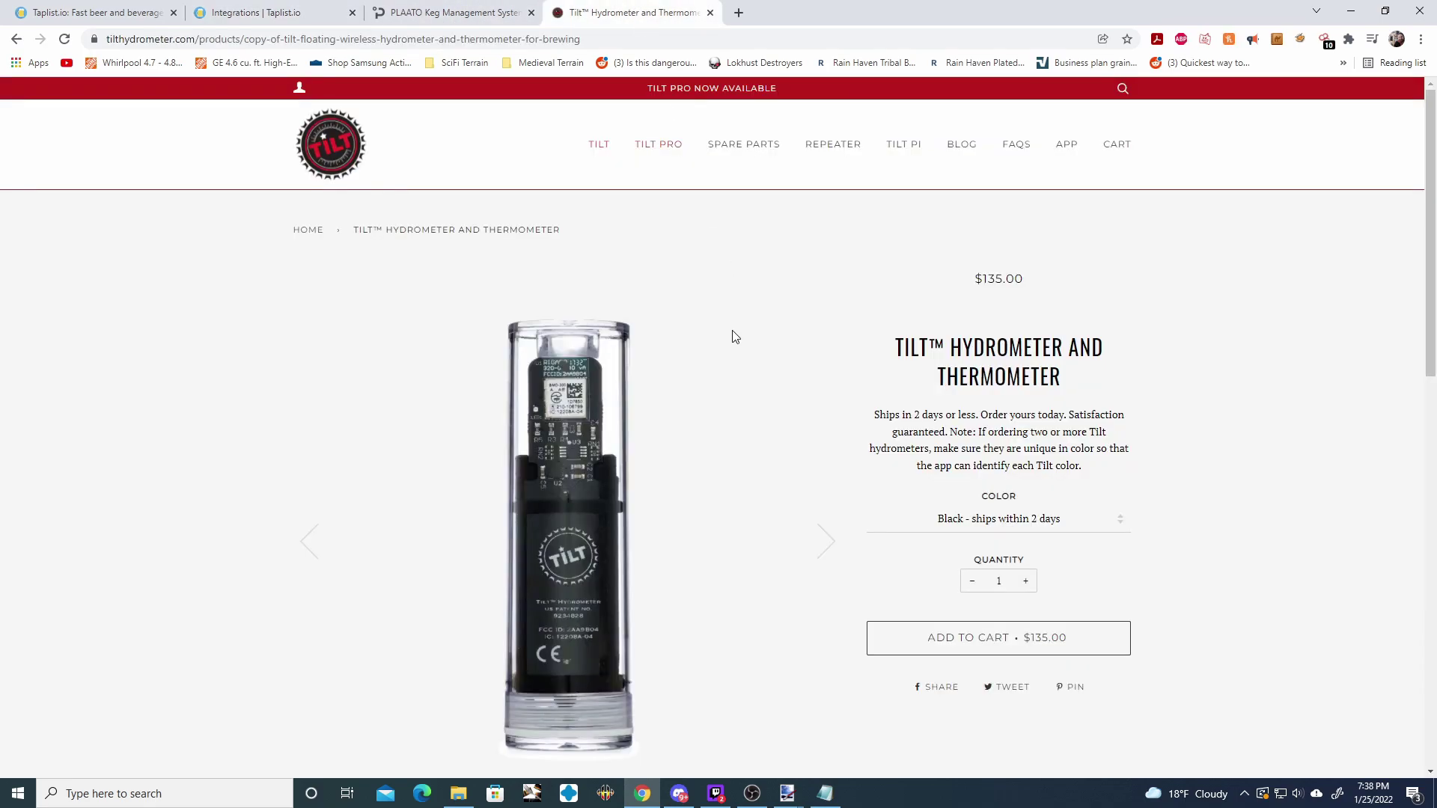
pyautogui.scroll(-1, 737, 449)
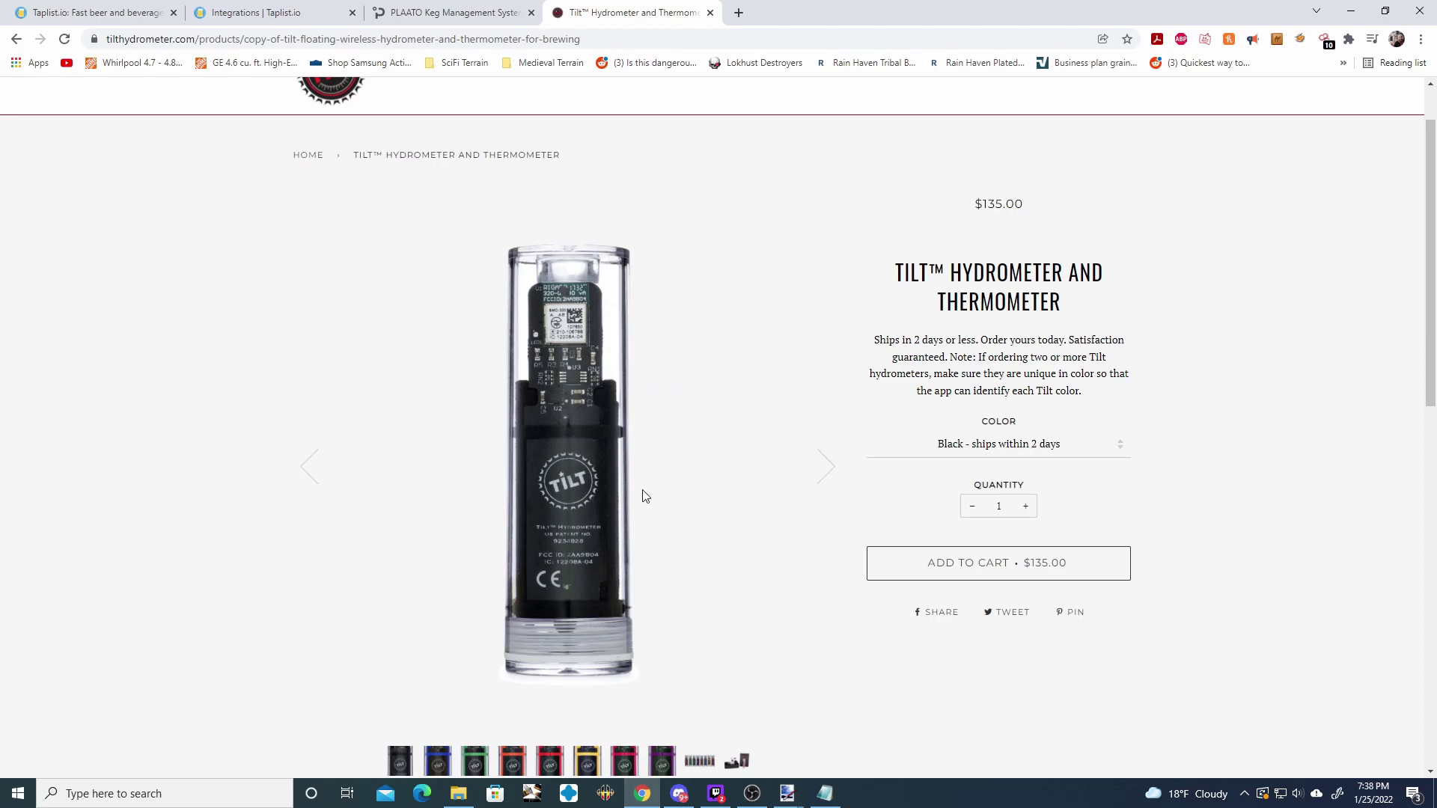
pyautogui.scroll(-3, 724, 514)
pyautogui.scroll(4, 641, 523)
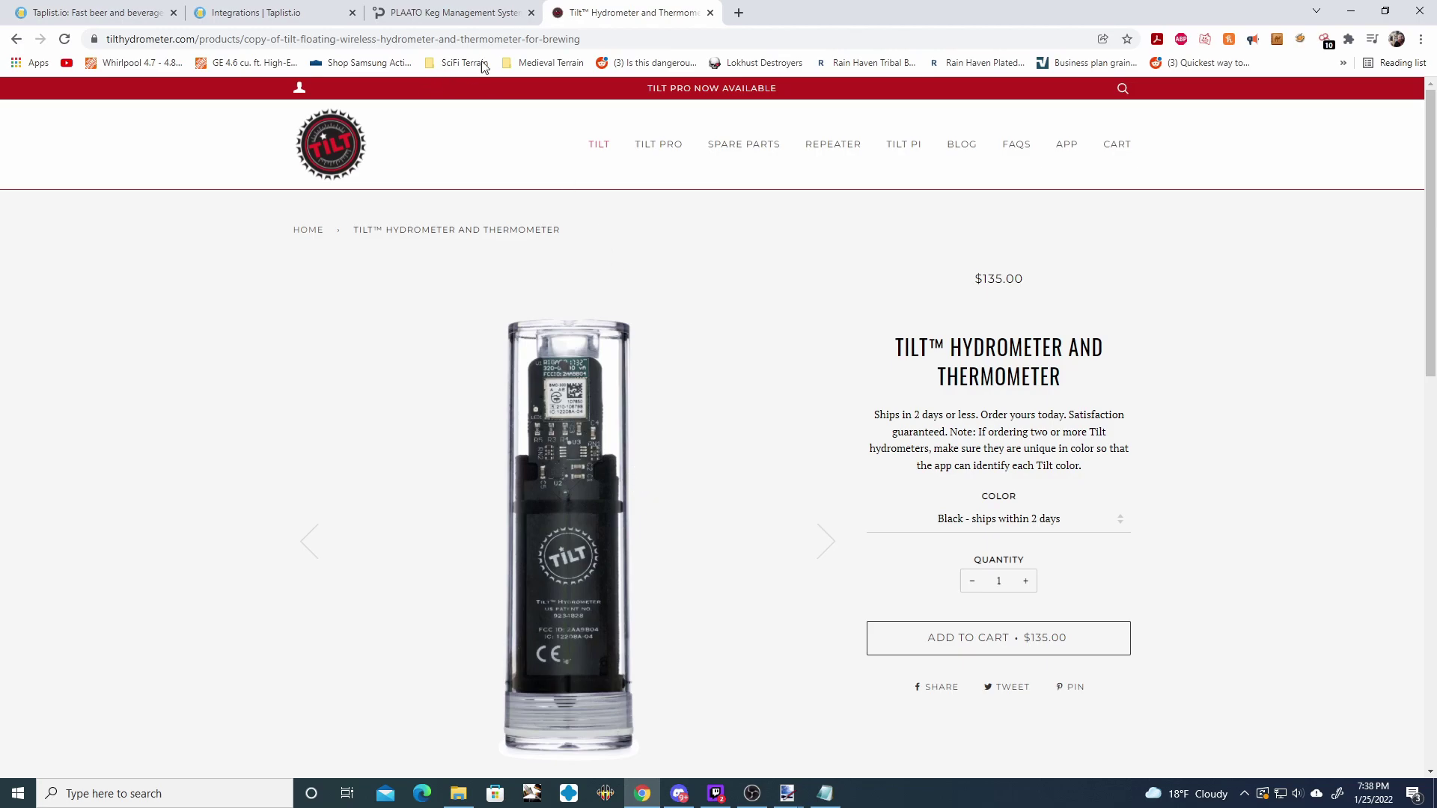
pyautogui.click(314, 12)
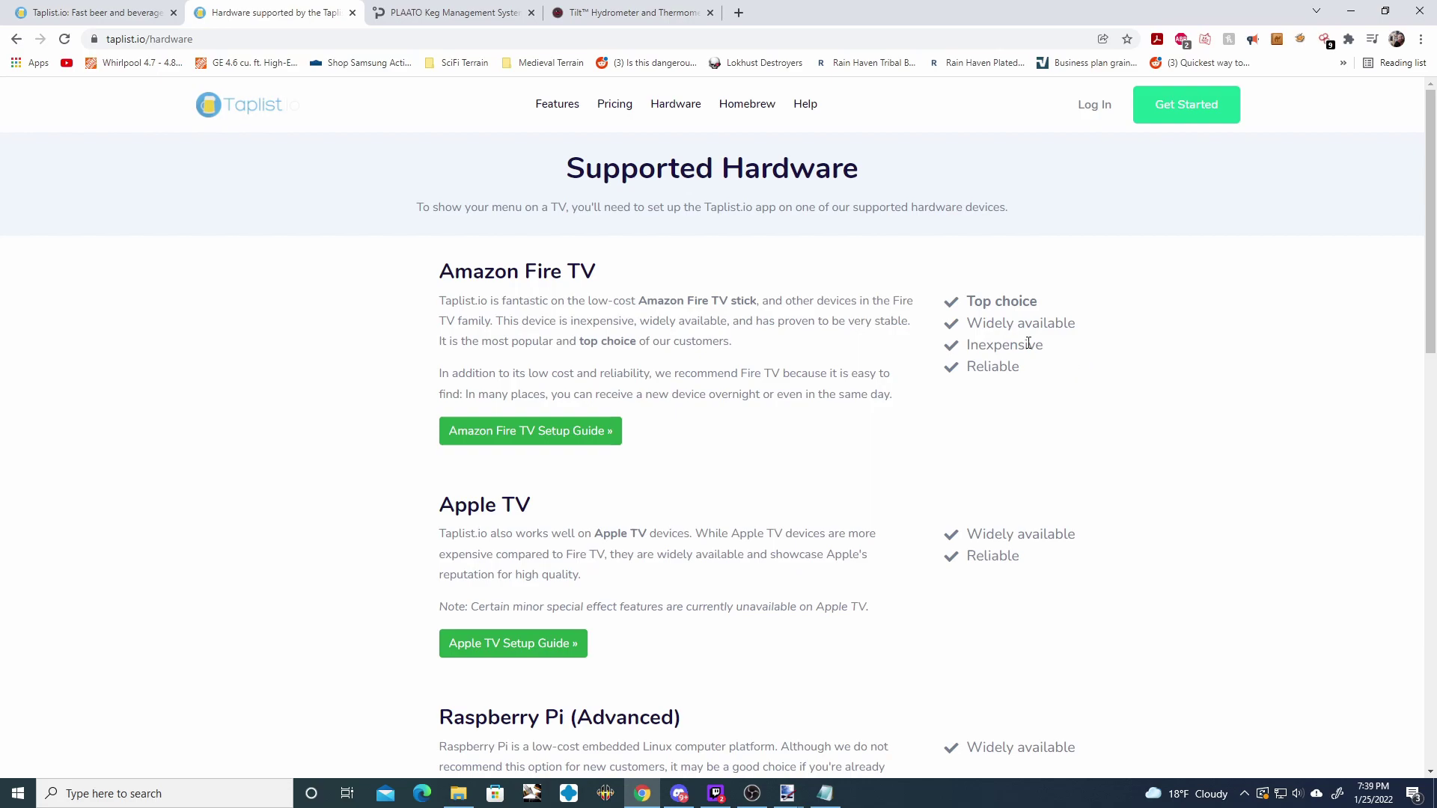
# Highlight the Raspberry Pi (Advanced) and Amazon Fire TV headings on the hardware page
pyautogui.scroll(-2, 1028, 344)
pyautogui.scroll(1, 1026, 352)
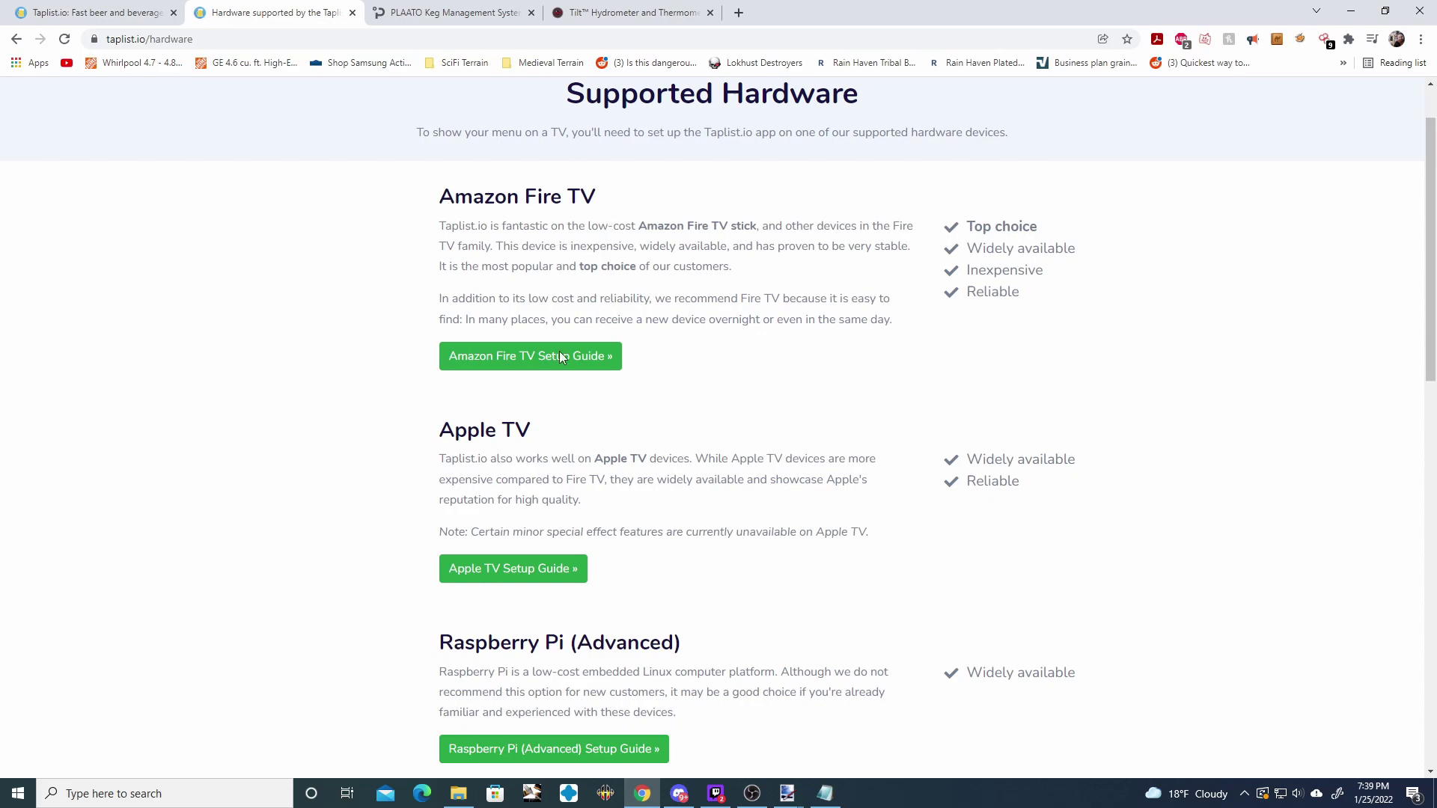
pyautogui.moveTo(438, 642); pyautogui.dragTo(681, 644)
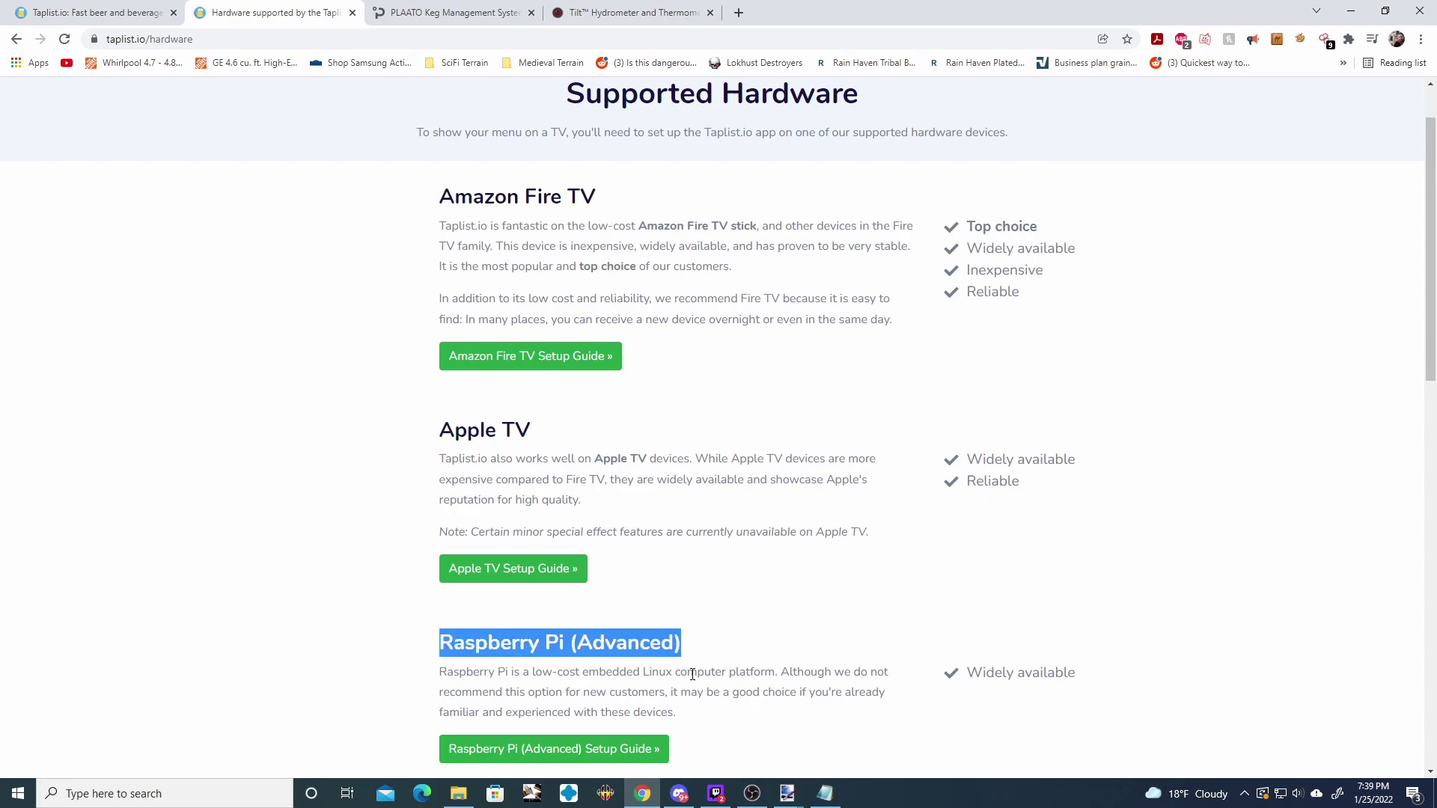
pyautogui.moveTo(658, 225); pyautogui.dragTo(832, 250)
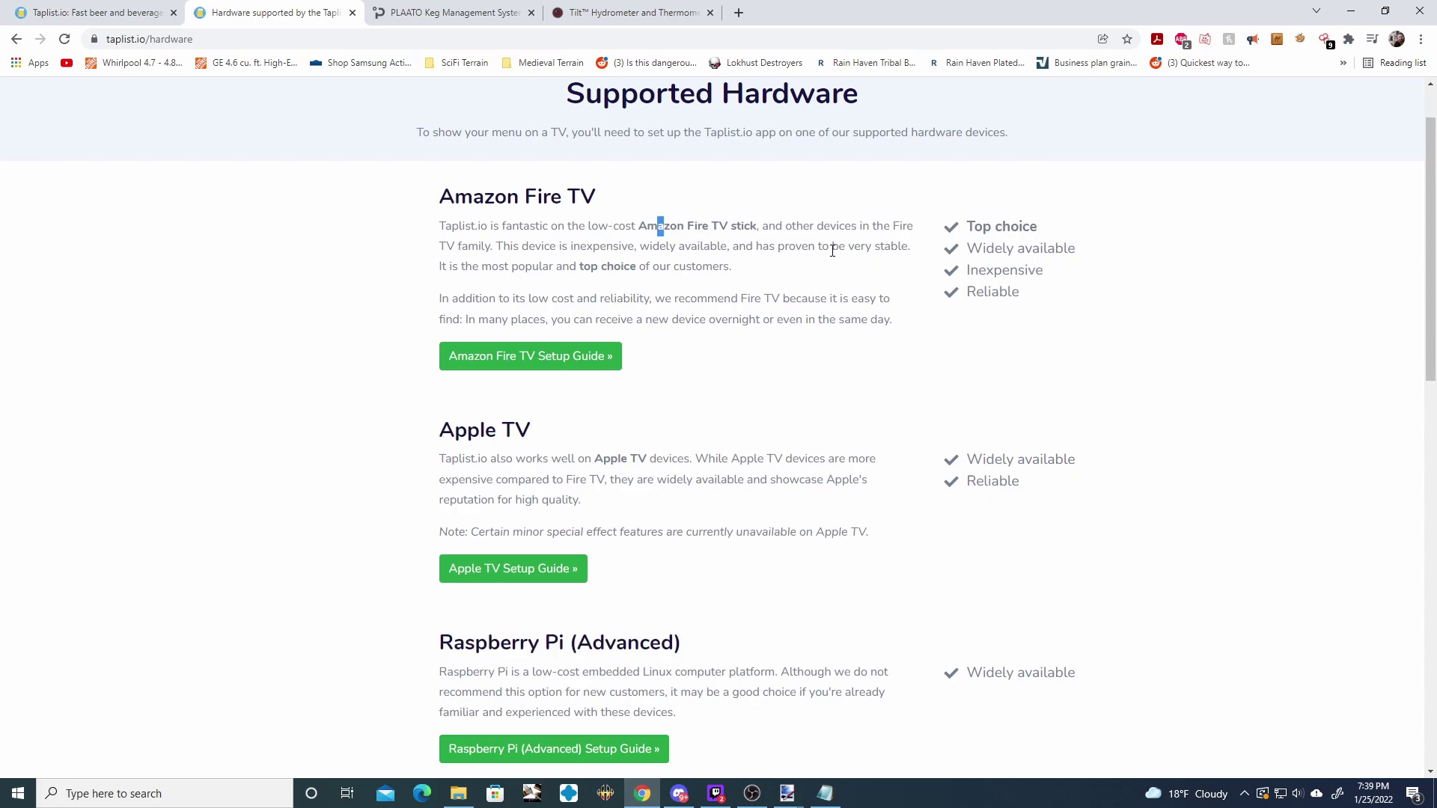
pyautogui.tripleClick(464, 195)
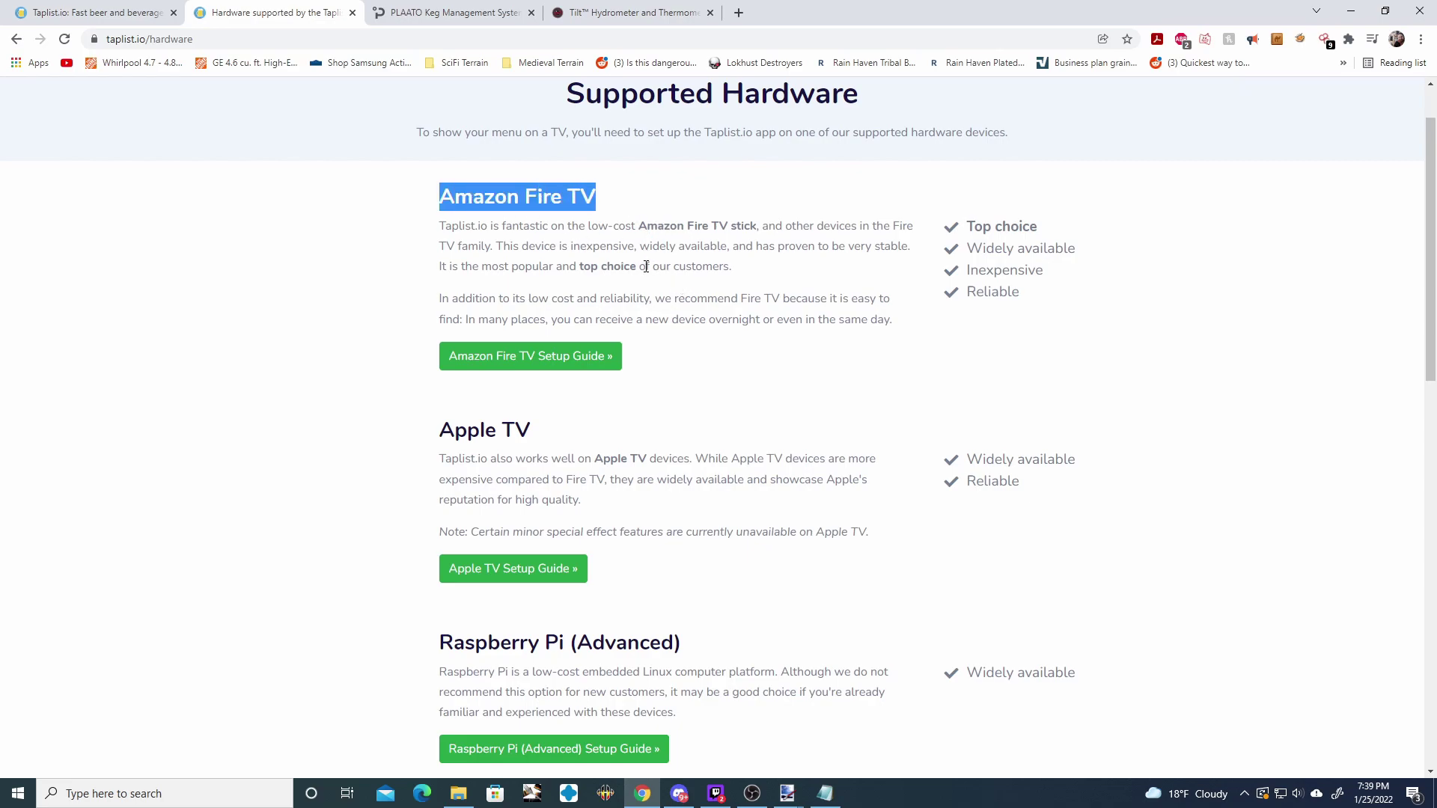
pyautogui.click(479, 218)
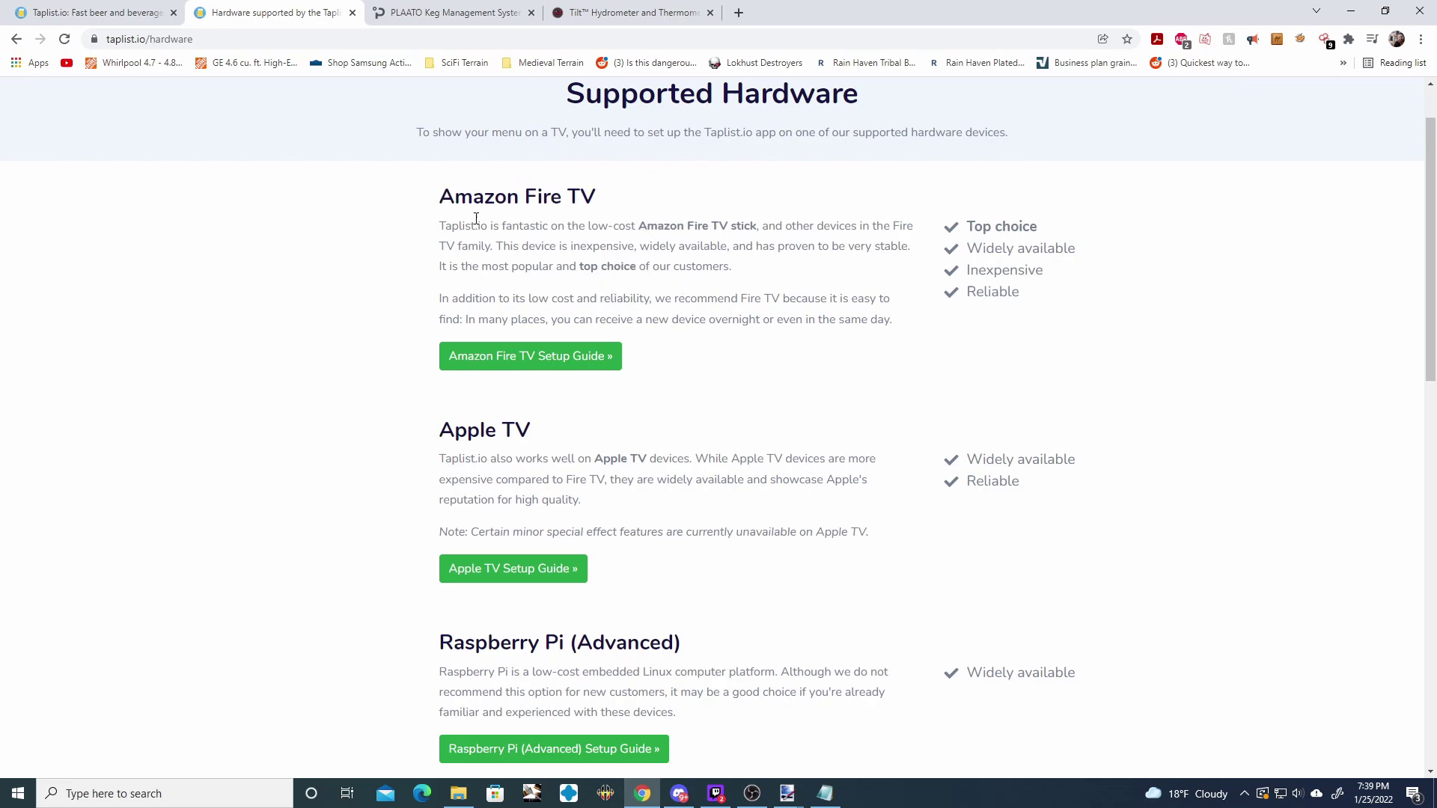
pyautogui.moveTo(439, 197); pyautogui.dragTo(596, 192)
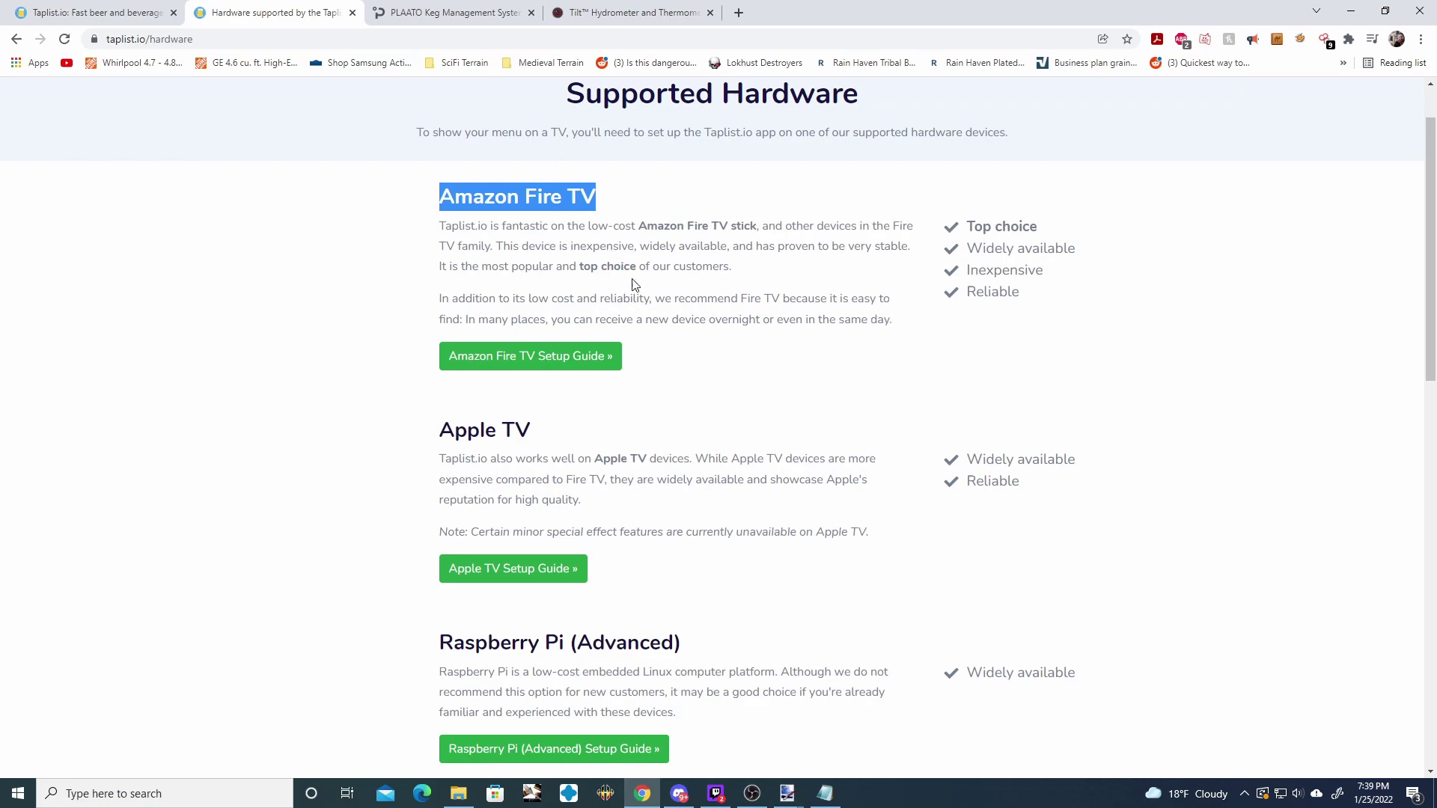
pyautogui.click(626, 251)
# Highlight the words 'Amazon Fire TV stick' in the Fire TV section
pyautogui.moveTo(640, 225); pyautogui.dragTo(757, 228)
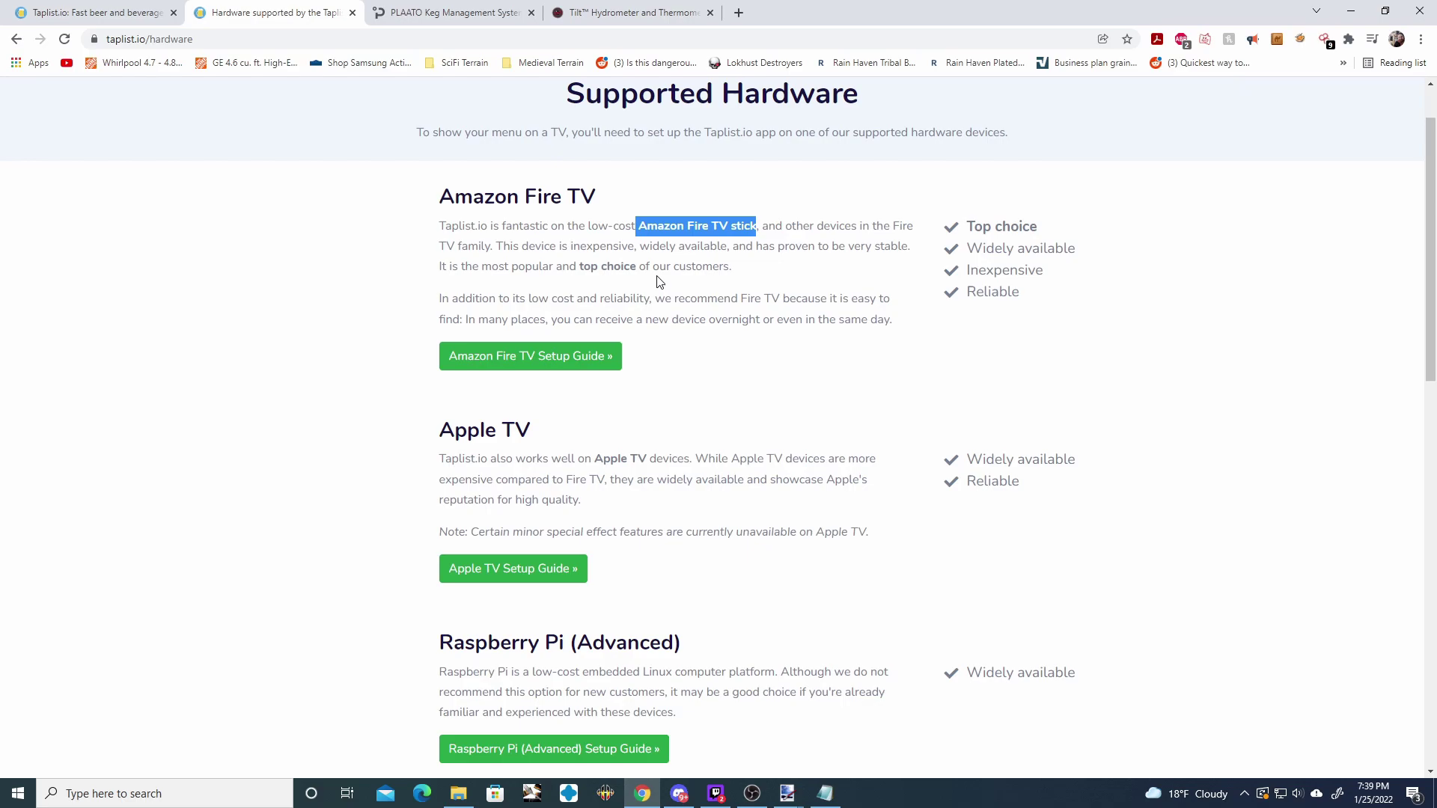
pyautogui.click(703, 259)
pyautogui.moveTo(635, 226); pyautogui.dragTo(772, 225)
pyautogui.click(710, 255)
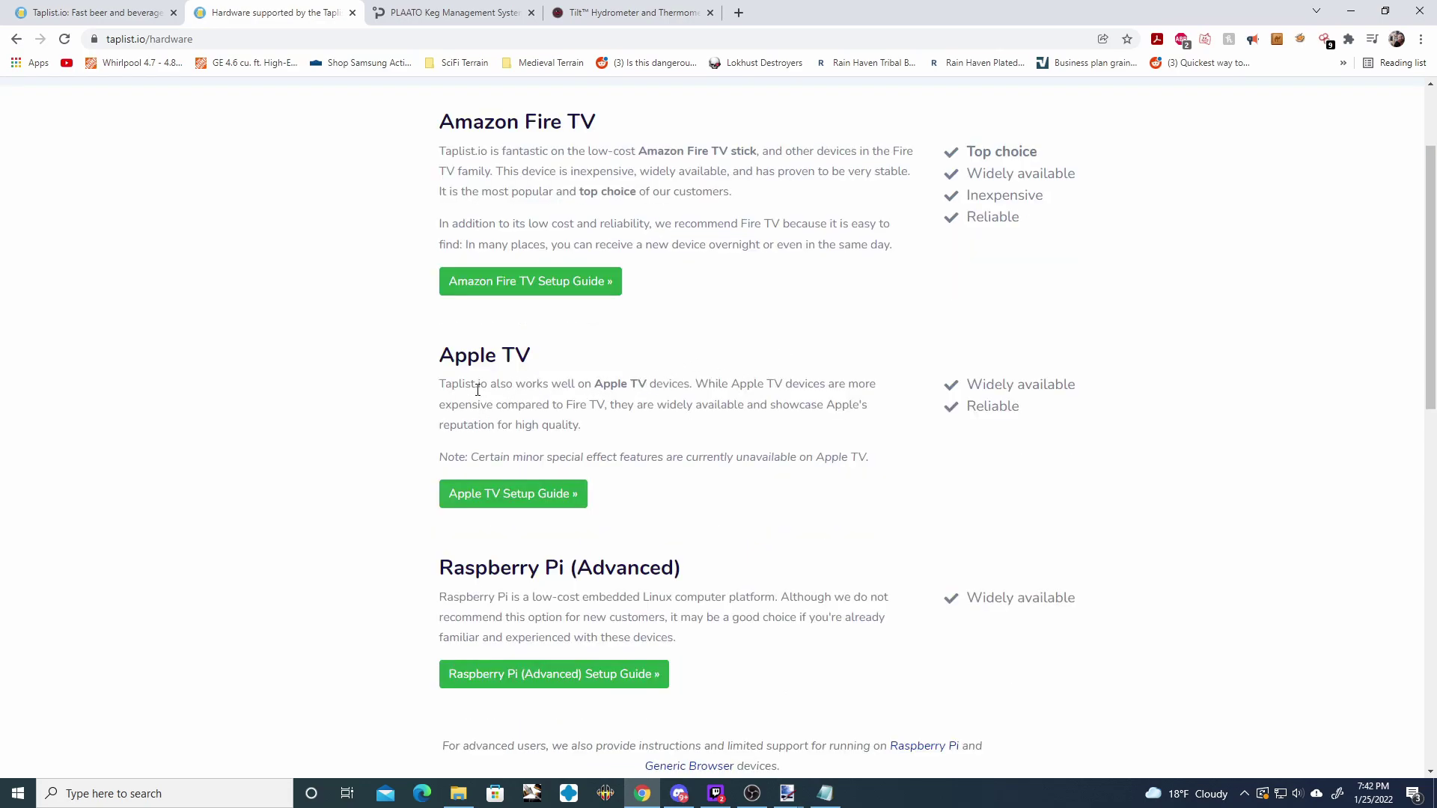
# Highlight the opening of the Apple TV paragraph and text in the Raspberry Pi section
pyautogui.moveTo(451, 386); pyautogui.dragTo(751, 385)
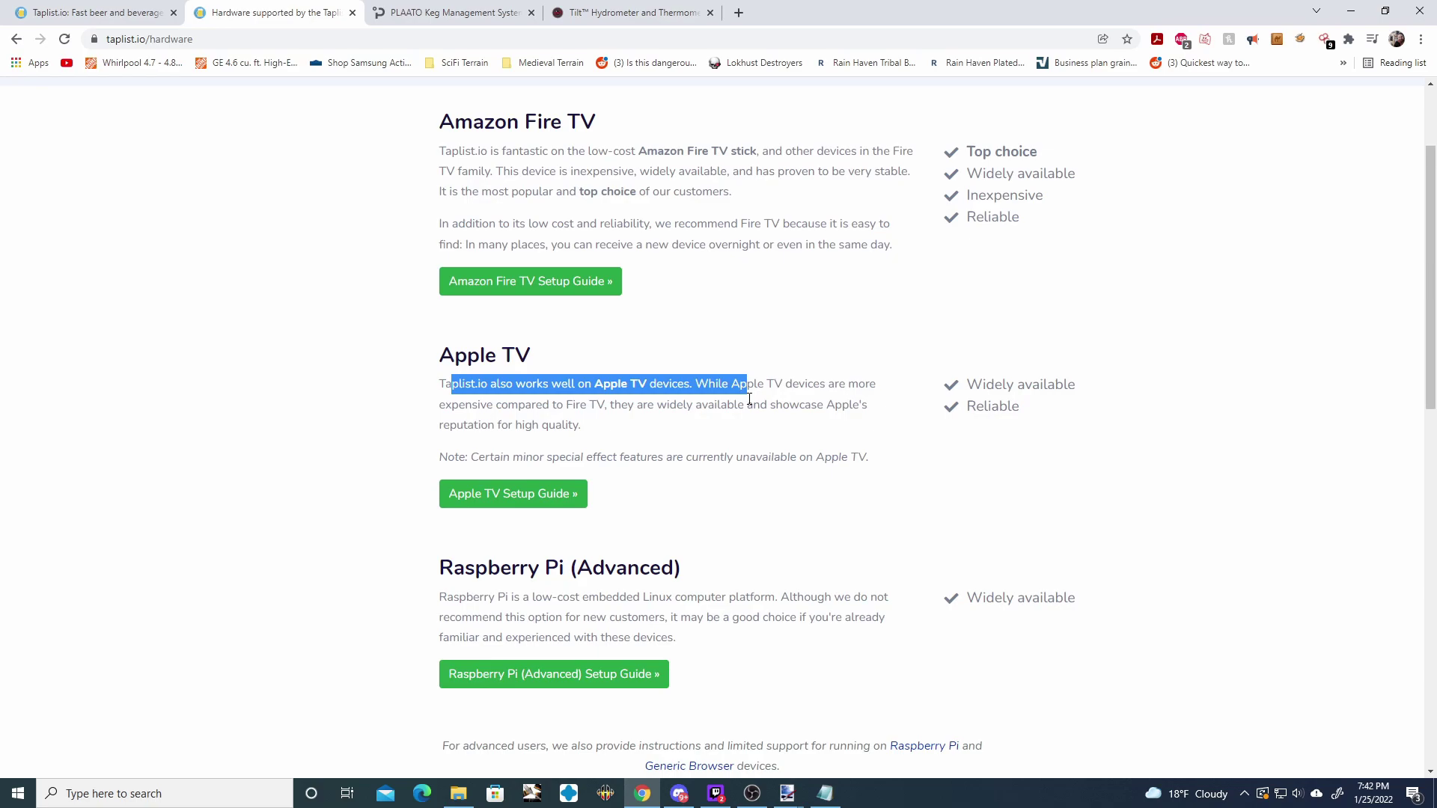
pyautogui.scroll(-4, 748, 434)
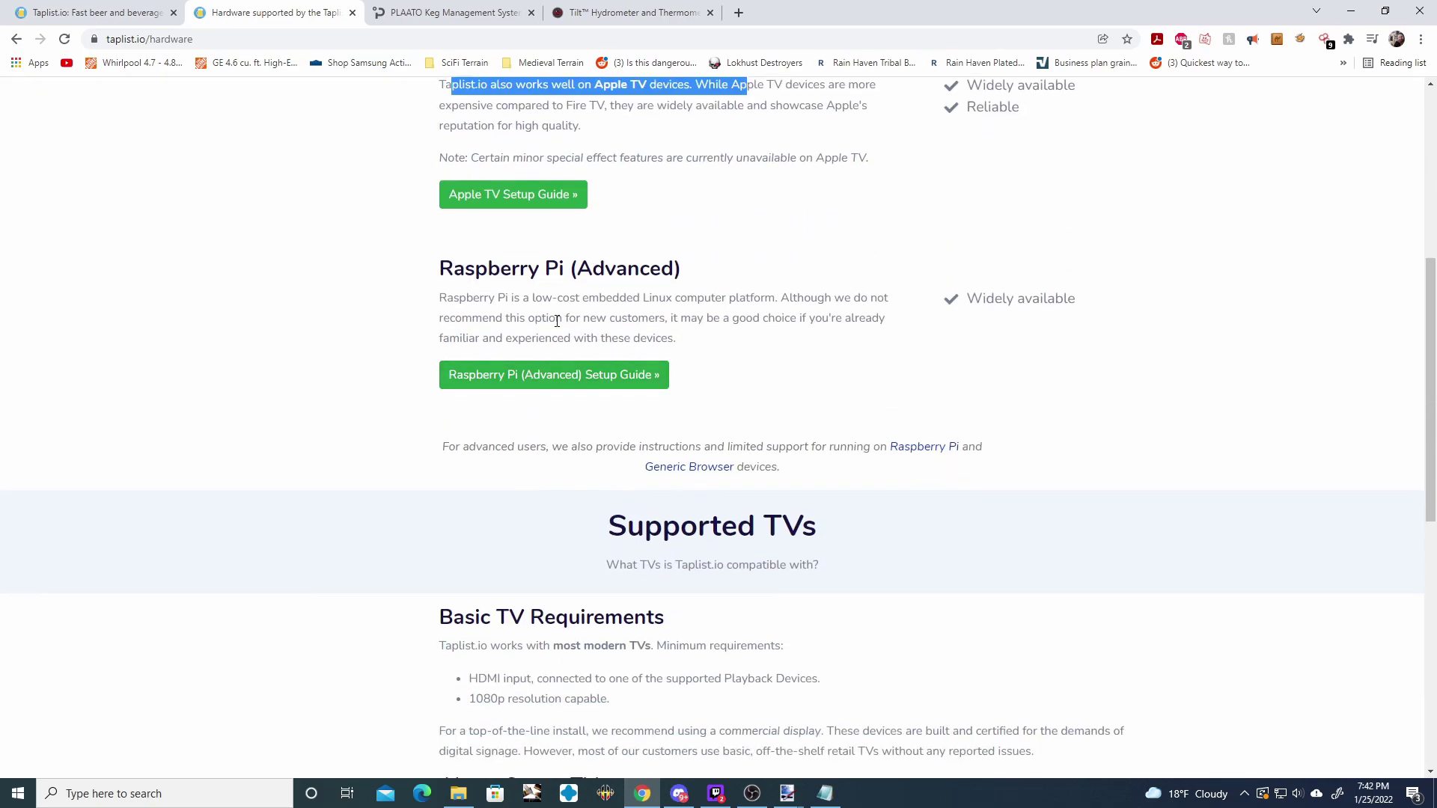
pyautogui.moveTo(440, 268); pyautogui.dragTo(627, 268)
pyautogui.scroll(3, 660, 383)
pyautogui.click(647, 507)
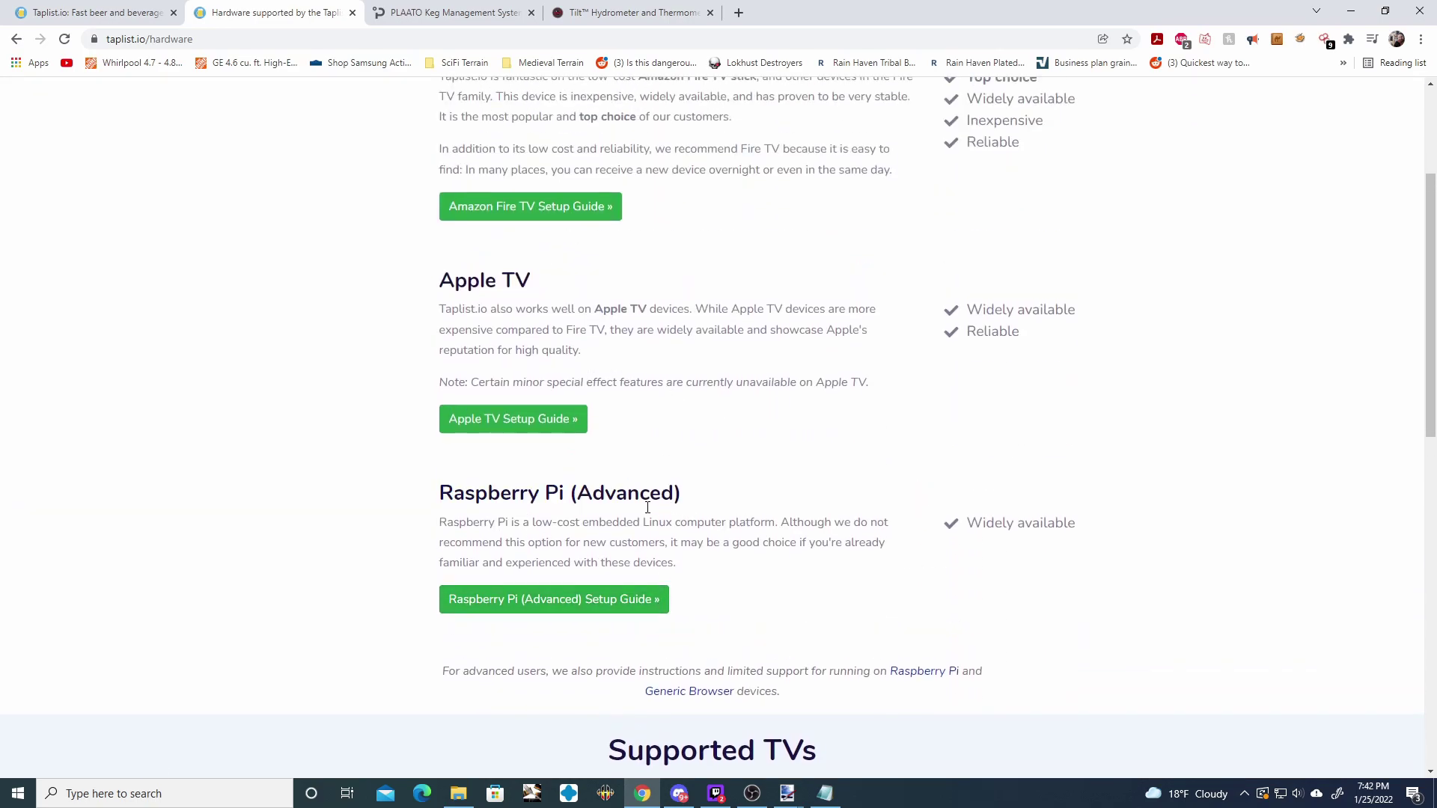
pyautogui.moveTo(465, 515); pyautogui.dragTo(615, 519)
pyautogui.click(638, 516)
pyautogui.moveTo(451, 482); pyautogui.dragTo(764, 524)
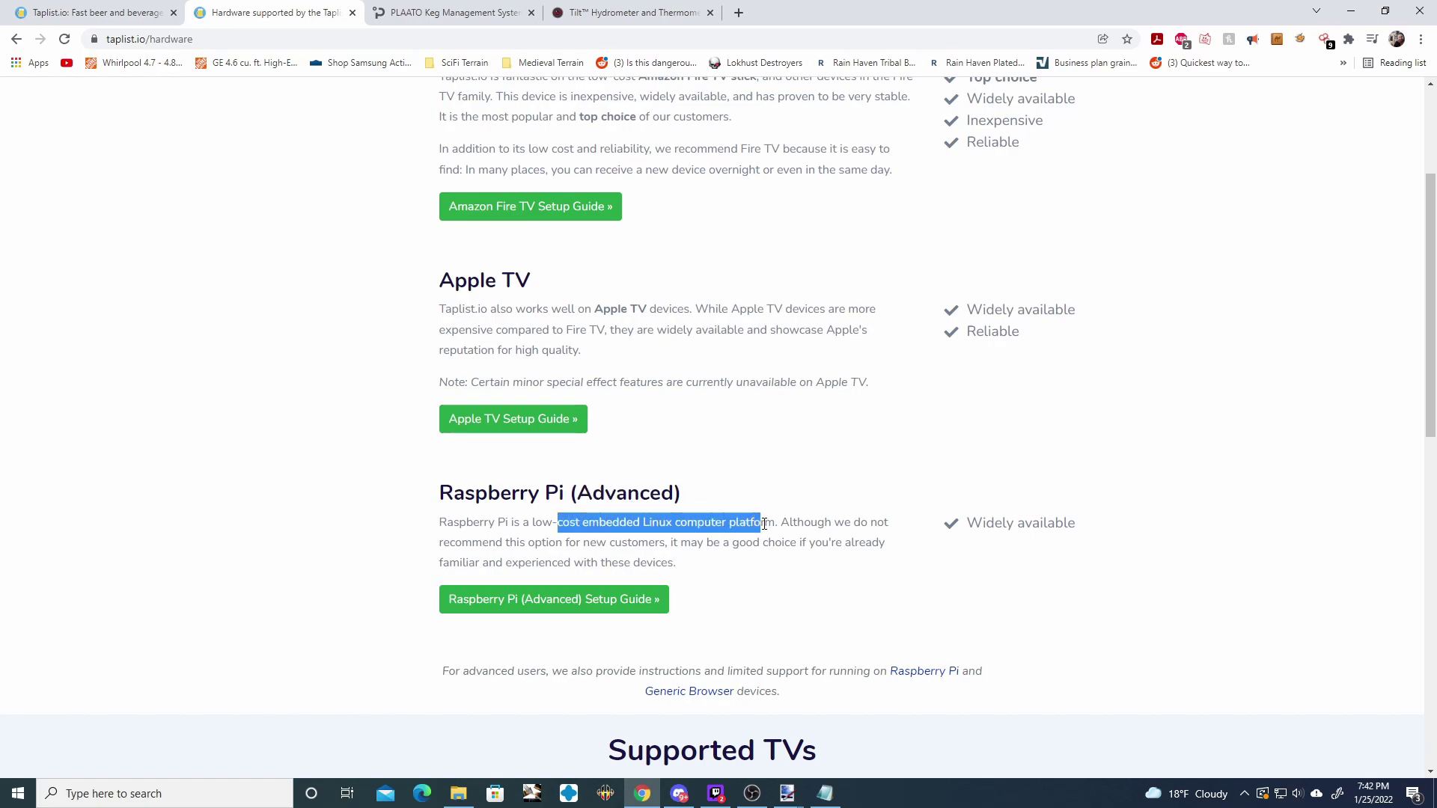
# View the Raspberry Pi (Advanced) setup guide, then return to the hardware overview
pyautogui.click(571, 599)
pyautogui.scroll(-8, 743, 544)
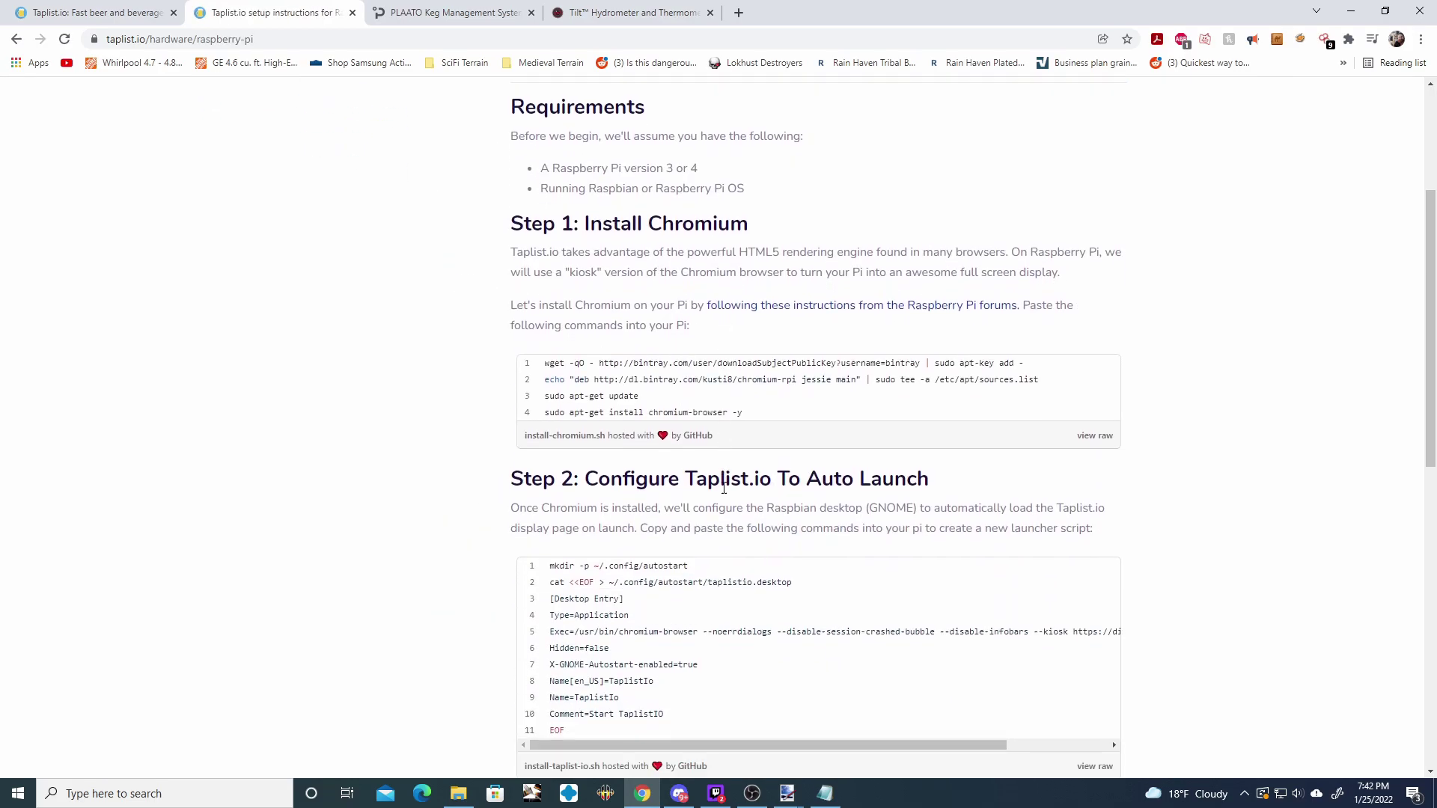
pyautogui.scroll(10, 729, 494)
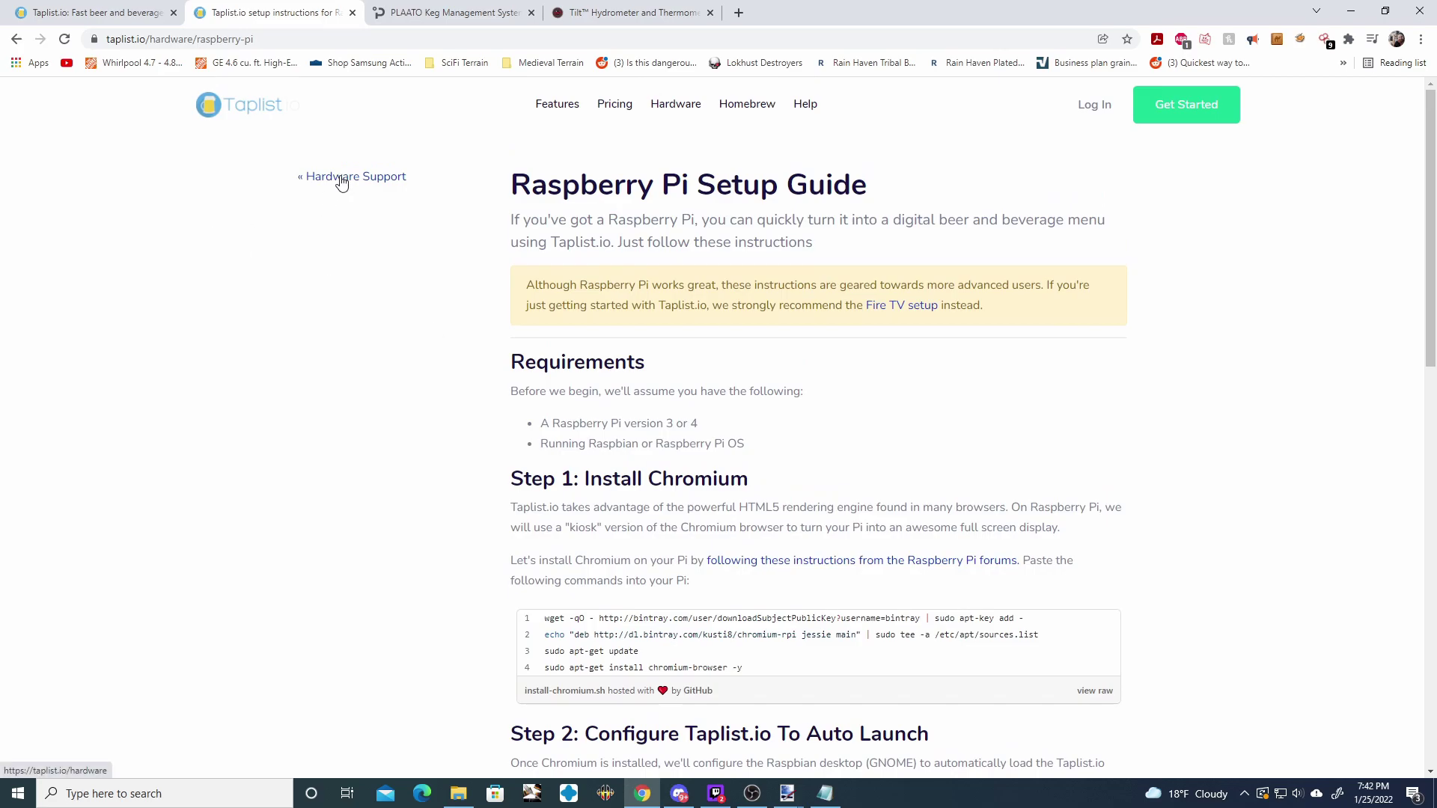
pyautogui.click(342, 182)
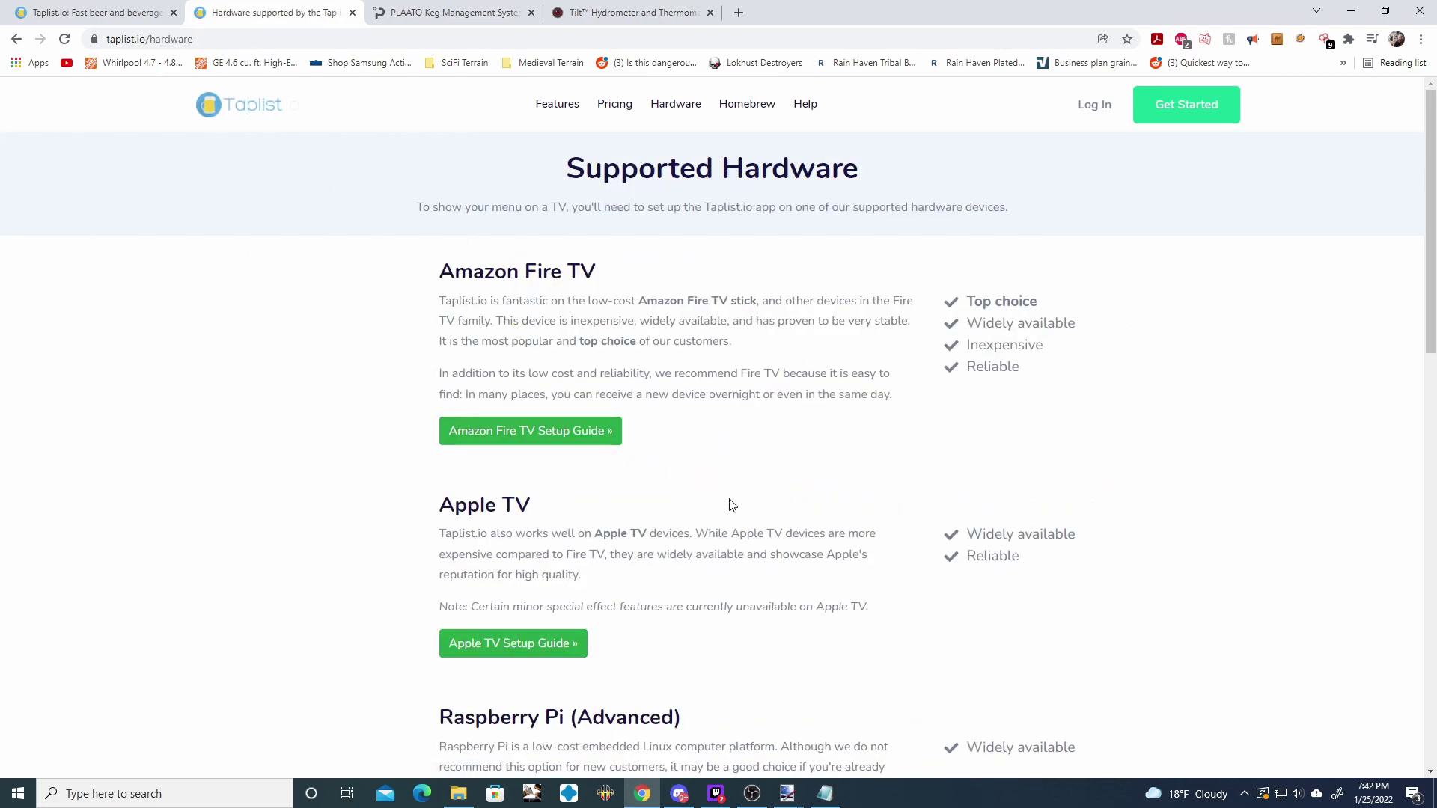
# Highlight the Raspberry Pi (Advanced) heading and the Amazon Fire TV description
pyautogui.scroll(-5, 731, 498)
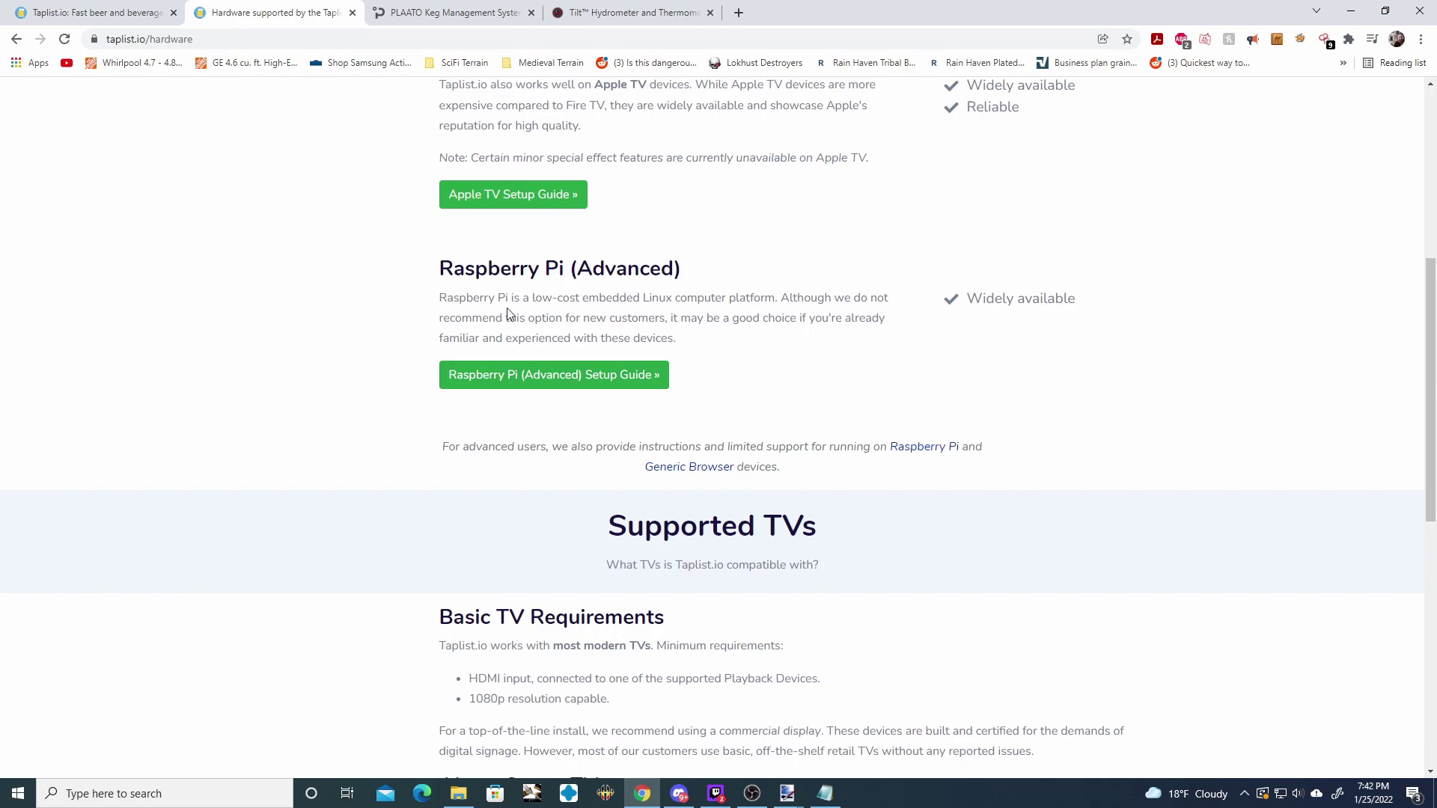
pyautogui.moveTo(430, 264); pyautogui.dragTo(679, 300)
pyautogui.scroll(5, 760, 497)
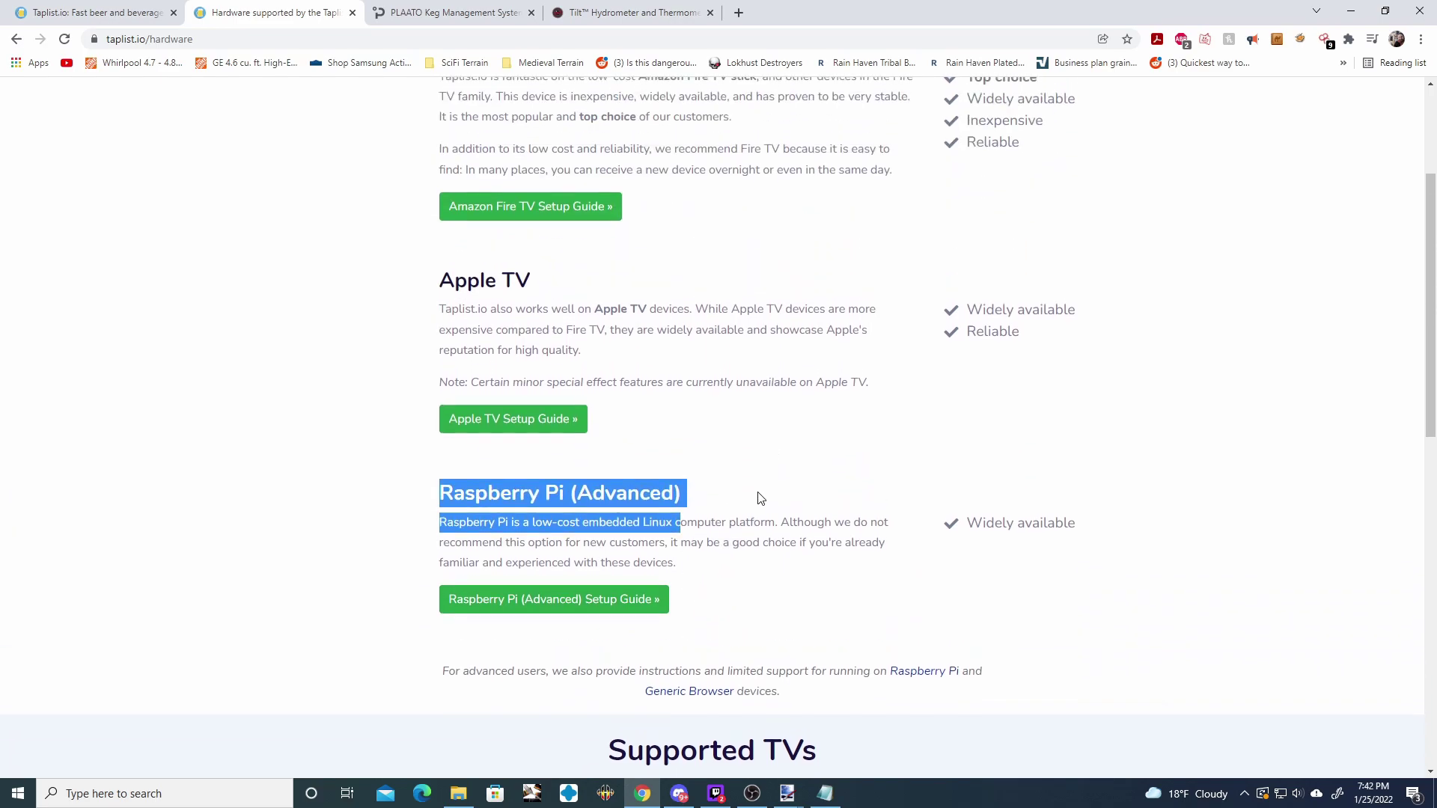
pyautogui.scroll(1, 760, 551)
pyautogui.moveTo(453, 271); pyautogui.dragTo(741, 300)
pyautogui.click(560, 300)
pyautogui.moveTo(560, 300); pyautogui.dragTo(786, 297)
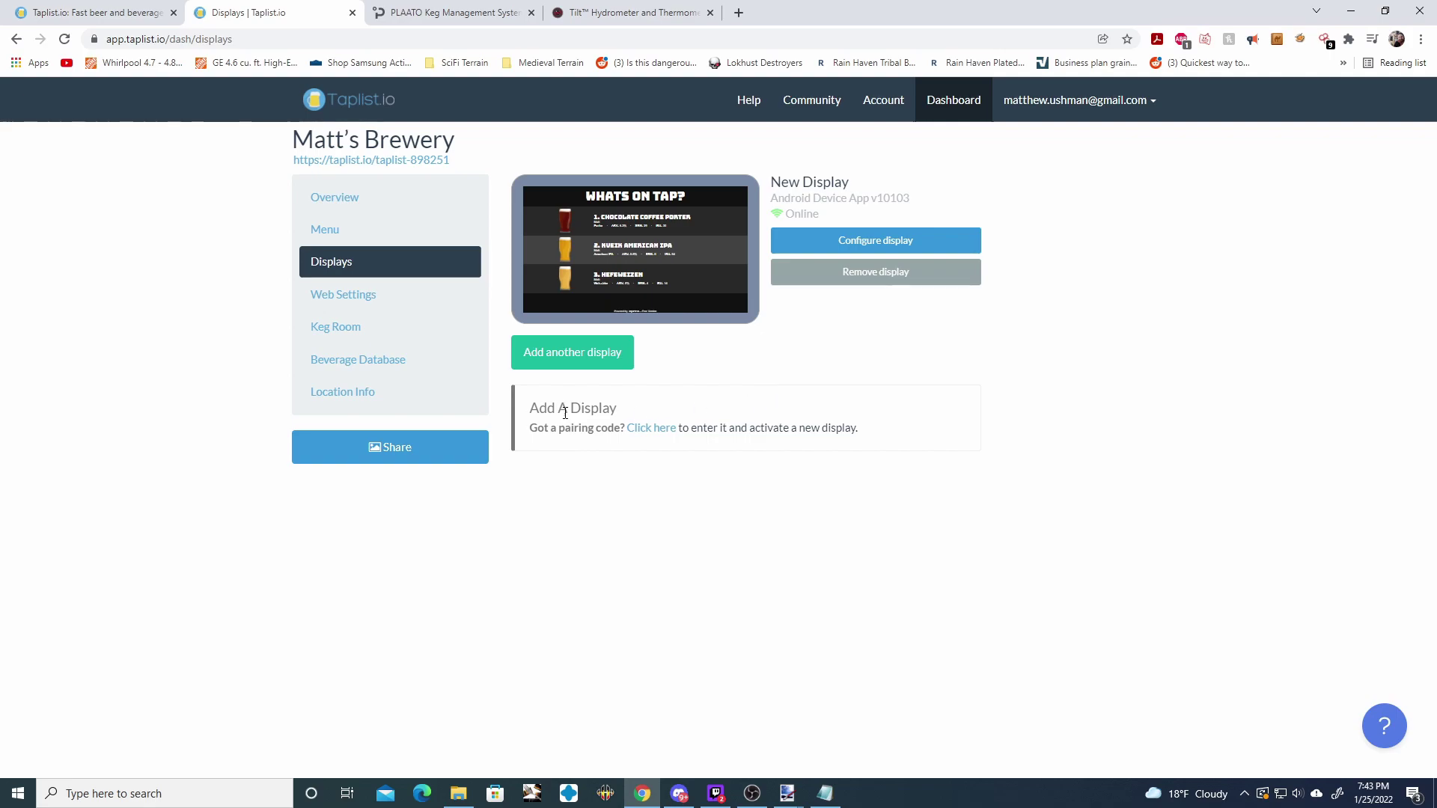
# Check the pairing-code entry page, go back to Displays, and open the Menu's tap list
pyautogui.moveTo(538, 429); pyautogui.dragTo(619, 431)
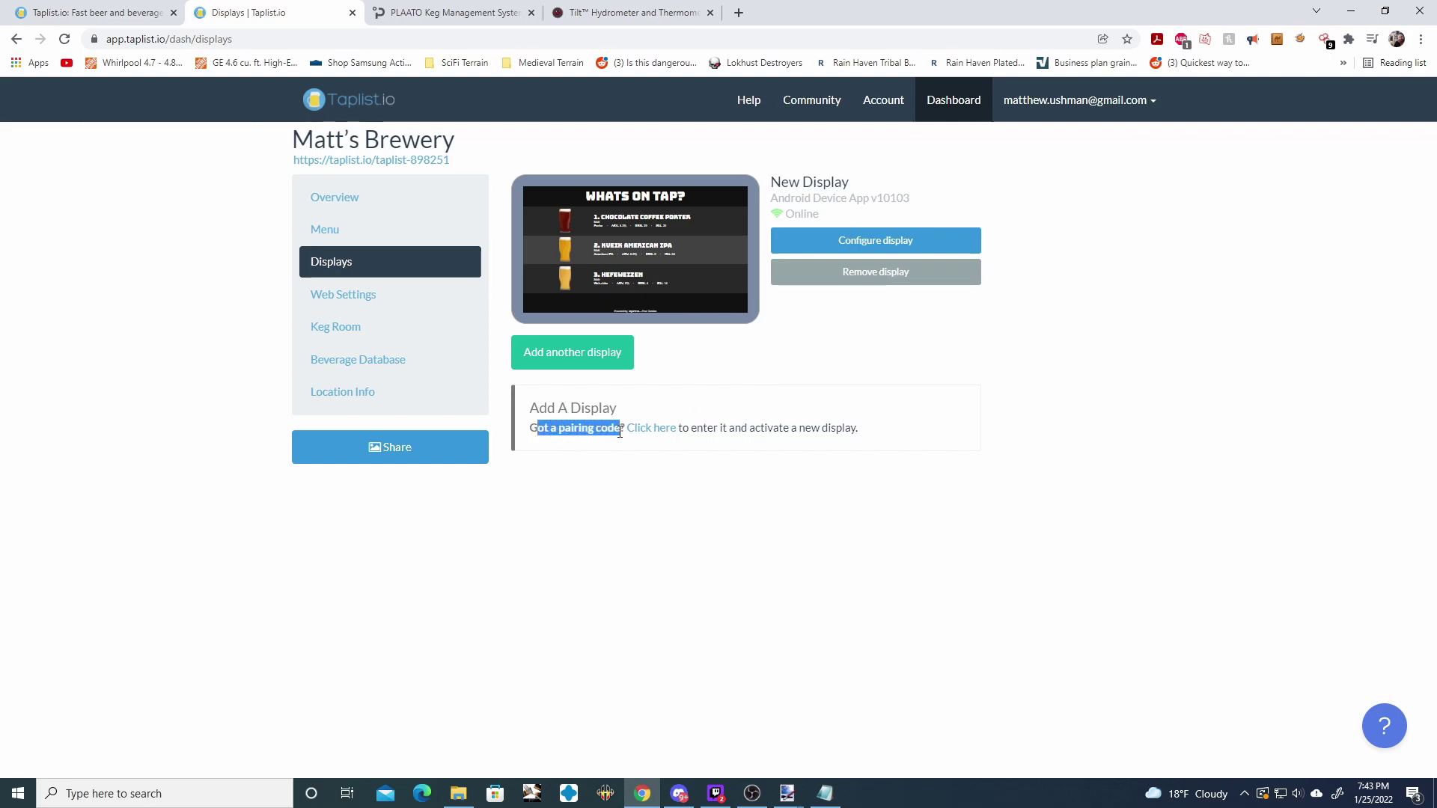
pyautogui.click(585, 479)
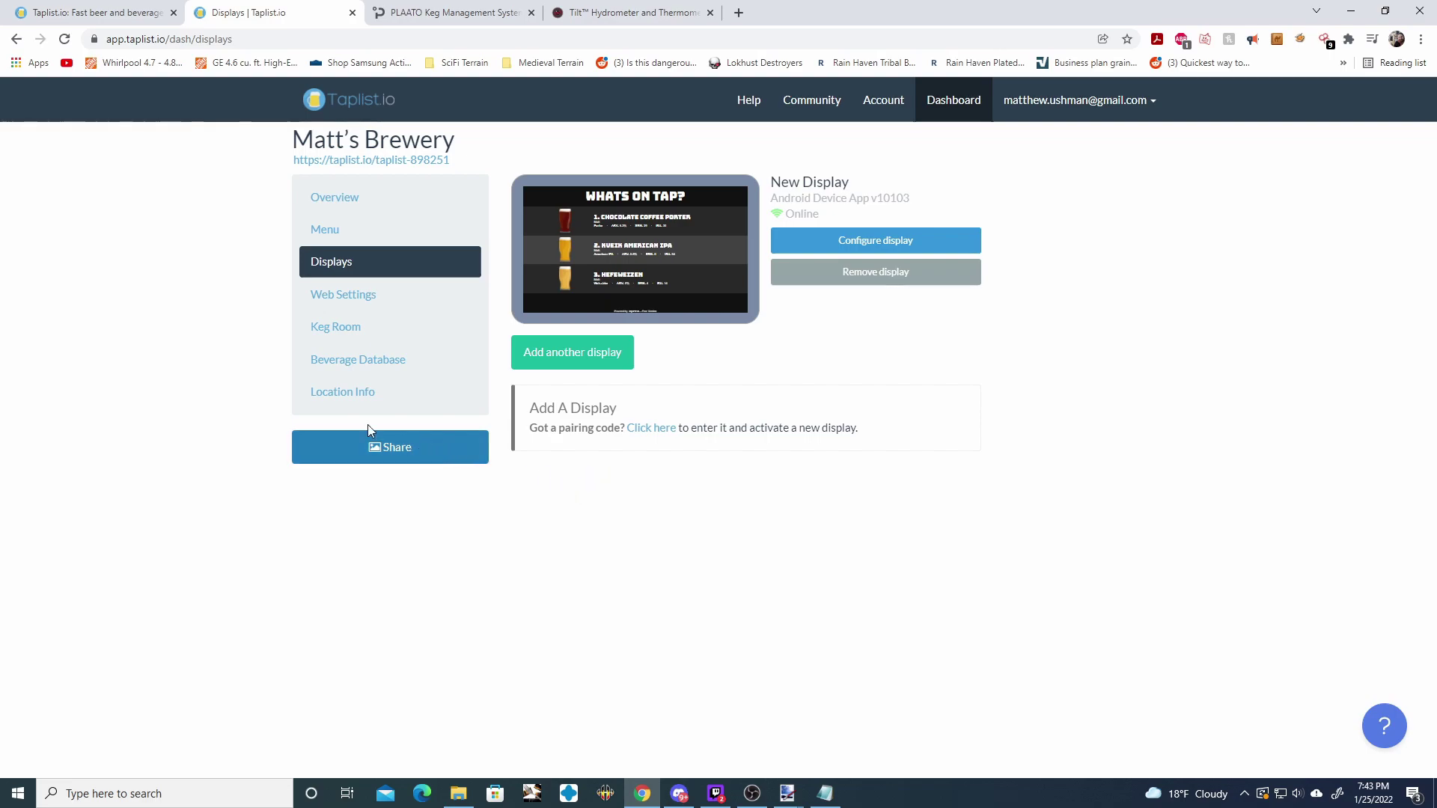
pyautogui.click(651, 428)
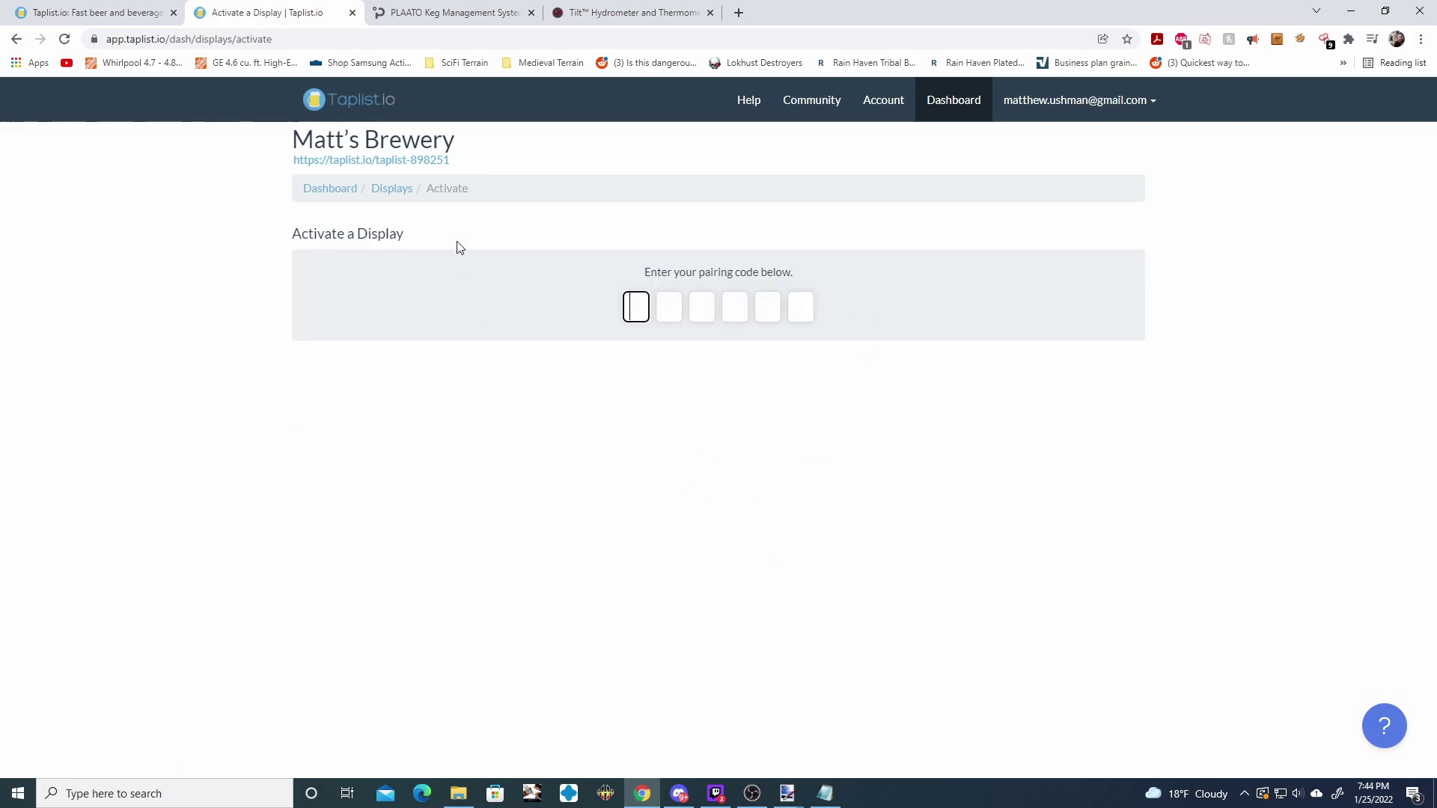
pyautogui.click(392, 190)
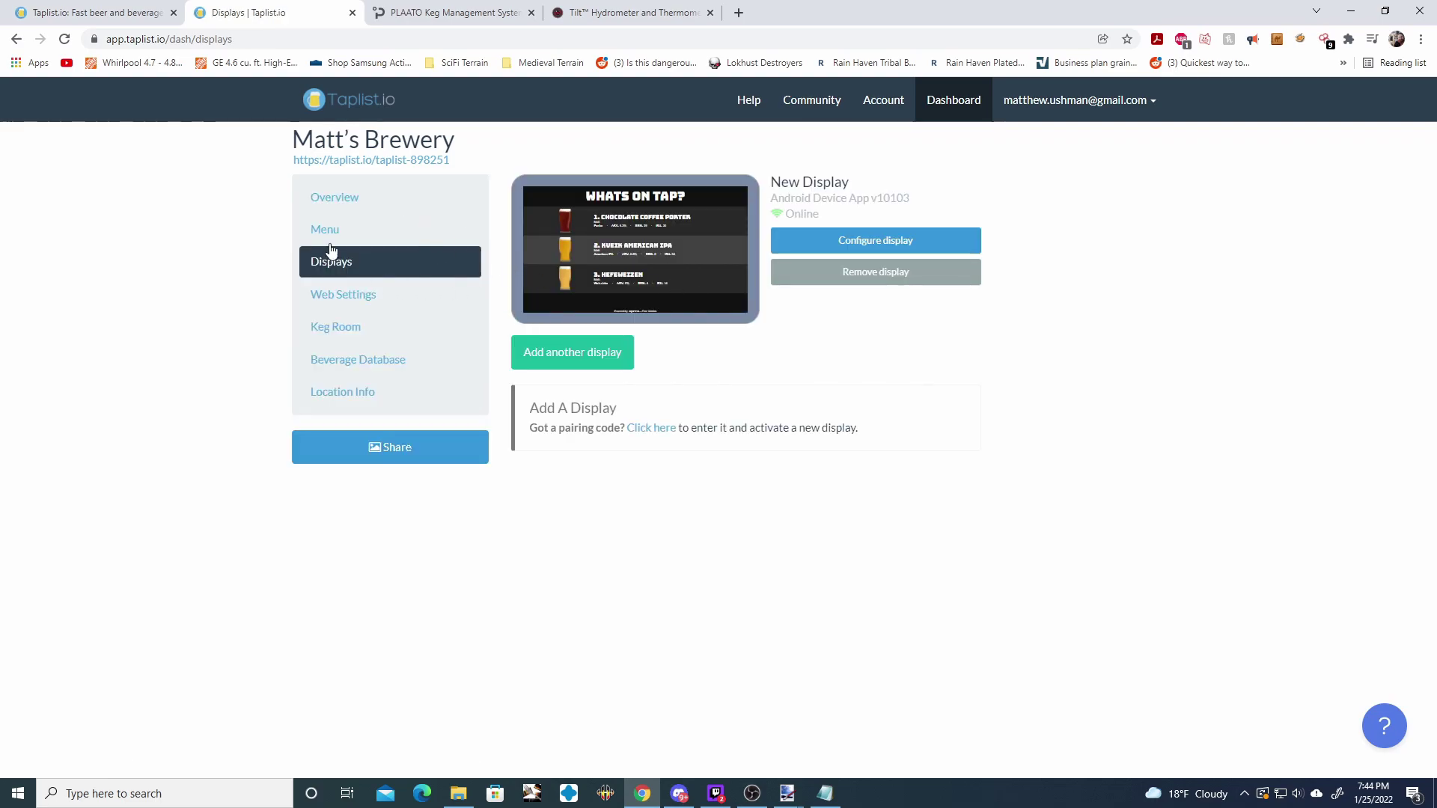
pyautogui.click(356, 231)
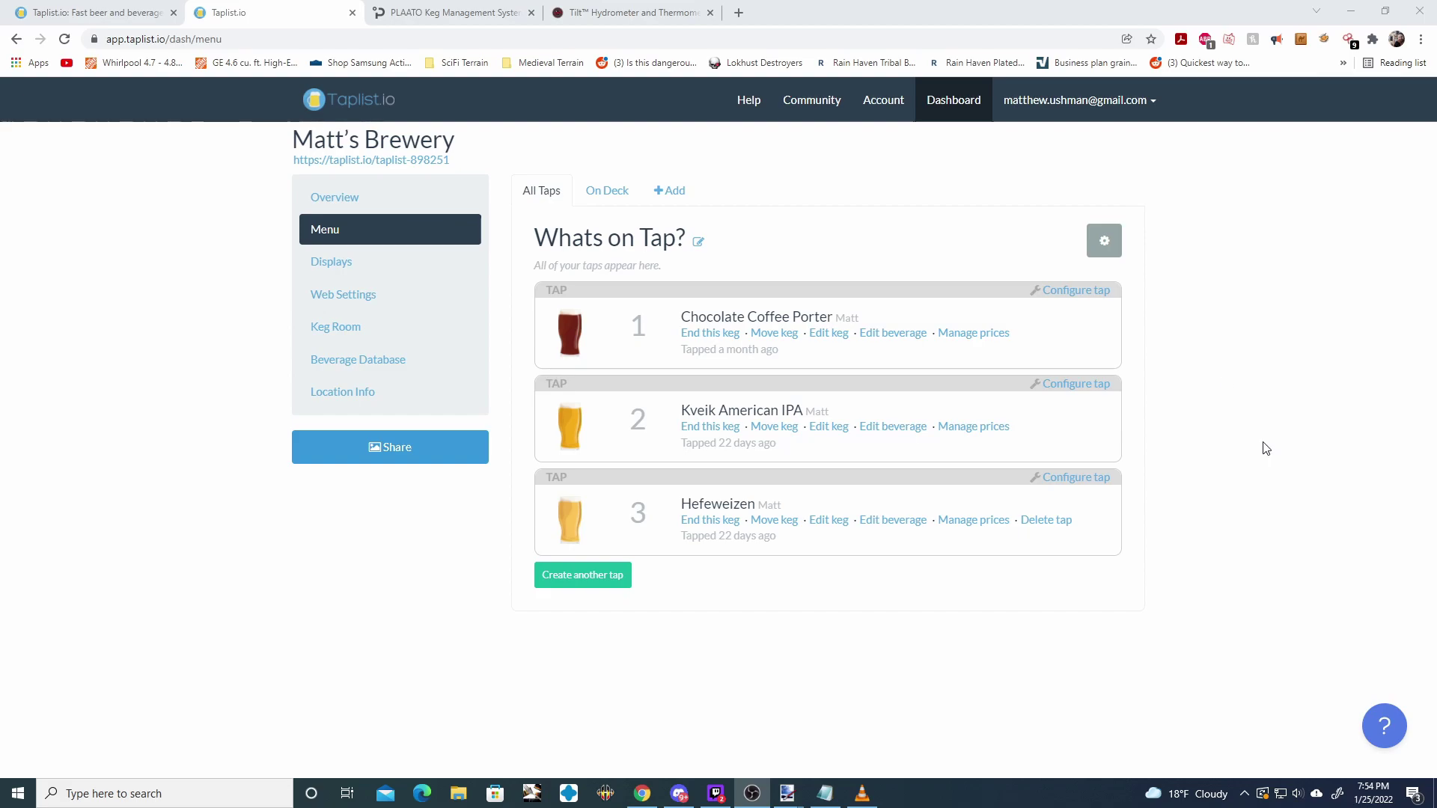
# Add tap 4 and start a brand-new Beer keg for it
pyautogui.click(599, 588)
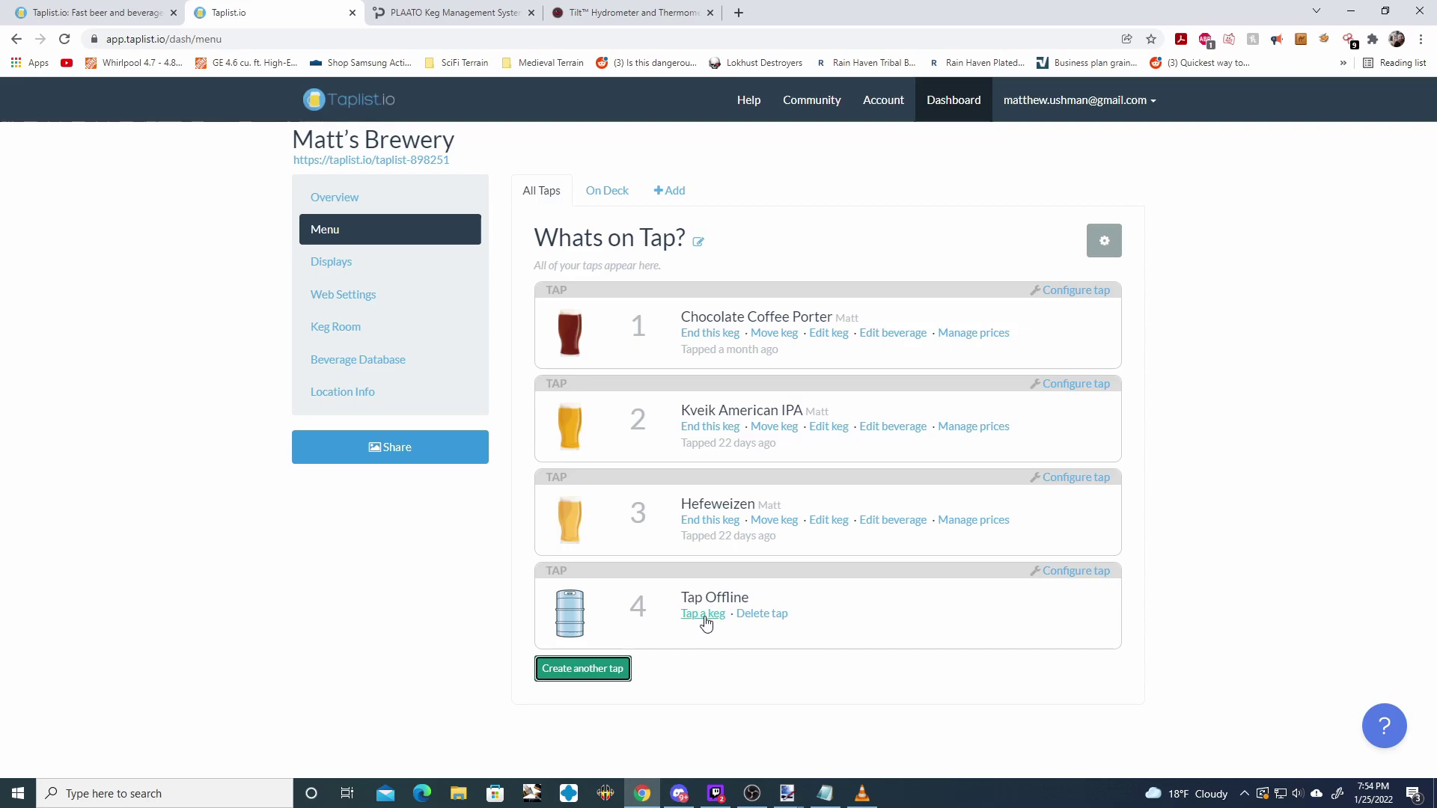
pyautogui.click(704, 614)
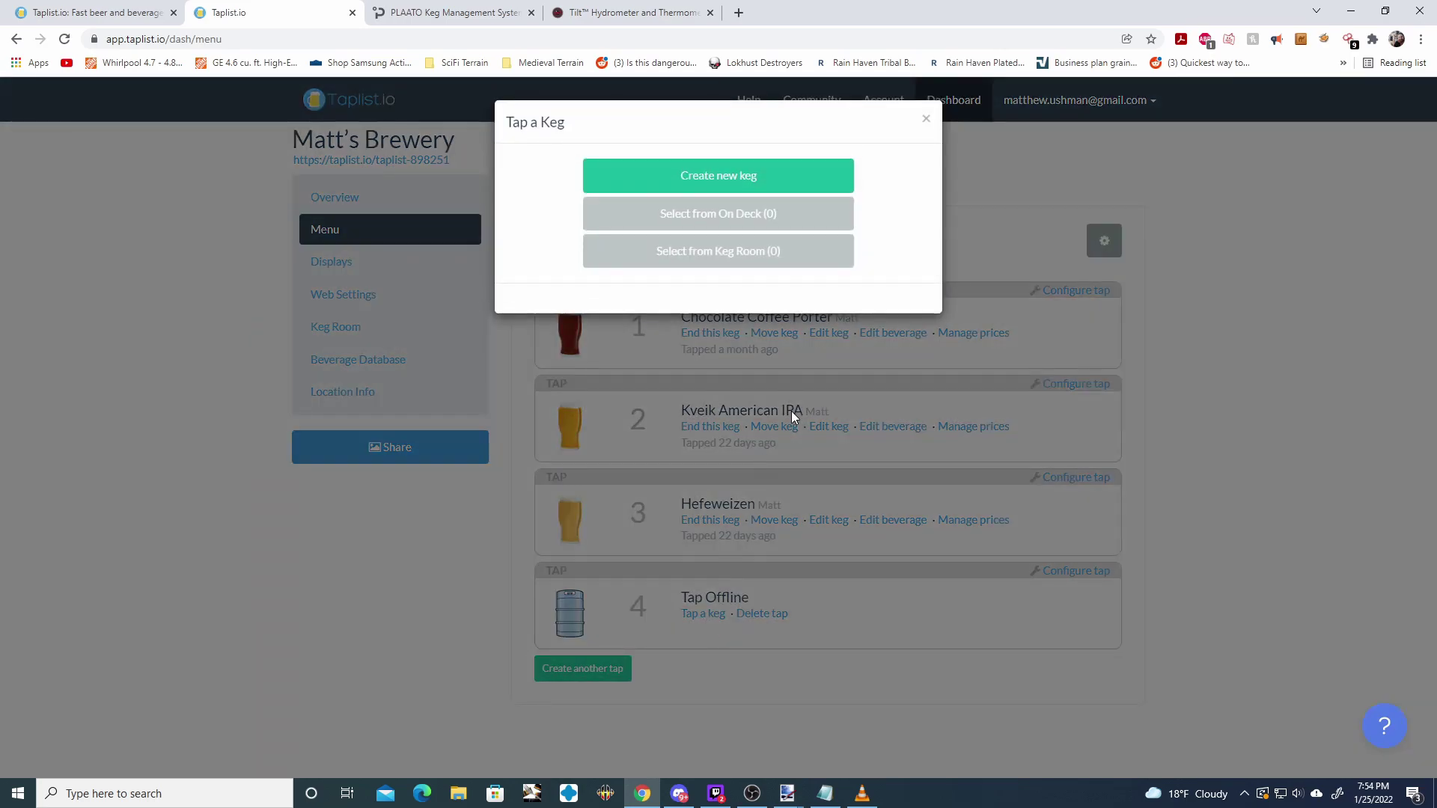
pyautogui.click(751, 187)
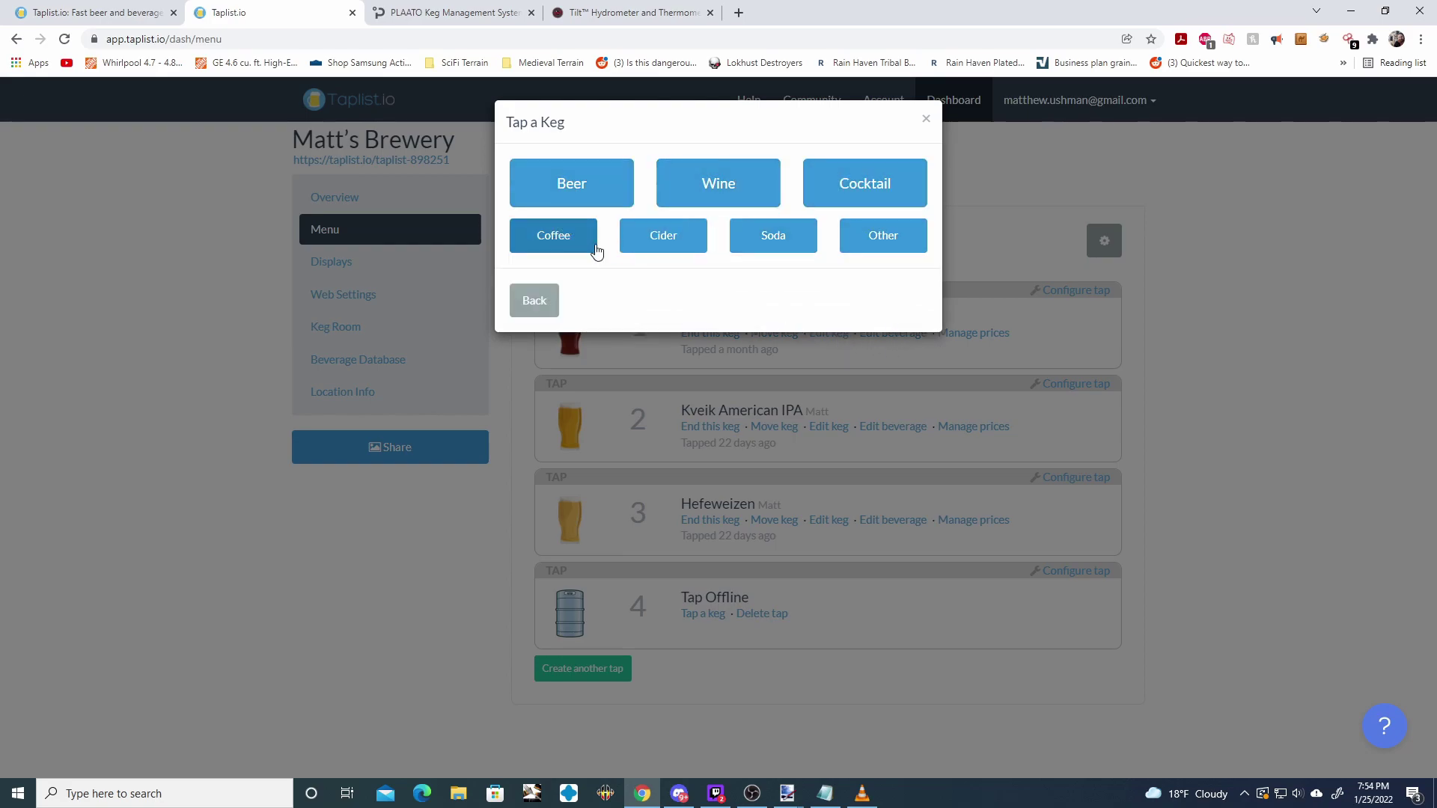
pyautogui.click(581, 192)
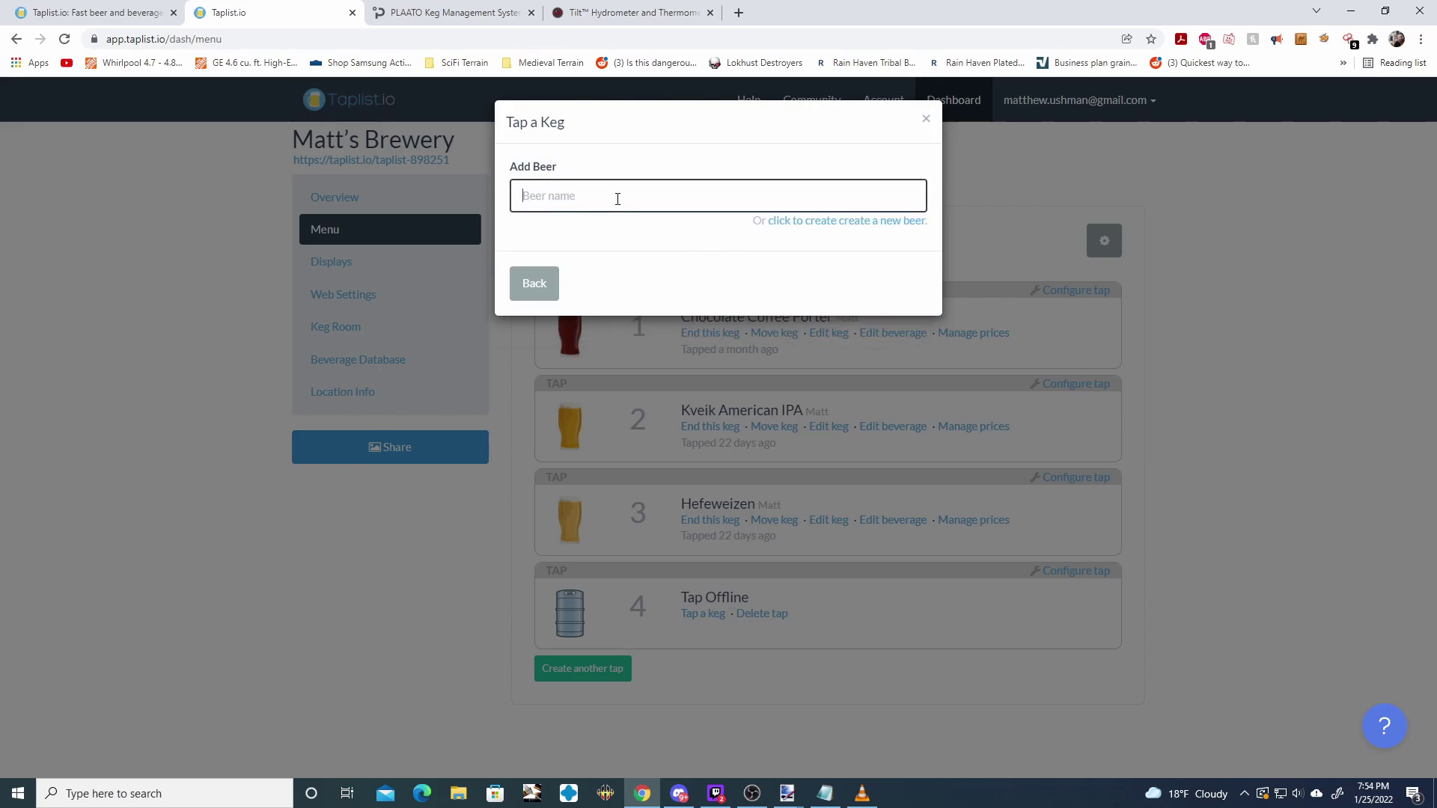
# Create a new beer named IPA and confirm its producer
pyautogui.write('kve')
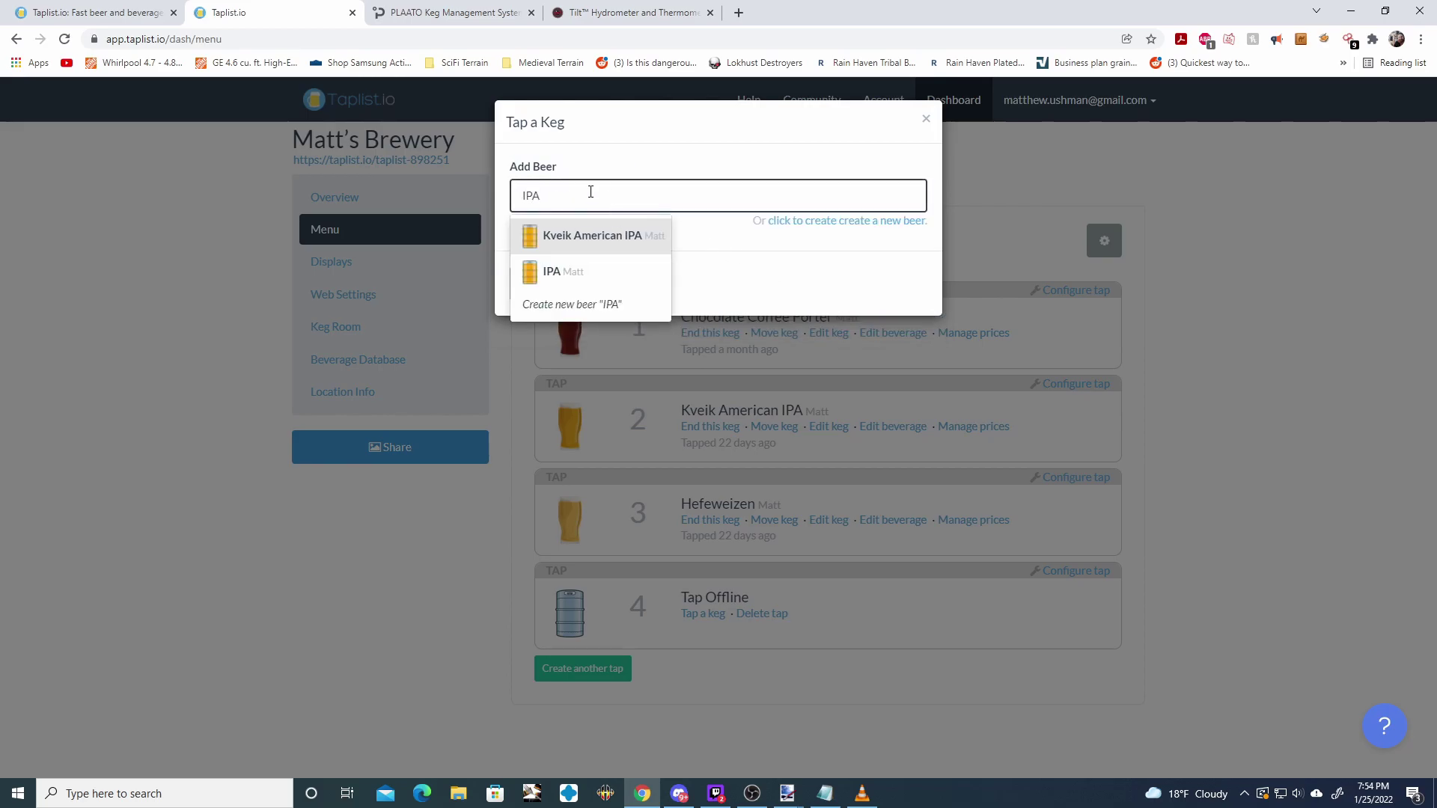
pyautogui.click(554, 273)
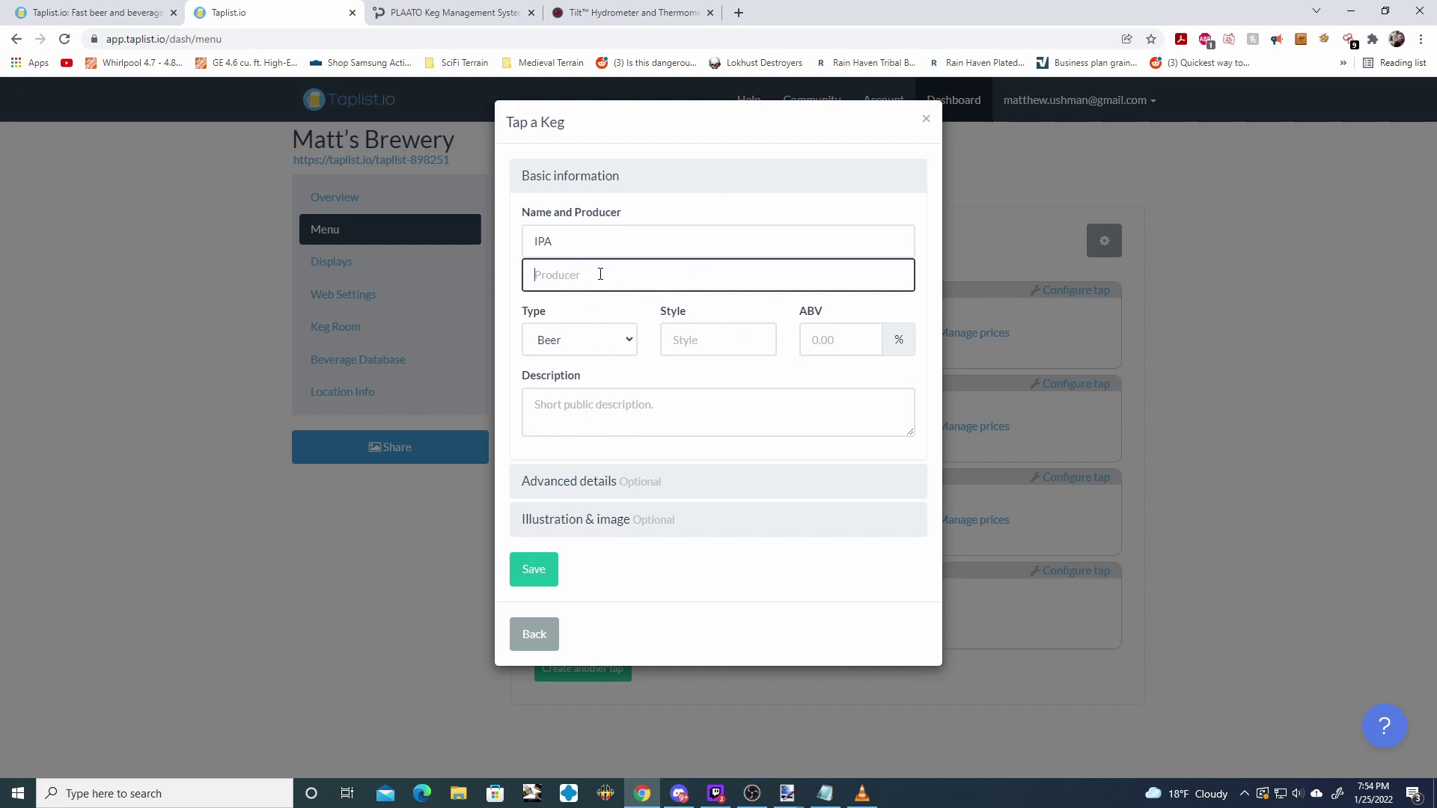
pyautogui.write('Matt')
pyautogui.press('Return')
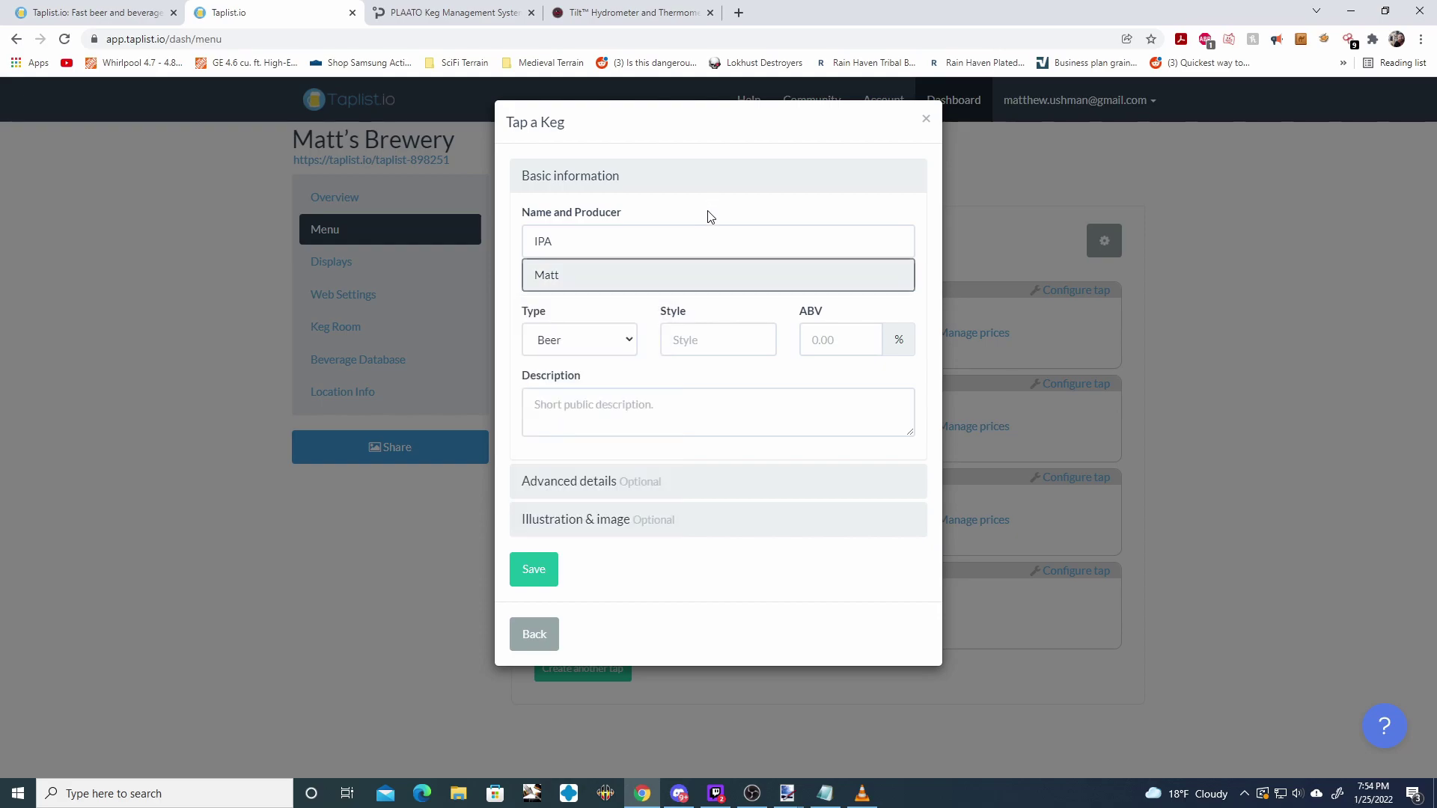
# Keep type Beer, choose style American IPA, and enter 6% ABV
pyautogui.click(590, 341)
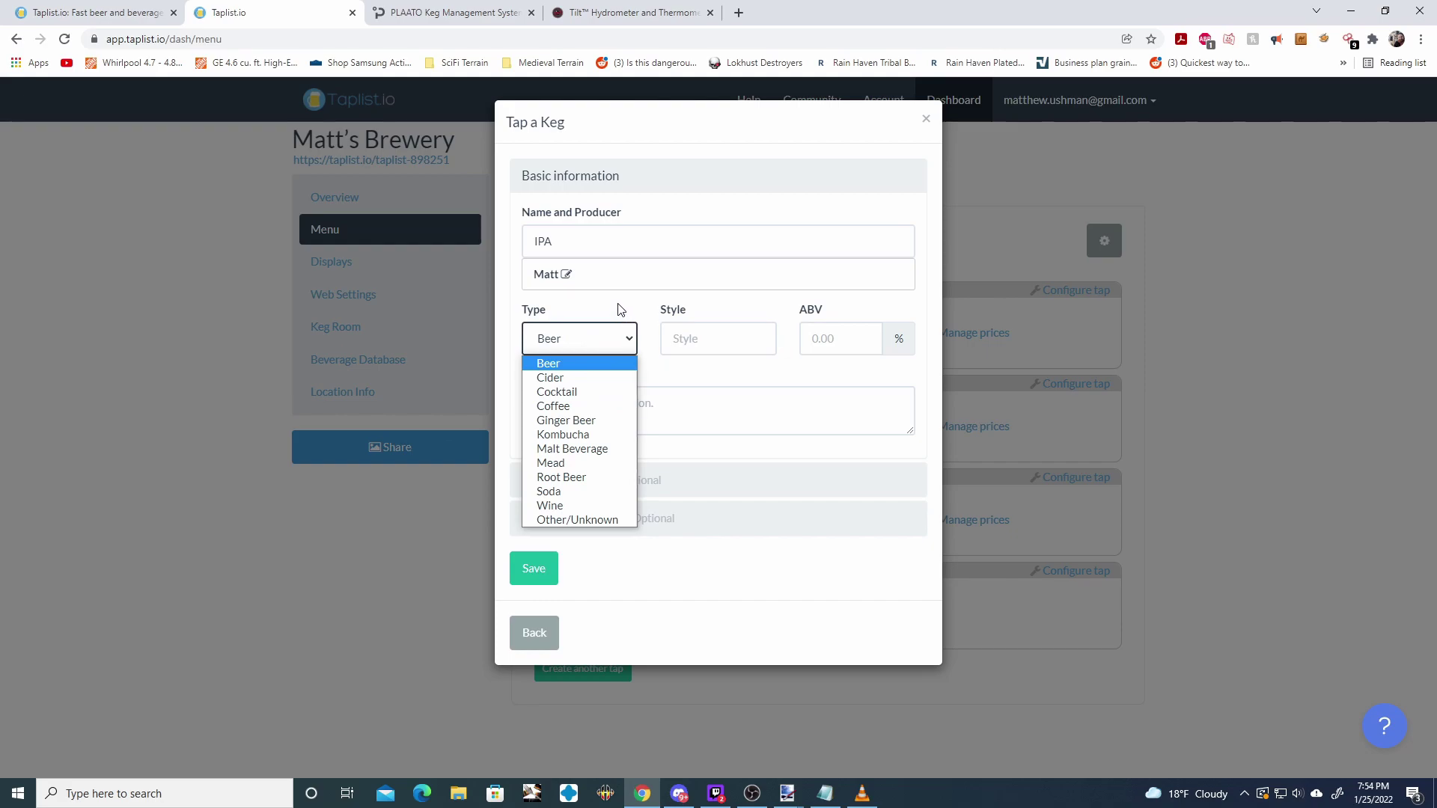
pyautogui.click(695, 344)
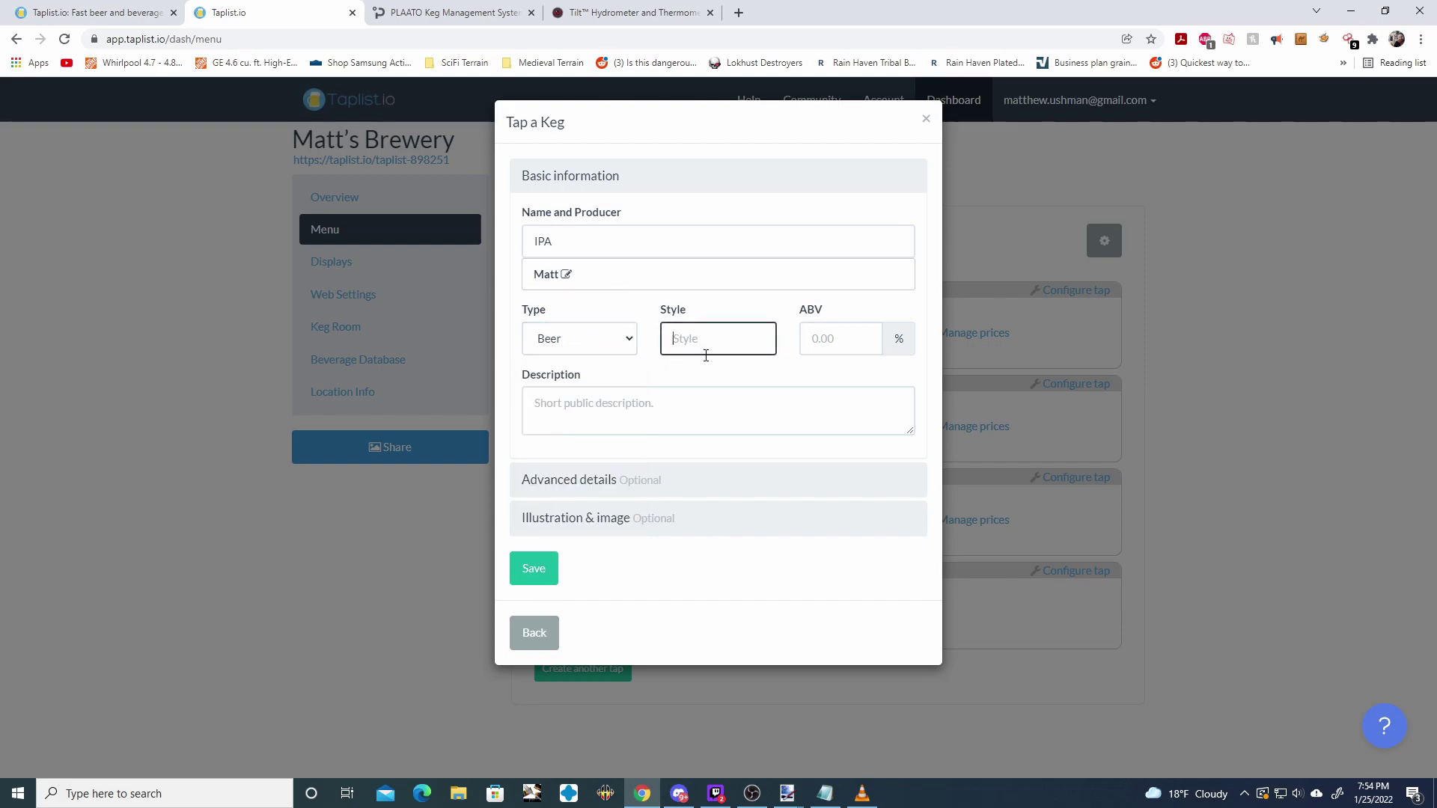
pyautogui.write('Am')
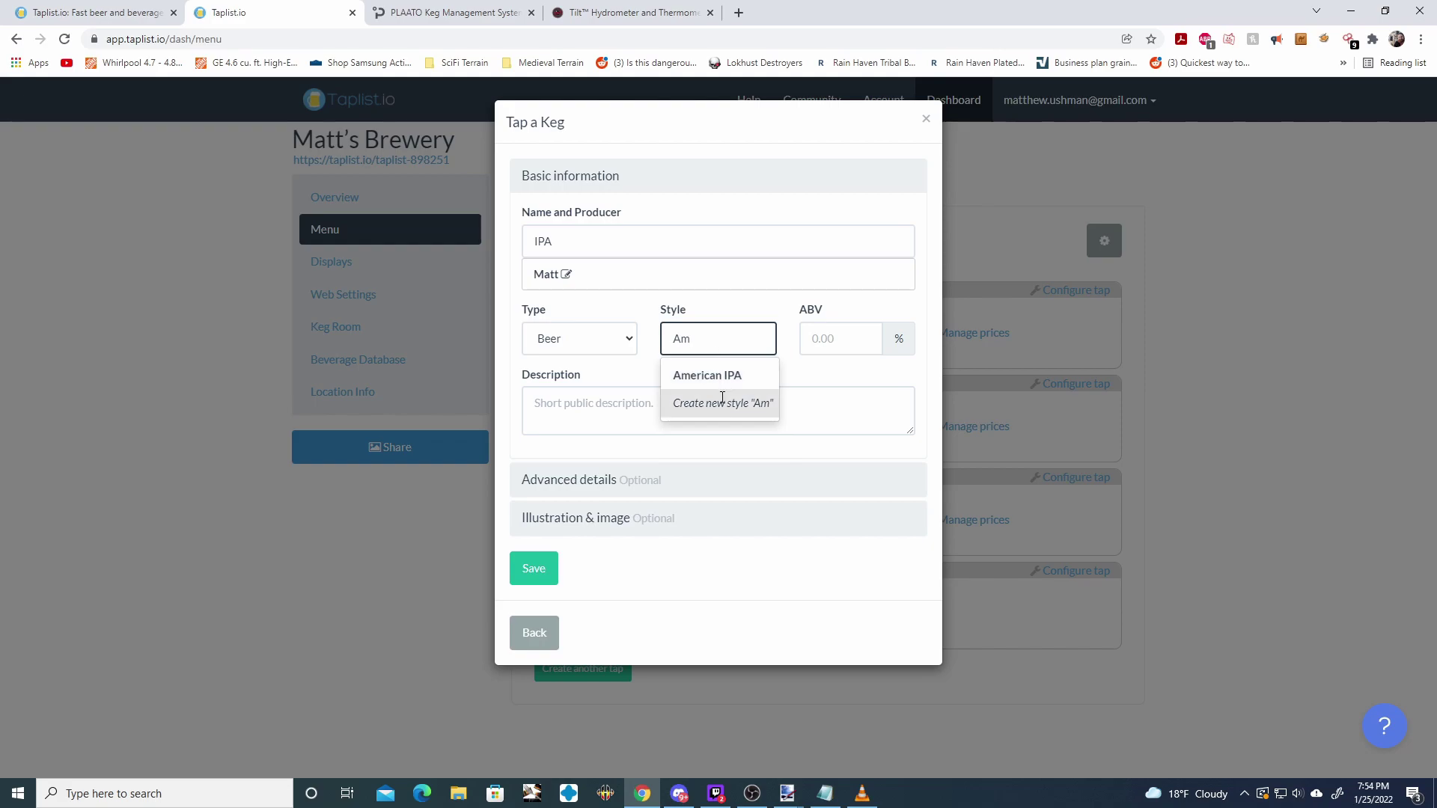
pyautogui.click(707, 375)
pyautogui.click(830, 338)
pyautogui.write('6')
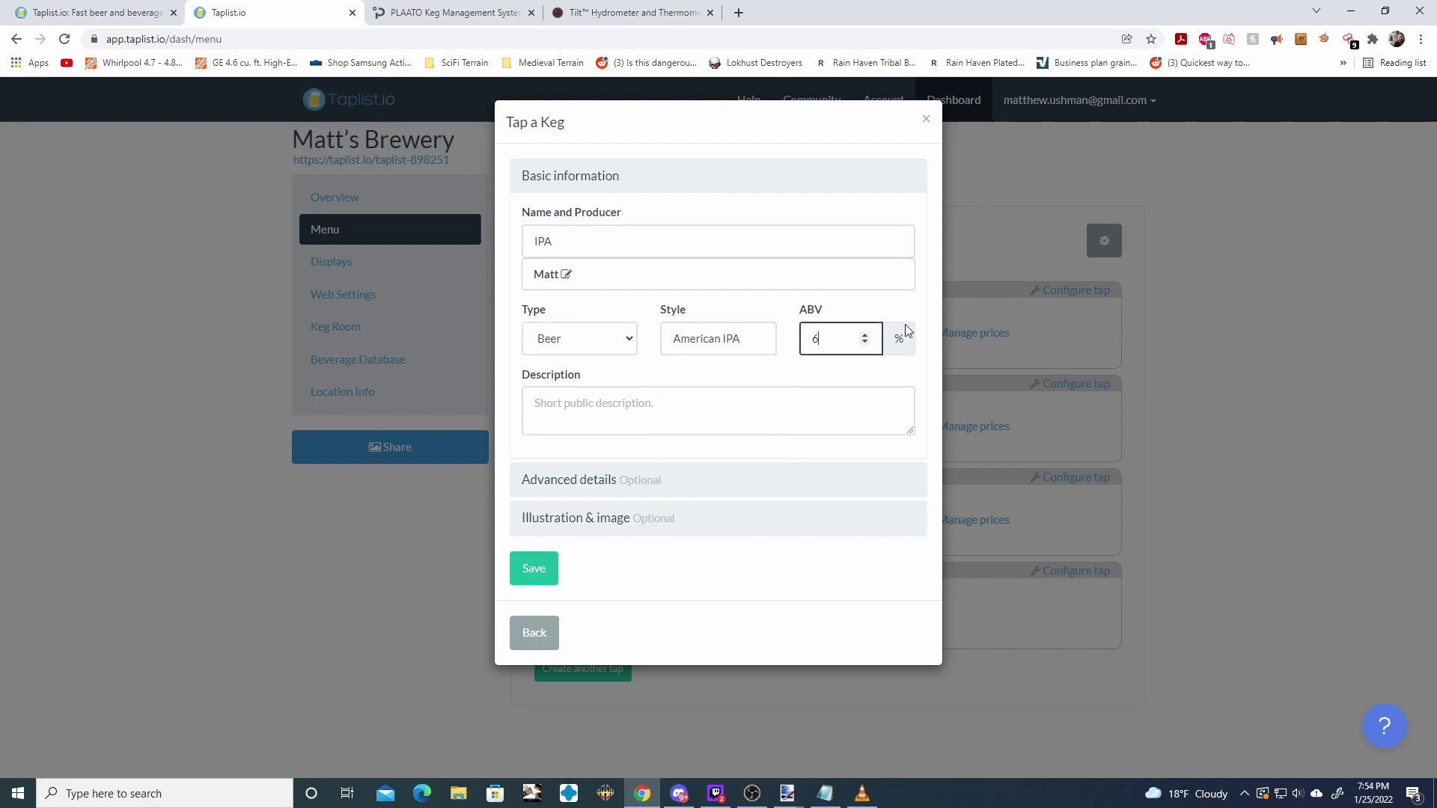
pyautogui.click(650, 404)
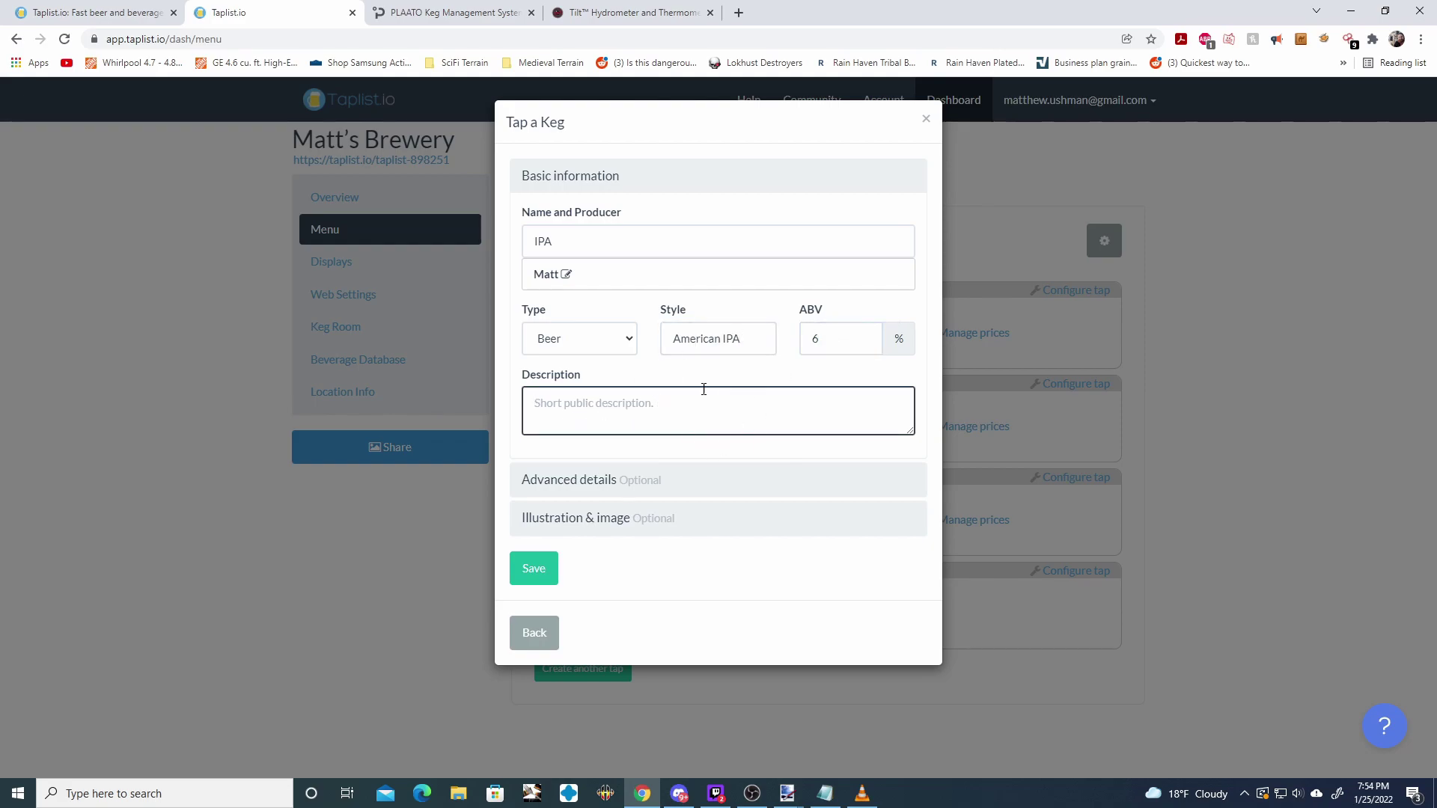
# Fill in the IPA's advanced details: original gravity, SRM 6 colour and IBU bitterness
pyautogui.click(584, 480)
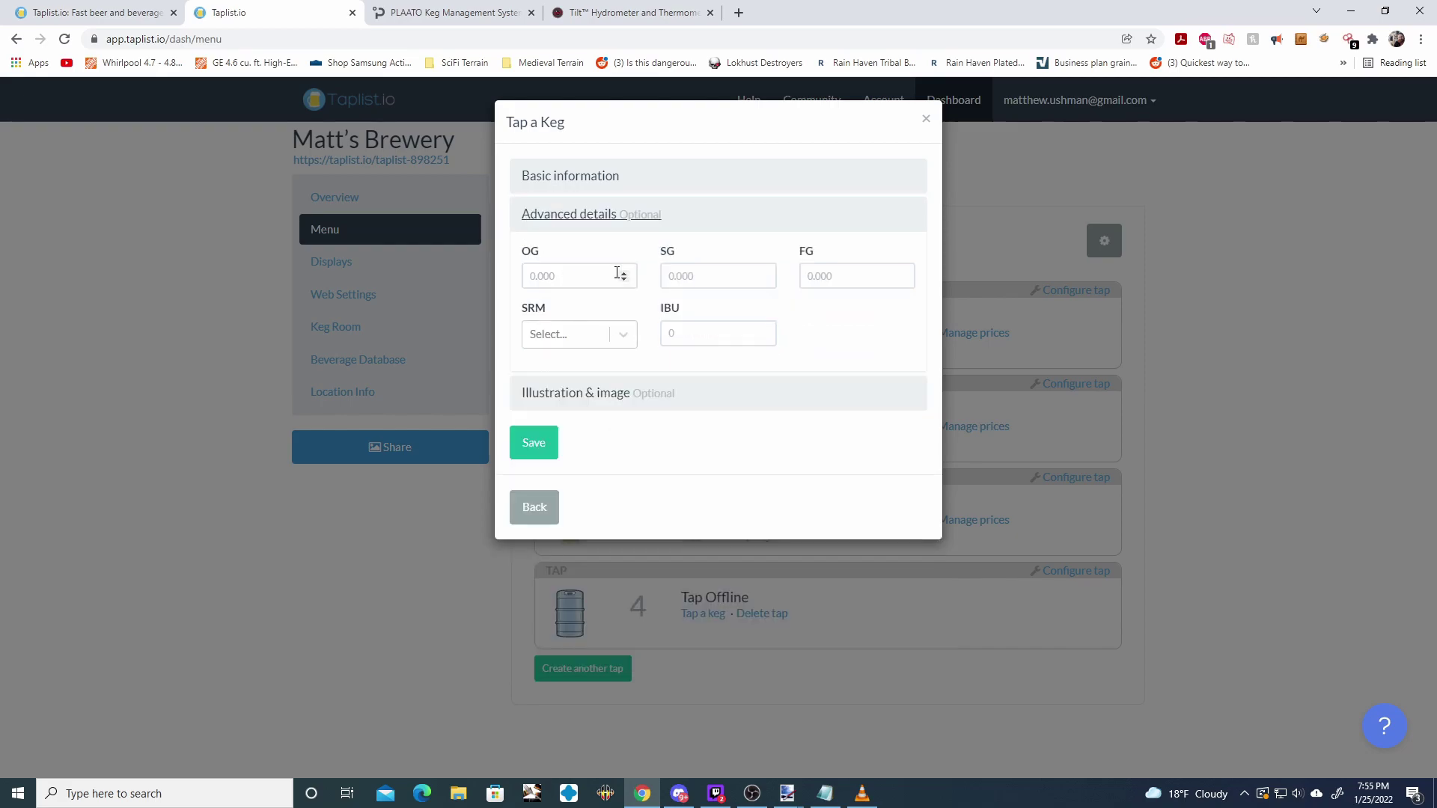
pyautogui.click(622, 276)
pyautogui.doubleClick(531, 251)
pyautogui.doubleClick(668, 251)
pyautogui.click(818, 262)
pyautogui.doubleClick(816, 258)
pyautogui.doubleClick(533, 308)
pyautogui.click(626, 335)
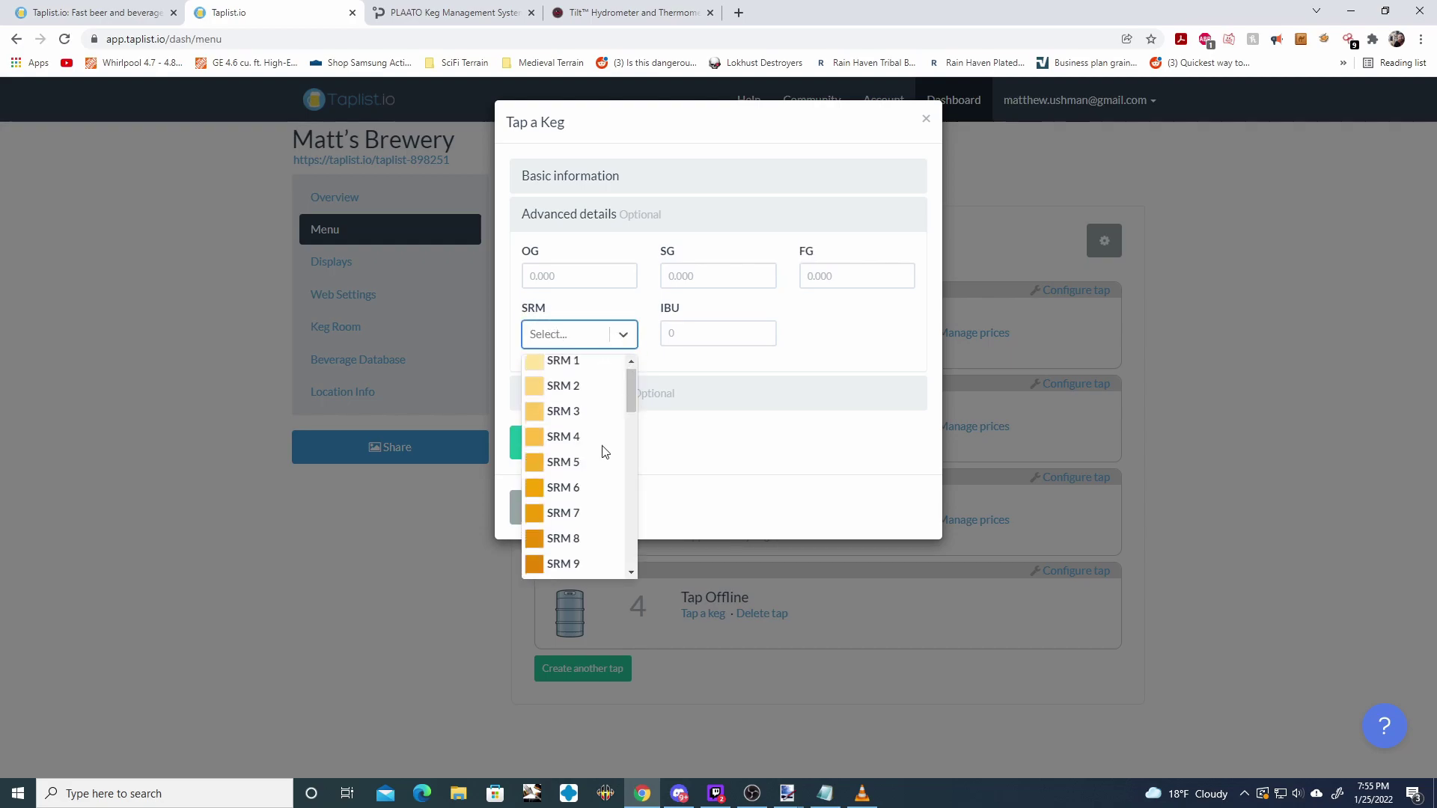
pyautogui.scroll(-8, 601, 449)
pyautogui.scroll(8, 597, 487)
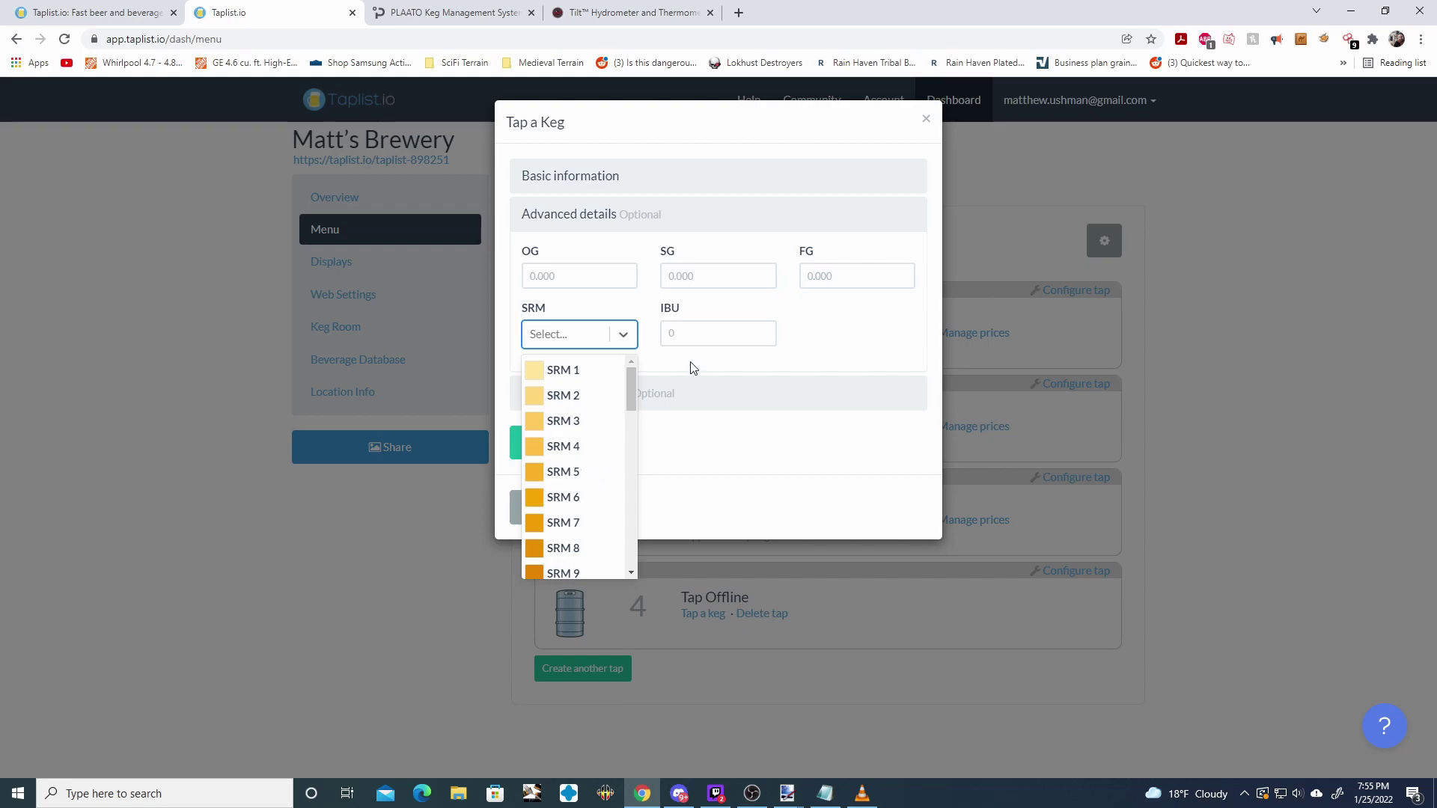
pyautogui.click(586, 495)
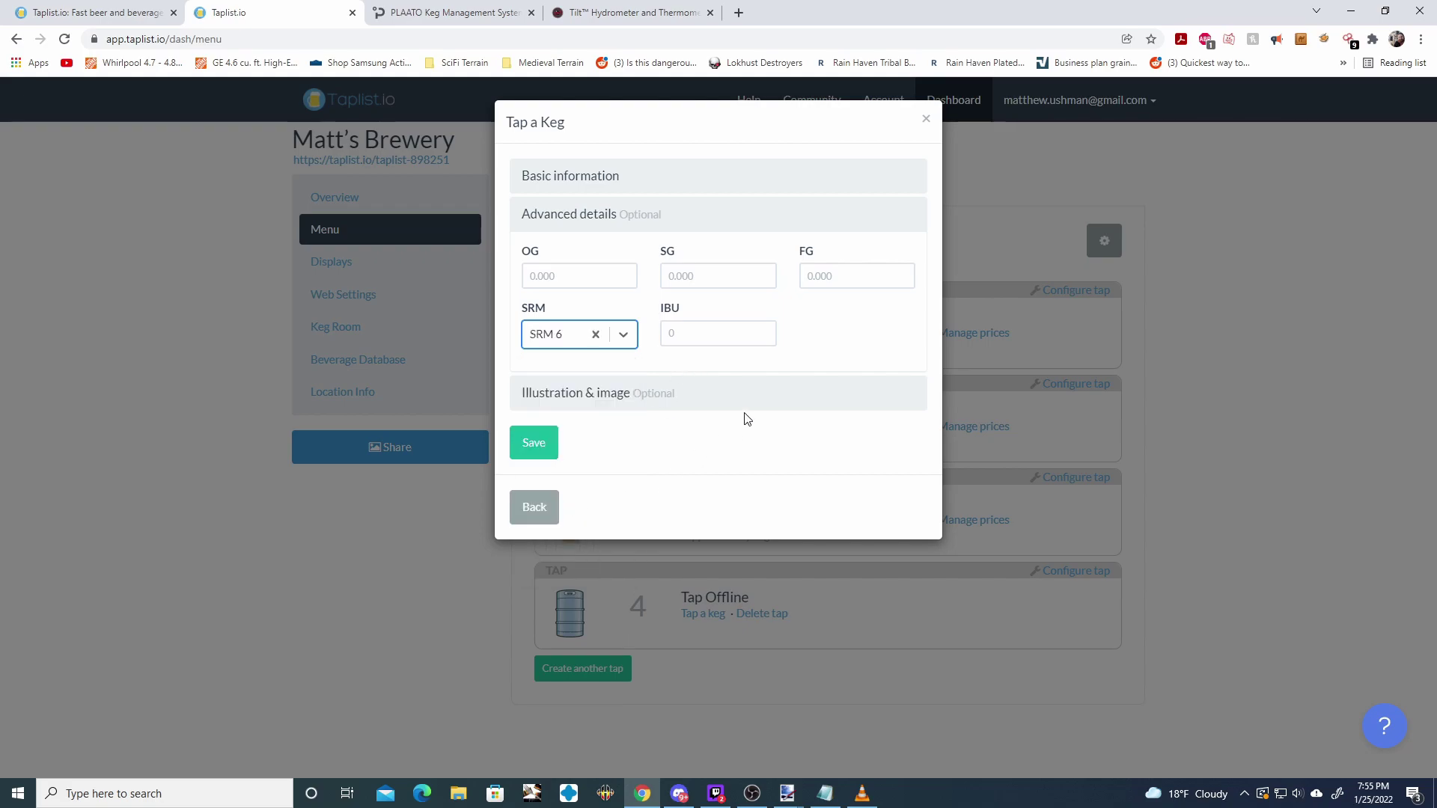
pyautogui.click(714, 334)
pyautogui.moveTo(655, 309); pyautogui.dragTo(705, 309)
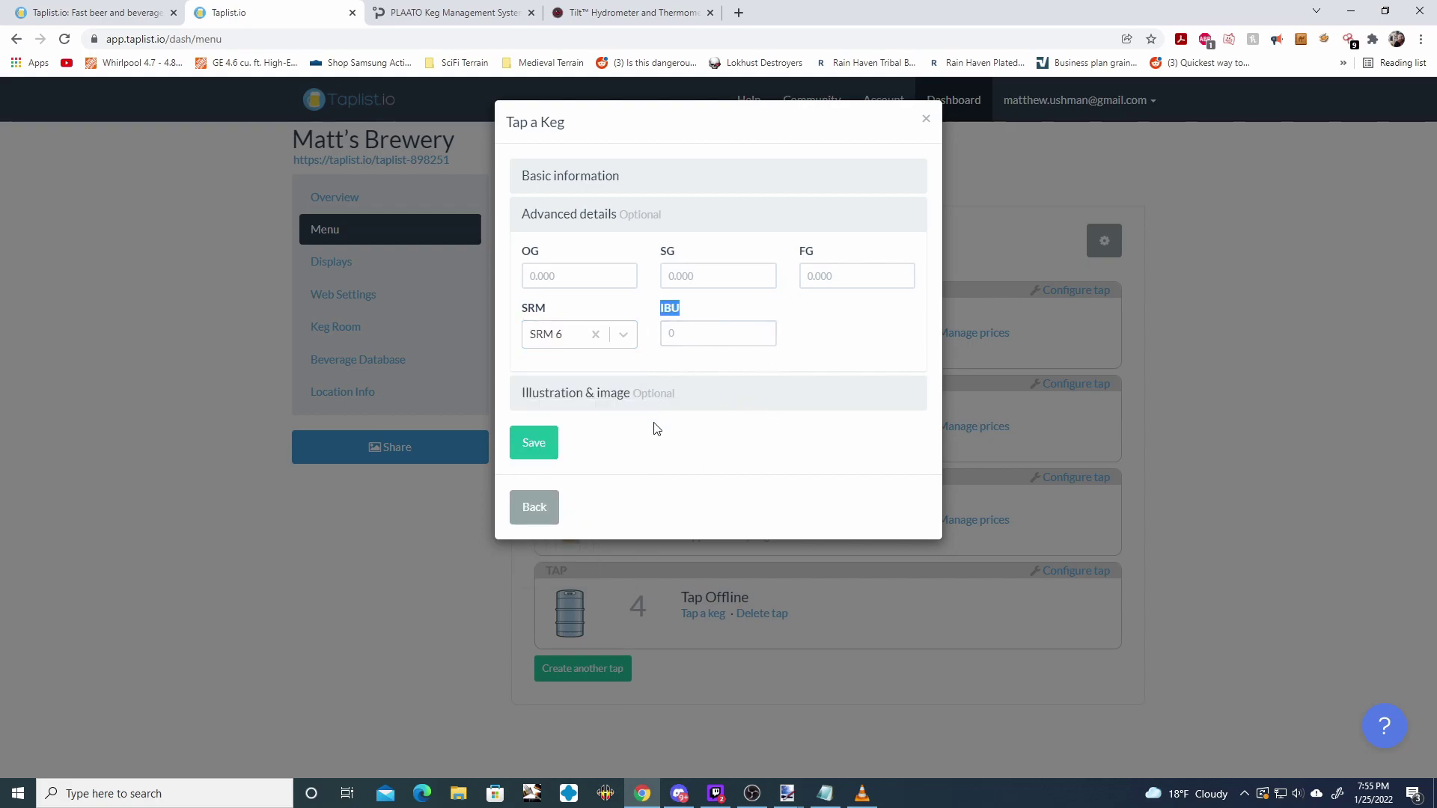
# Review the illustration and image options, then save the IPA beverage details
pyautogui.click(610, 400)
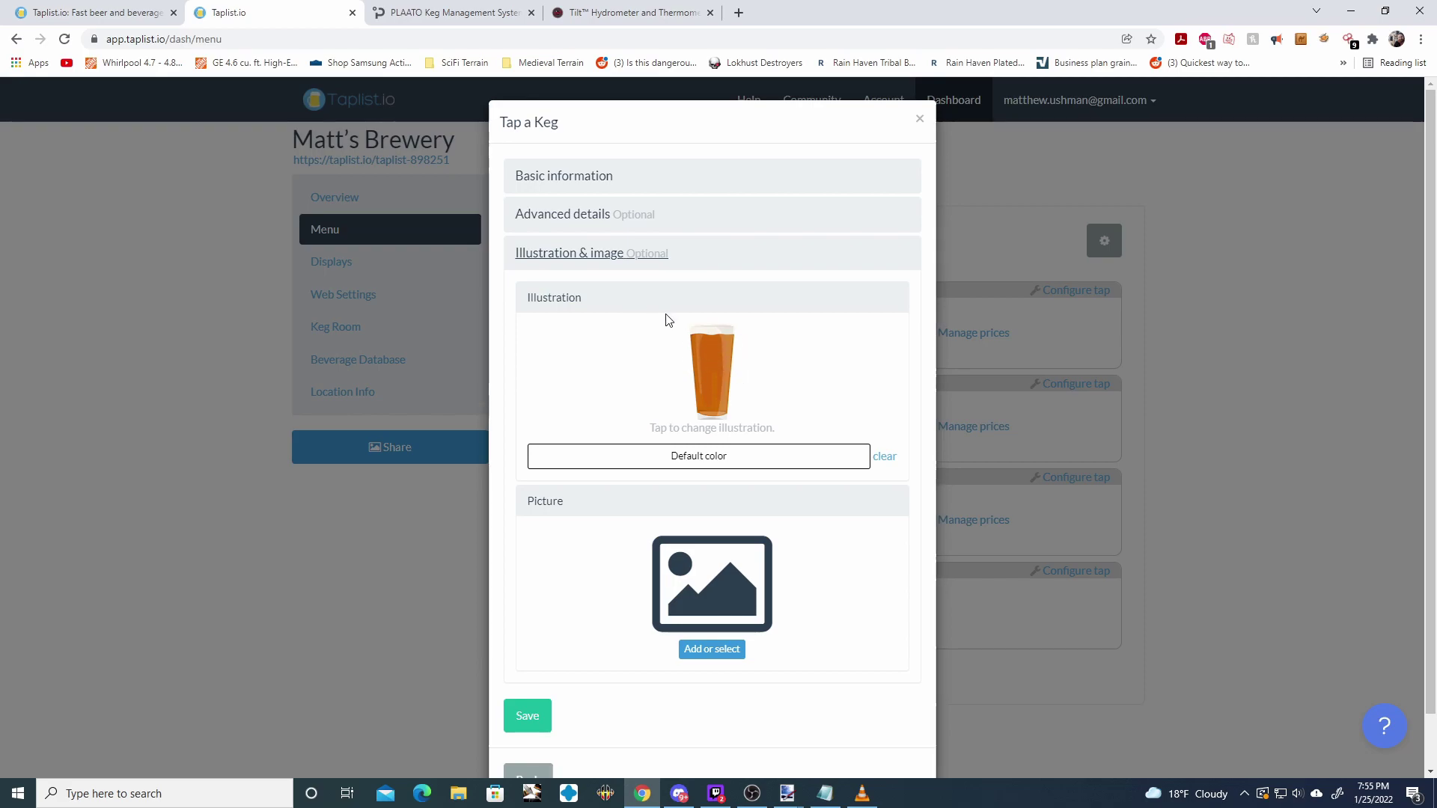
pyautogui.click(594, 218)
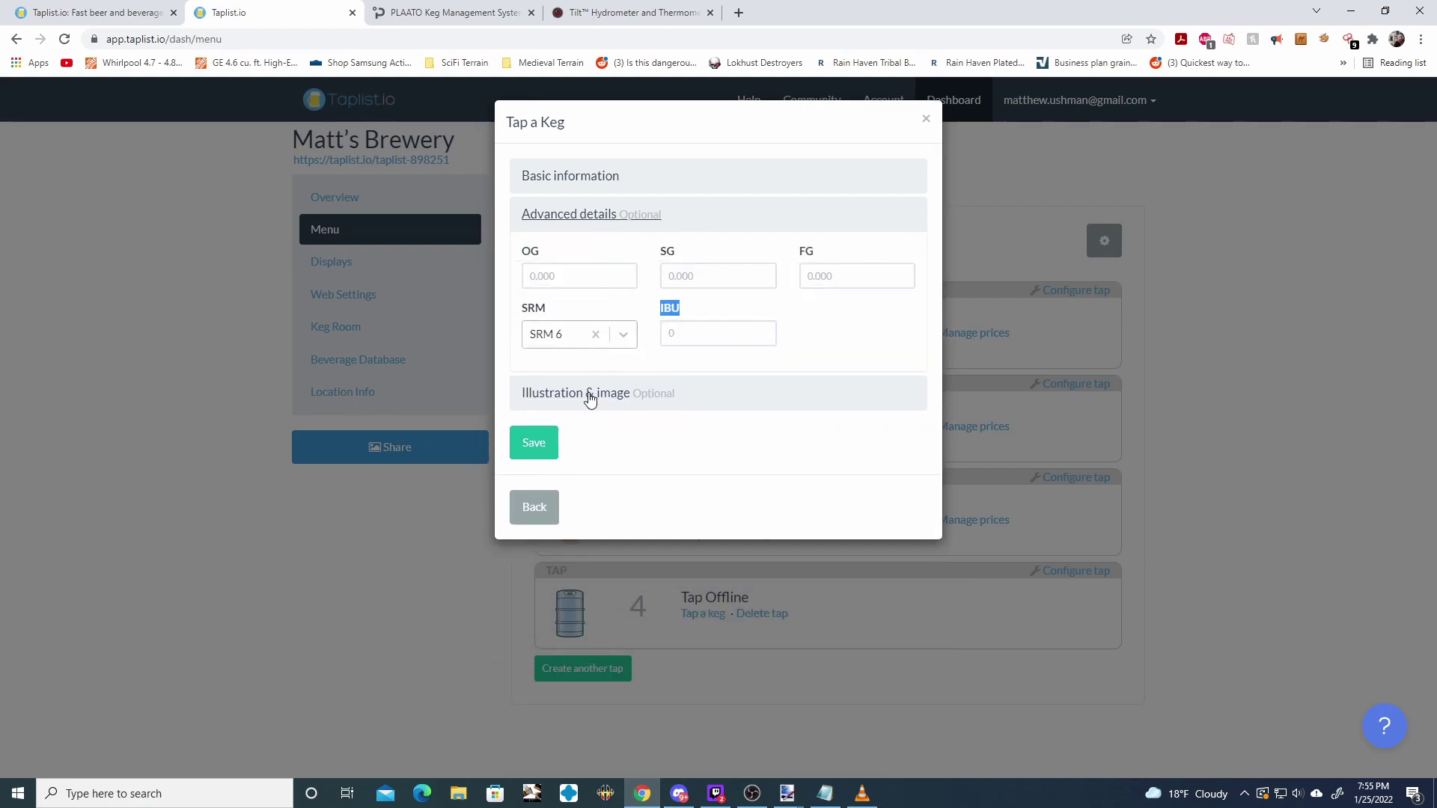
pyautogui.click(590, 397)
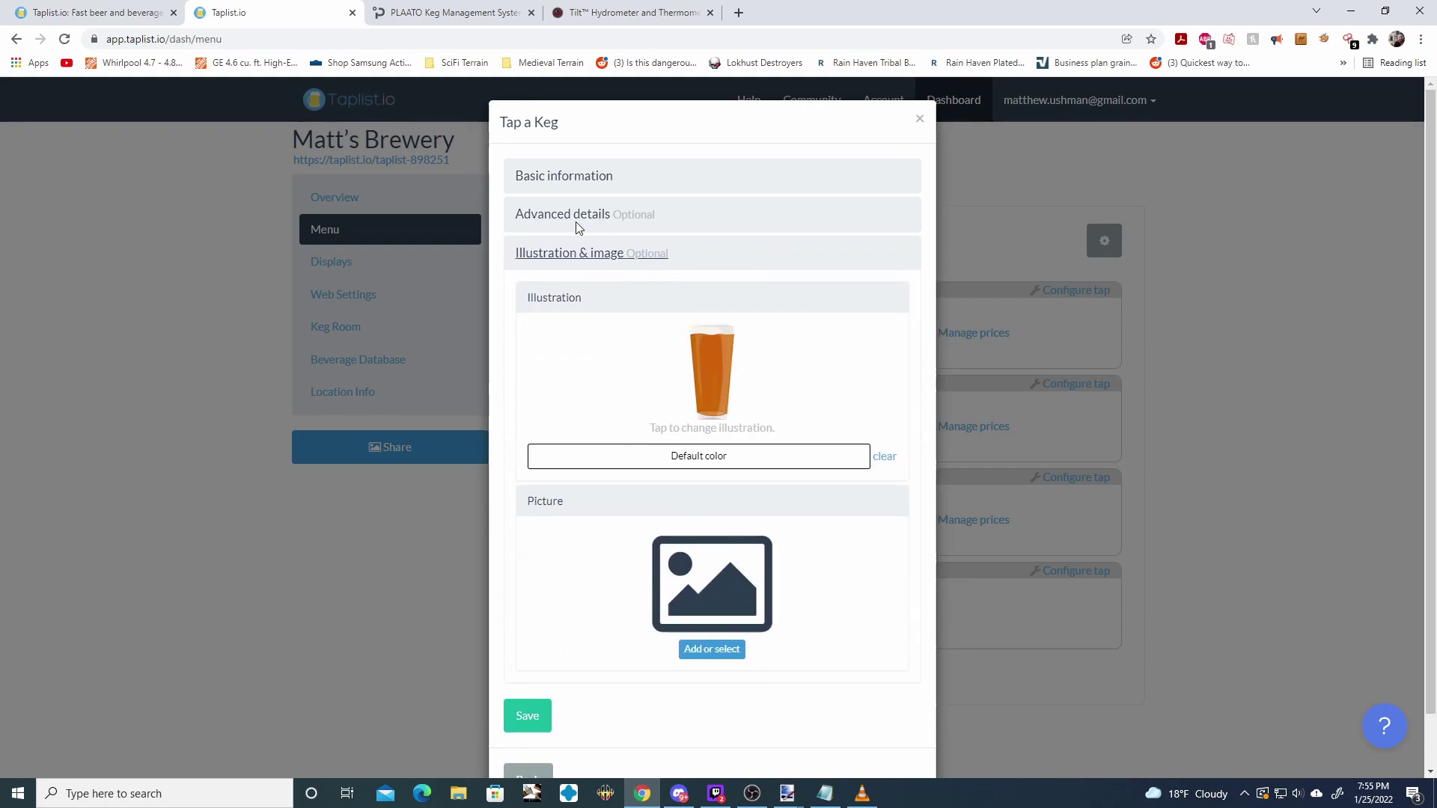
pyautogui.scroll(-1, 622, 571)
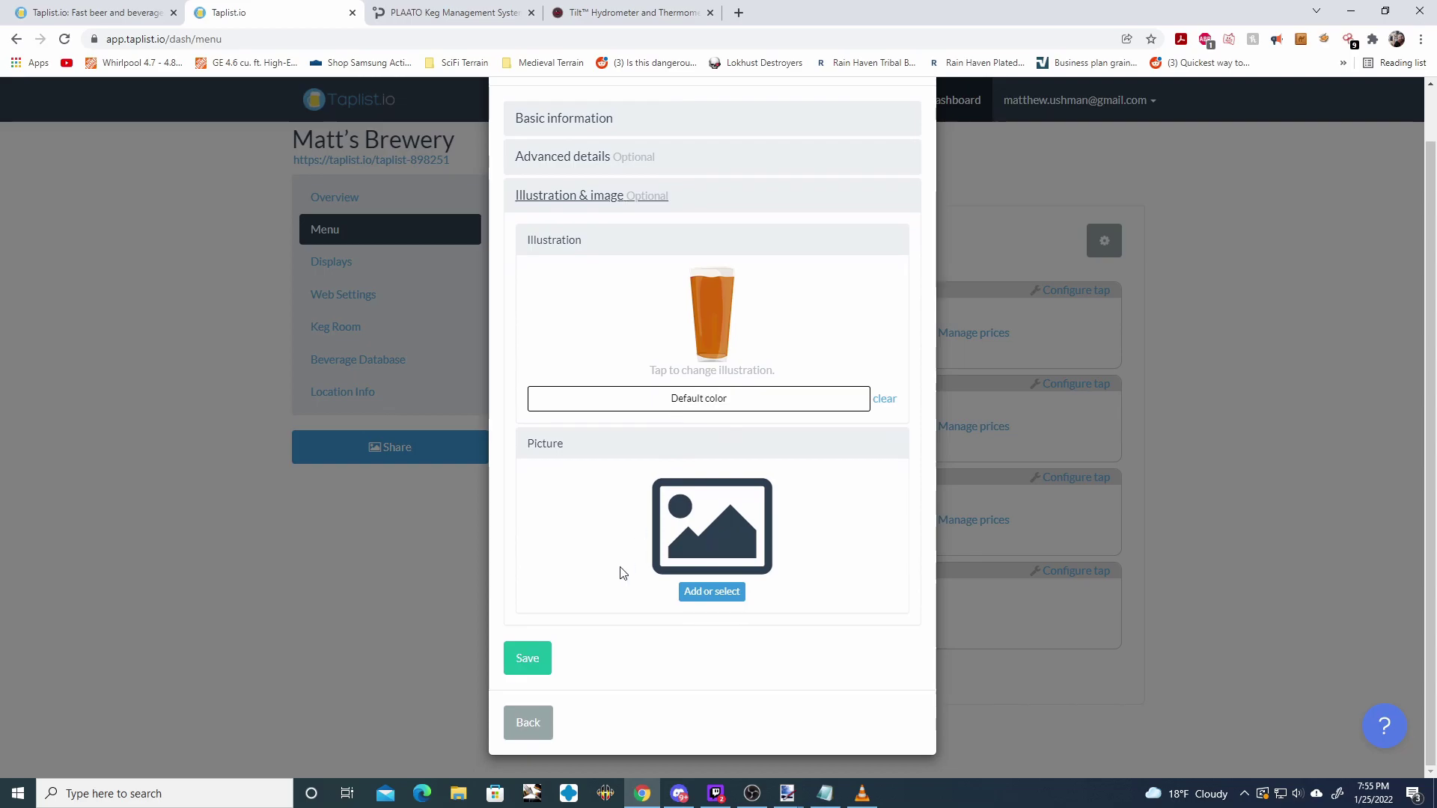
pyautogui.click(530, 658)
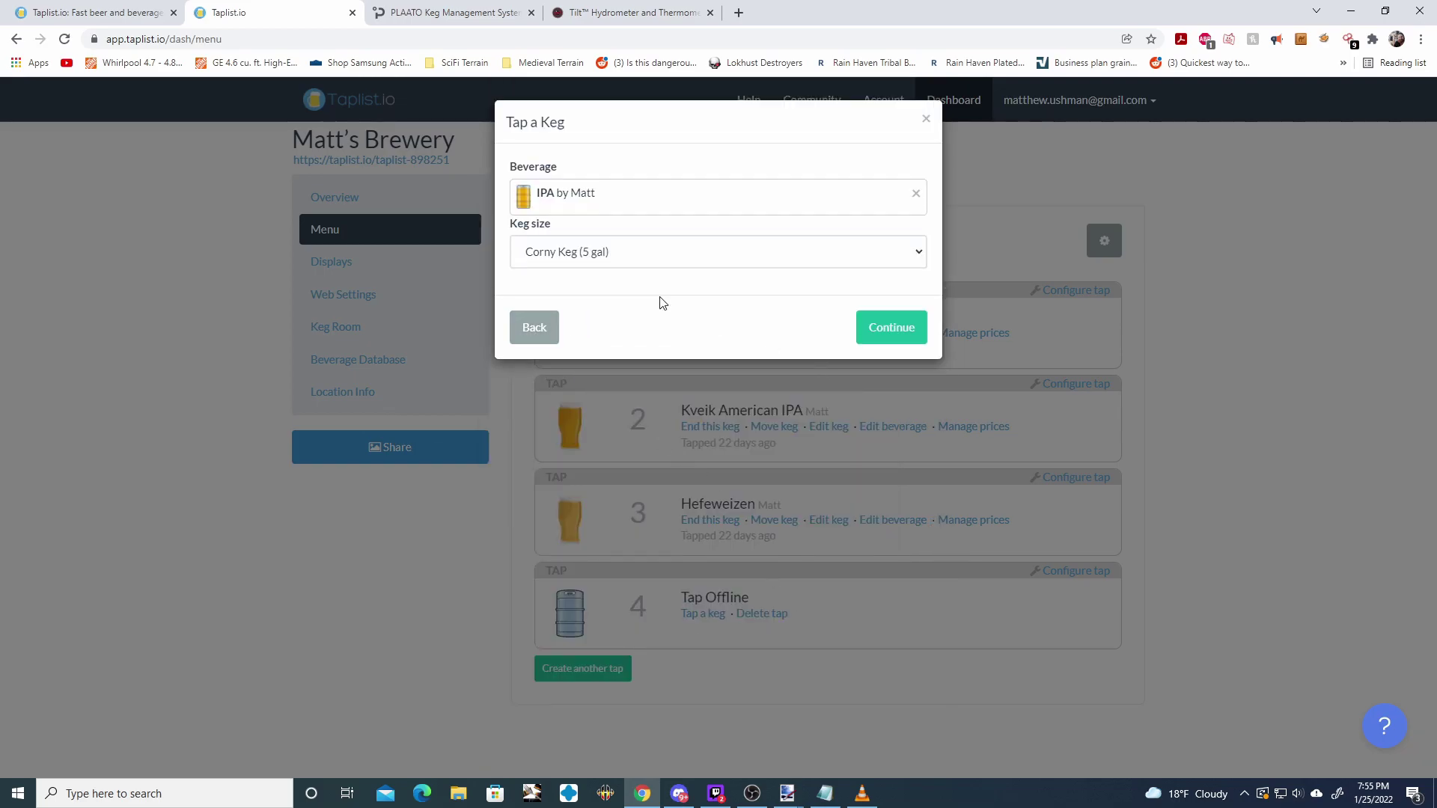
# Put the IPA on tap 4, keeping the Corny Keg (5 gal) keg size
pyautogui.click(601, 259)
pyautogui.click(596, 378)
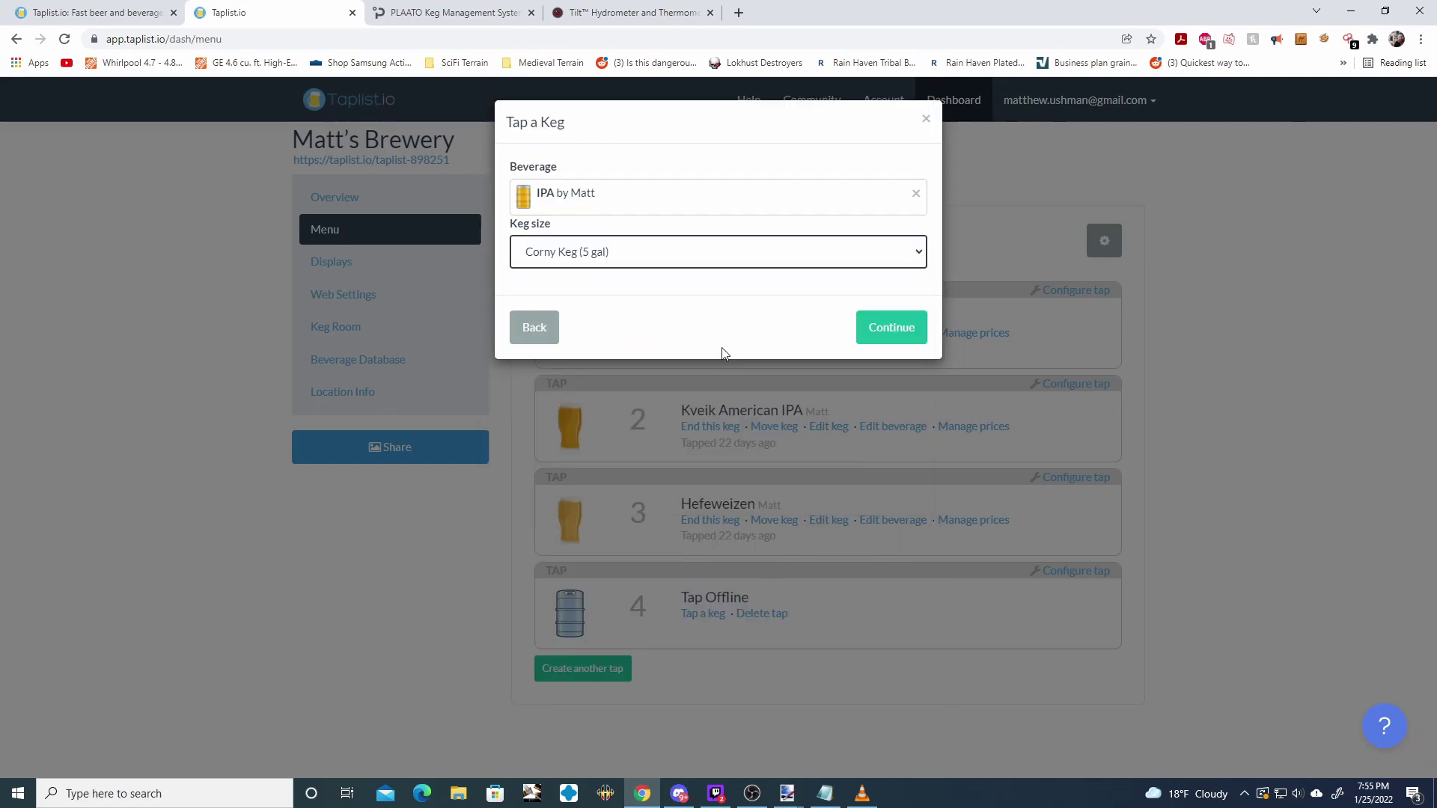
pyautogui.click(894, 332)
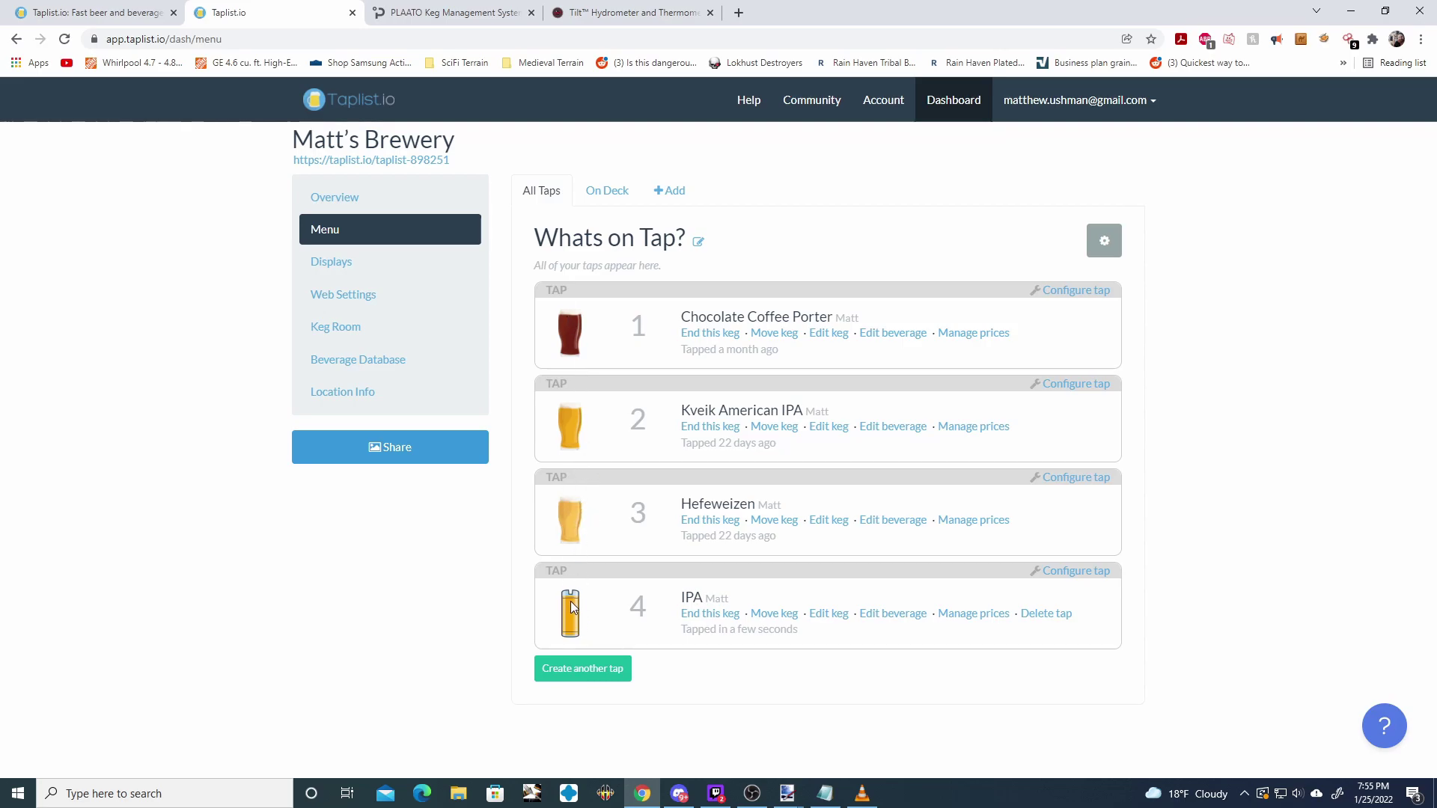
# Set tap 4's illustration to Show as Glassware and return to the Menu
pyautogui.click(1075, 572)
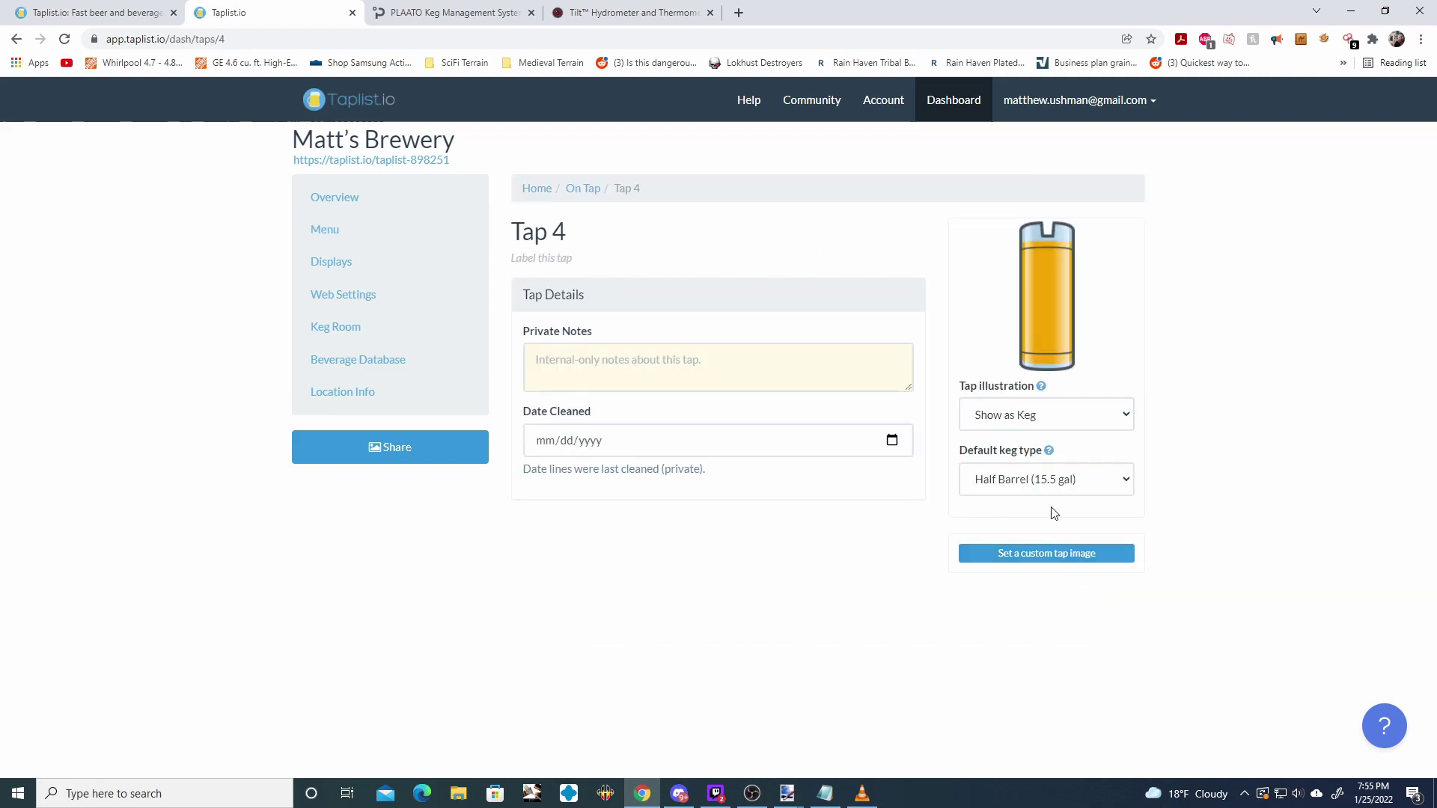
pyautogui.click(1044, 415)
pyautogui.click(1002, 452)
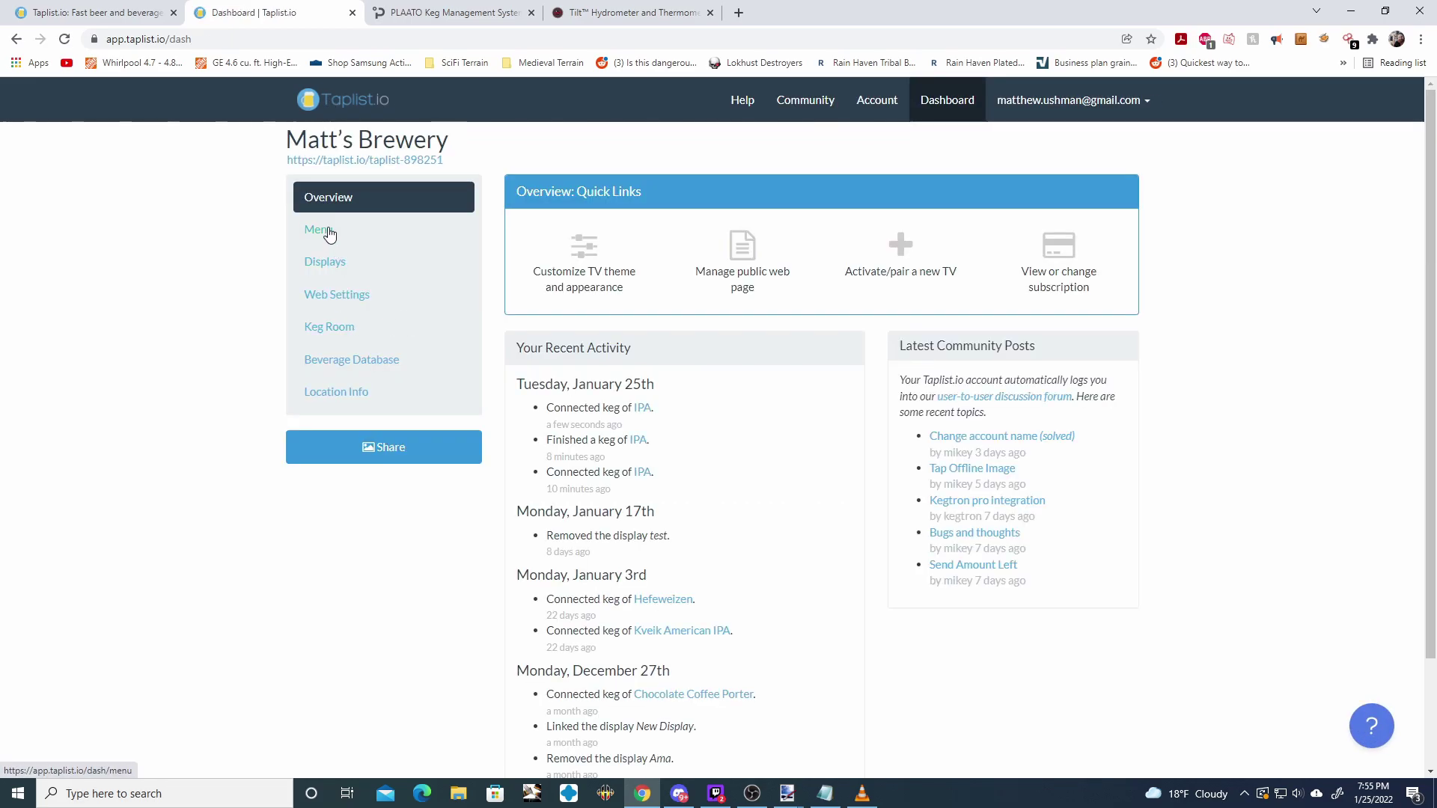
pyautogui.click(329, 235)
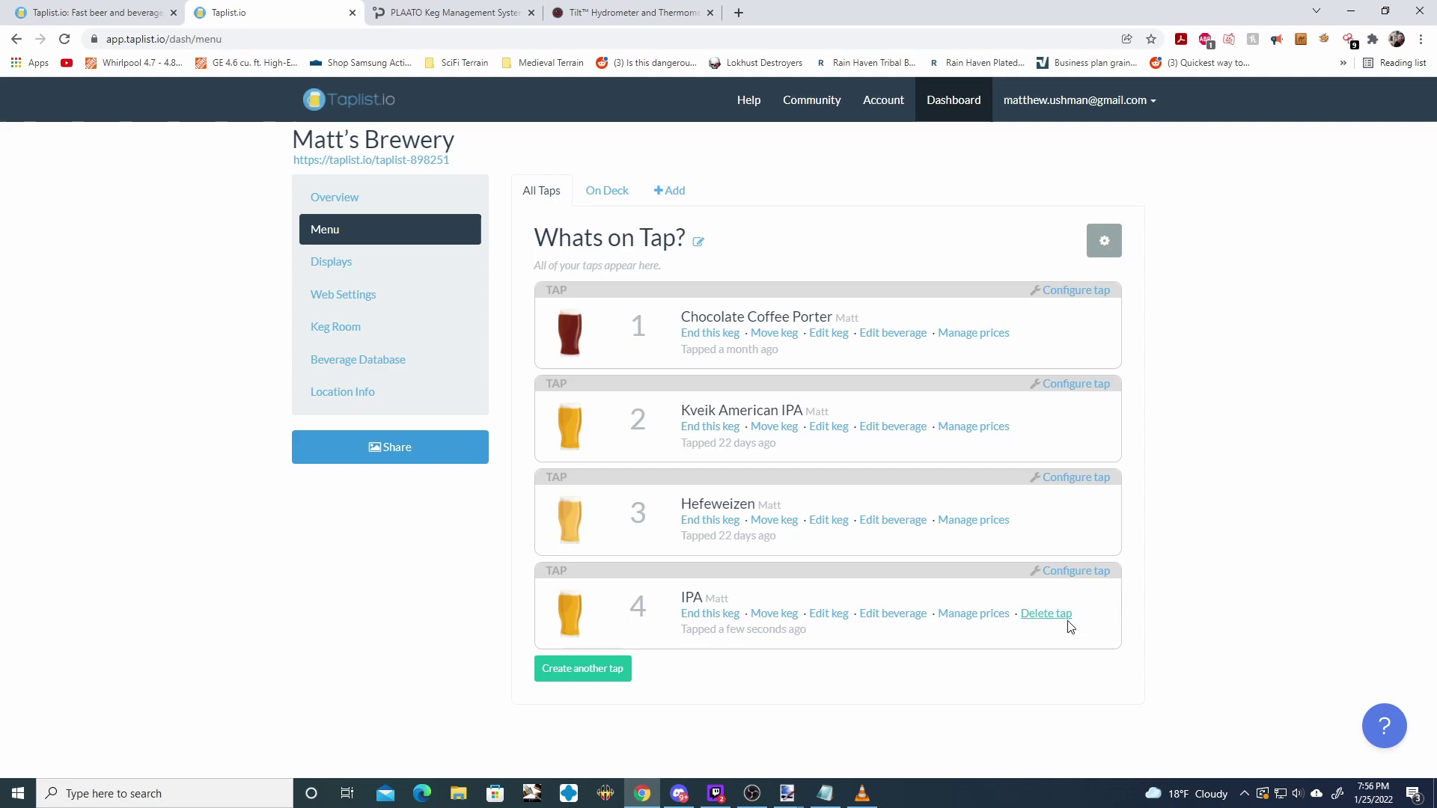
# End the IPA keg on tap 4, cancel tapping a new keg, and delete tap 4
pyautogui.click(722, 615)
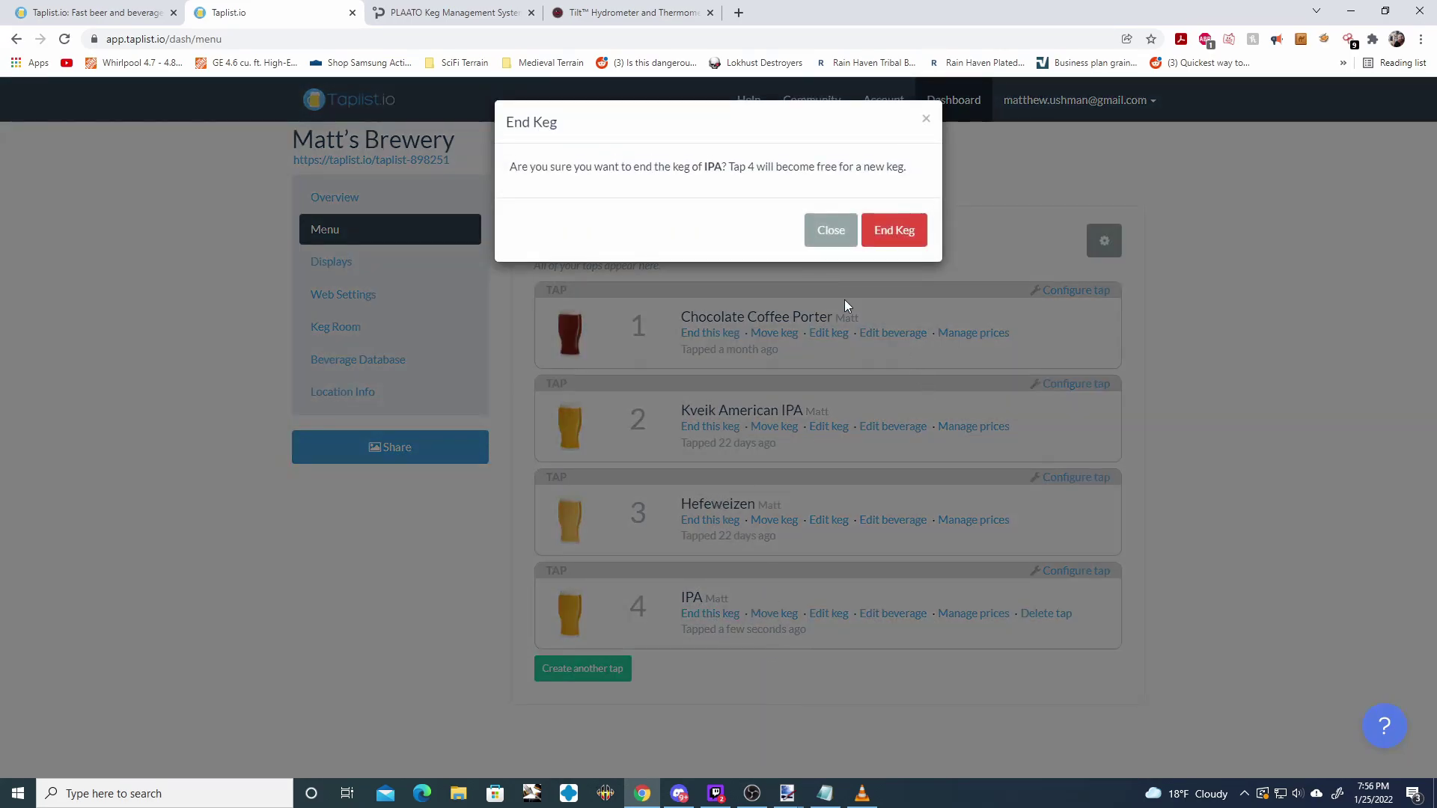
pyautogui.click(894, 231)
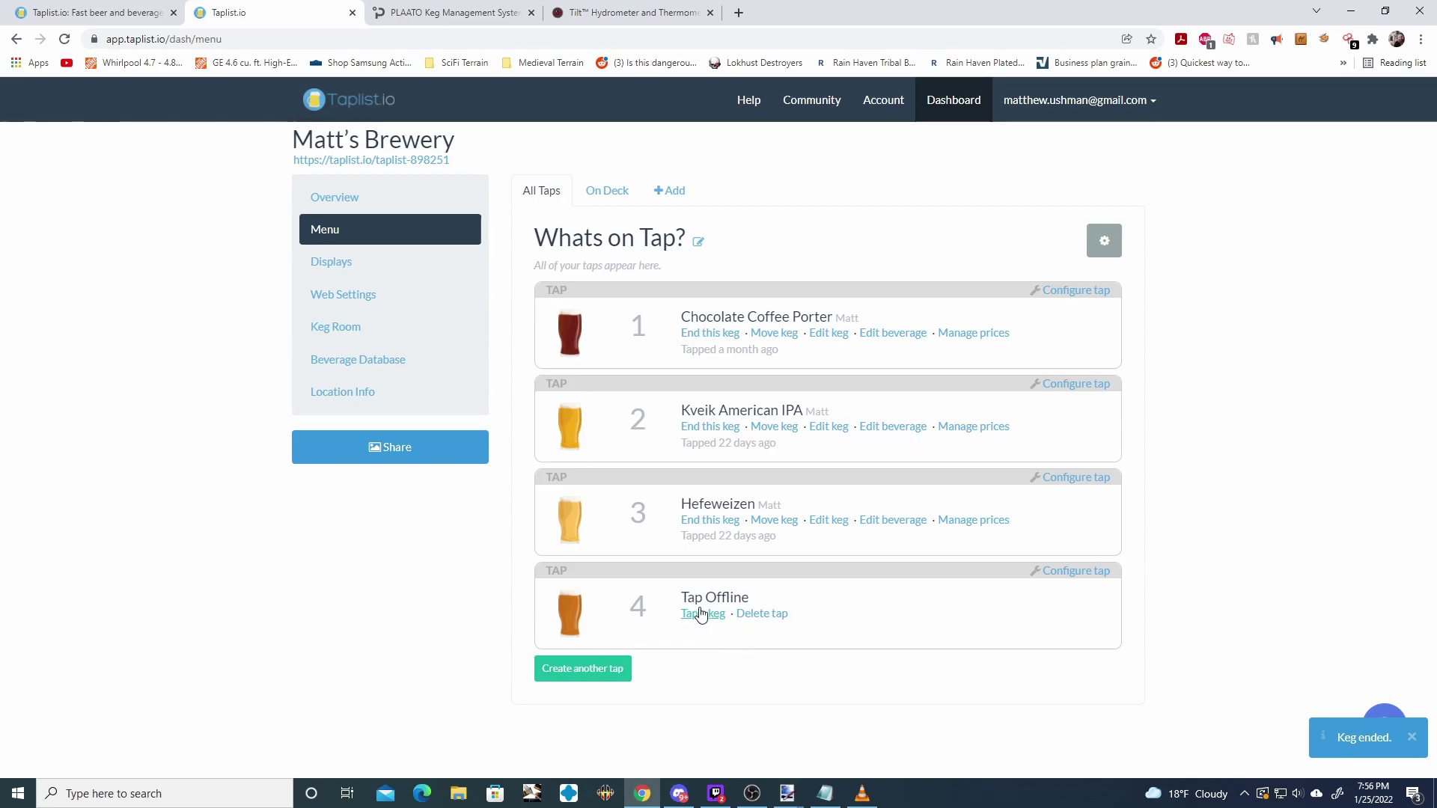
pyautogui.click(700, 615)
pyautogui.click(723, 179)
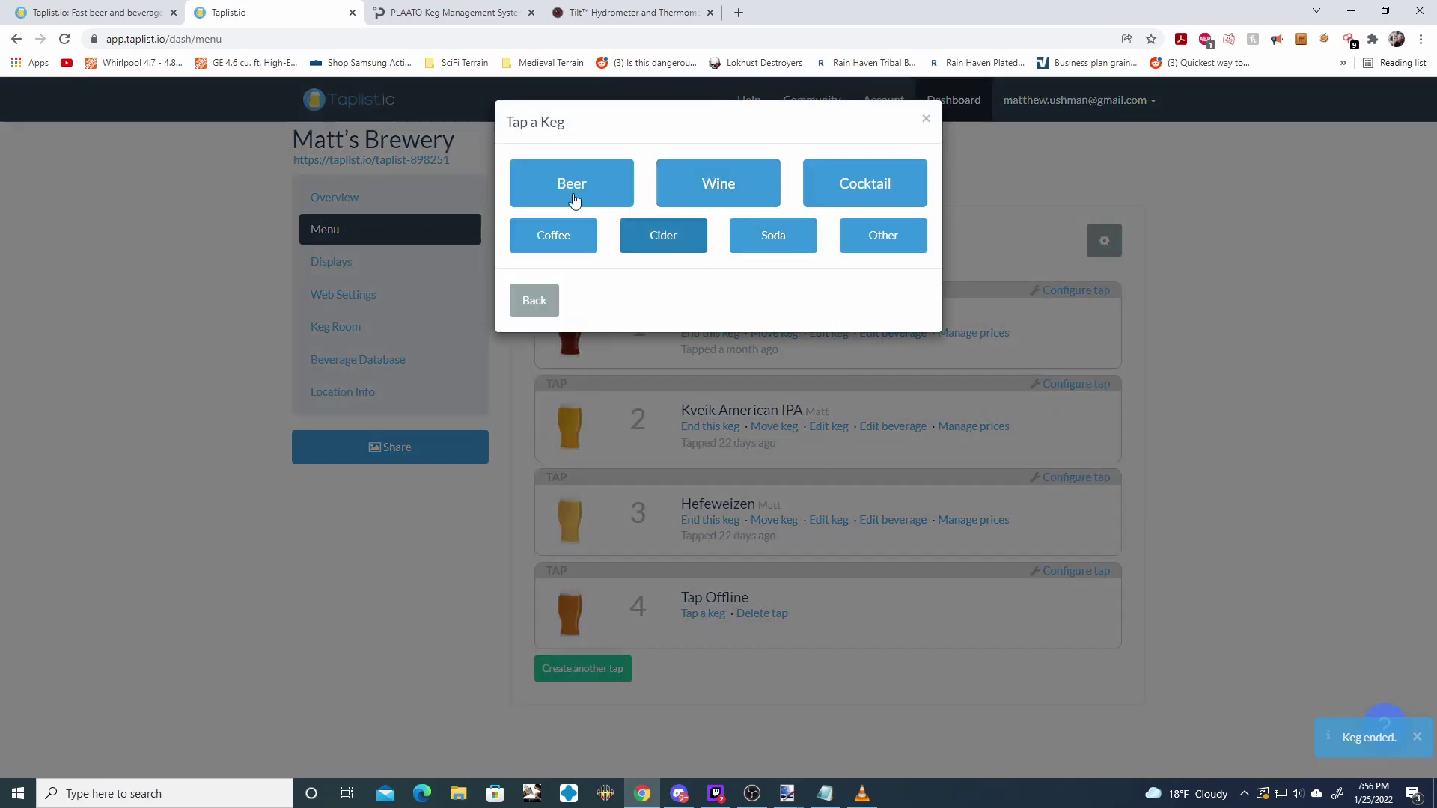
pyautogui.click(925, 121)
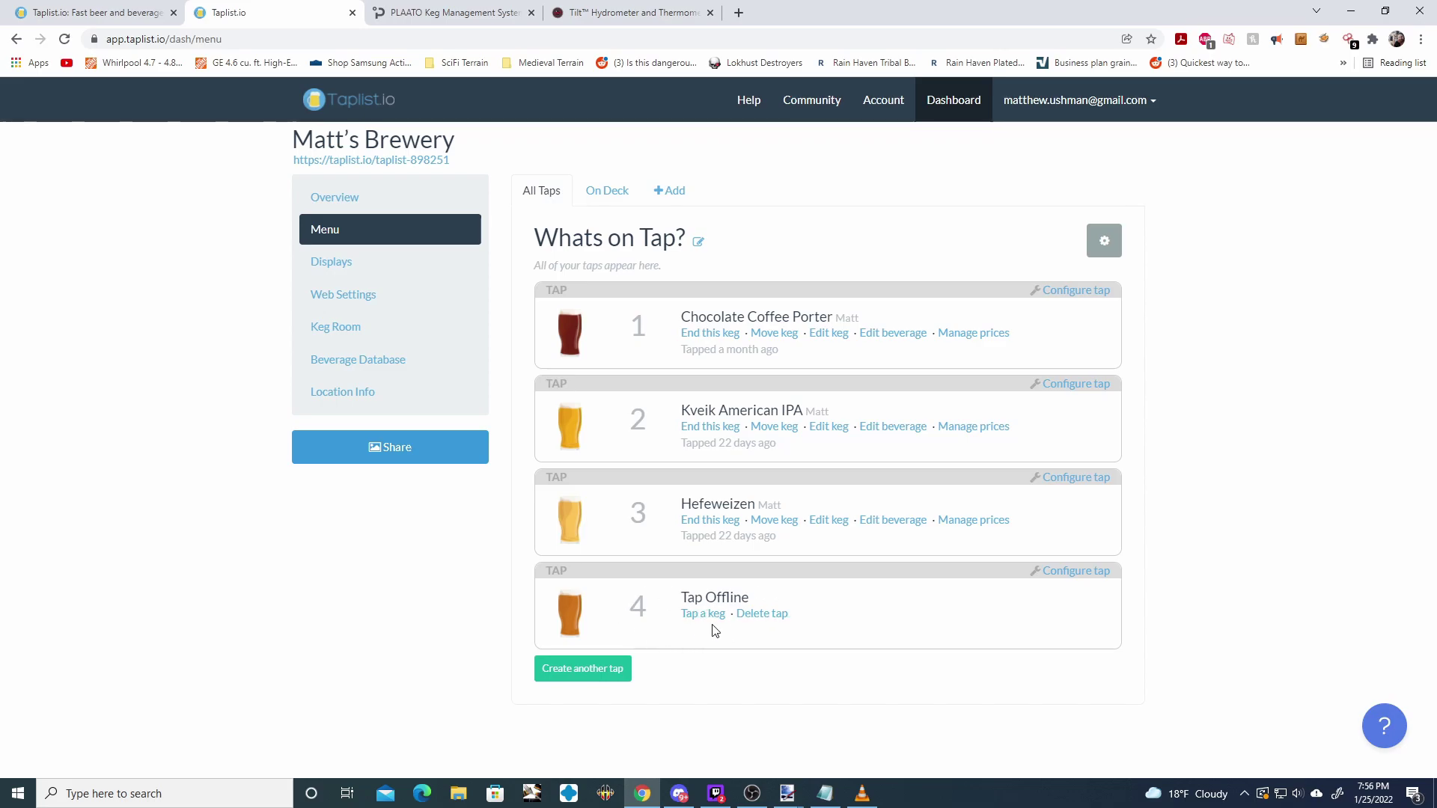
pyautogui.click(762, 614)
pyautogui.click(892, 247)
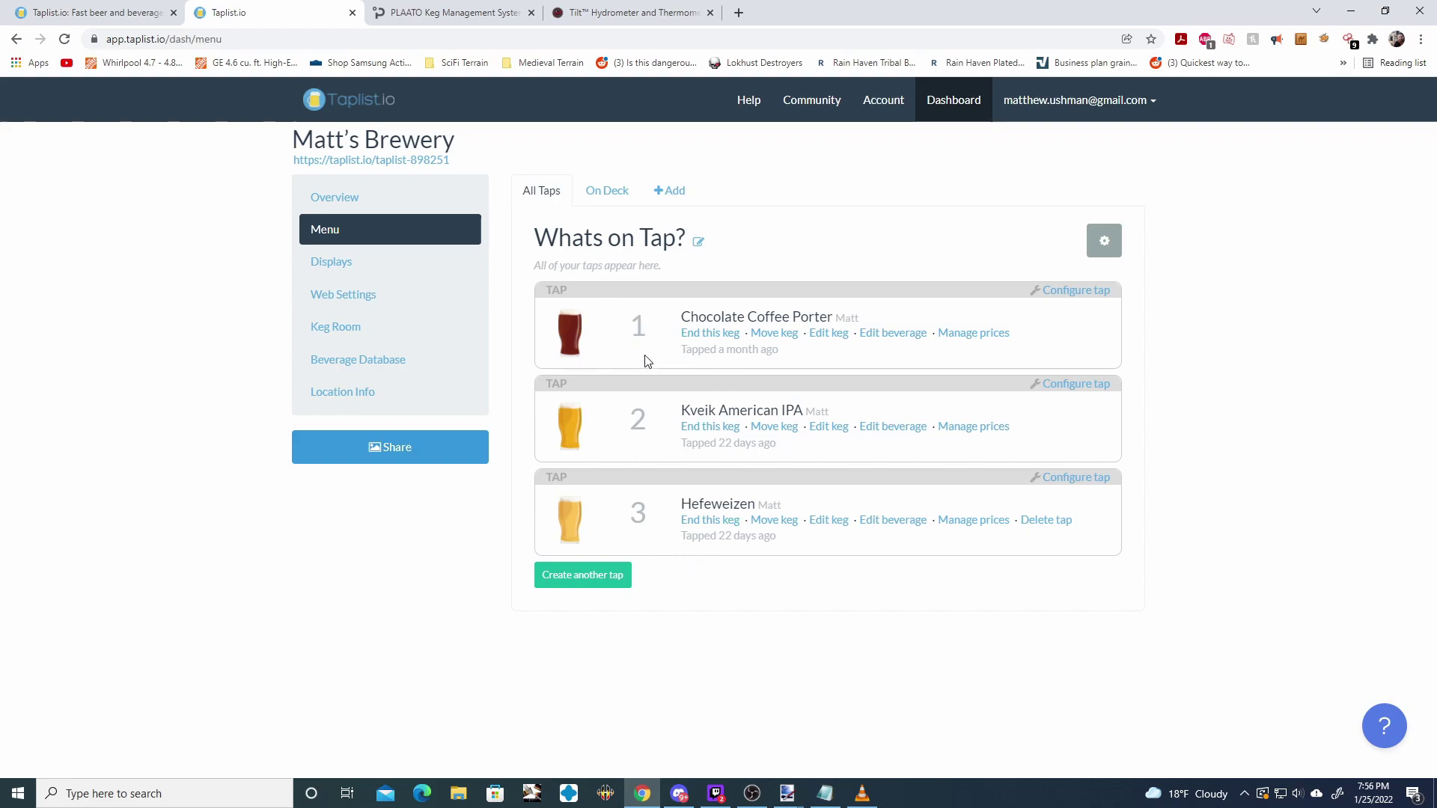
# Go to Displays, review the pairing instructions, and open New Display's configuration
pyautogui.click(353, 264)
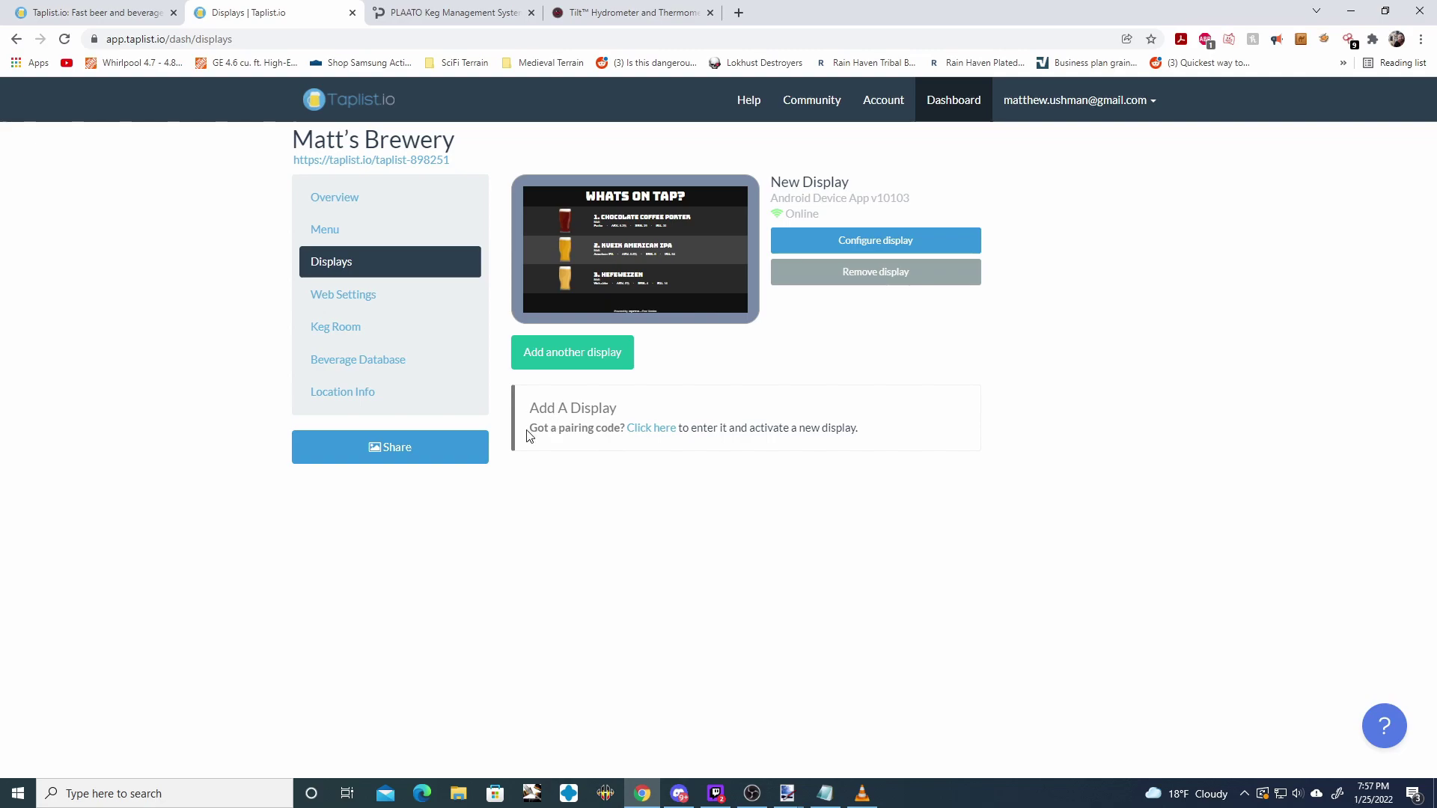
pyautogui.moveTo(528, 436); pyautogui.dragTo(846, 468)
pyautogui.click(712, 426)
pyautogui.click(885, 249)
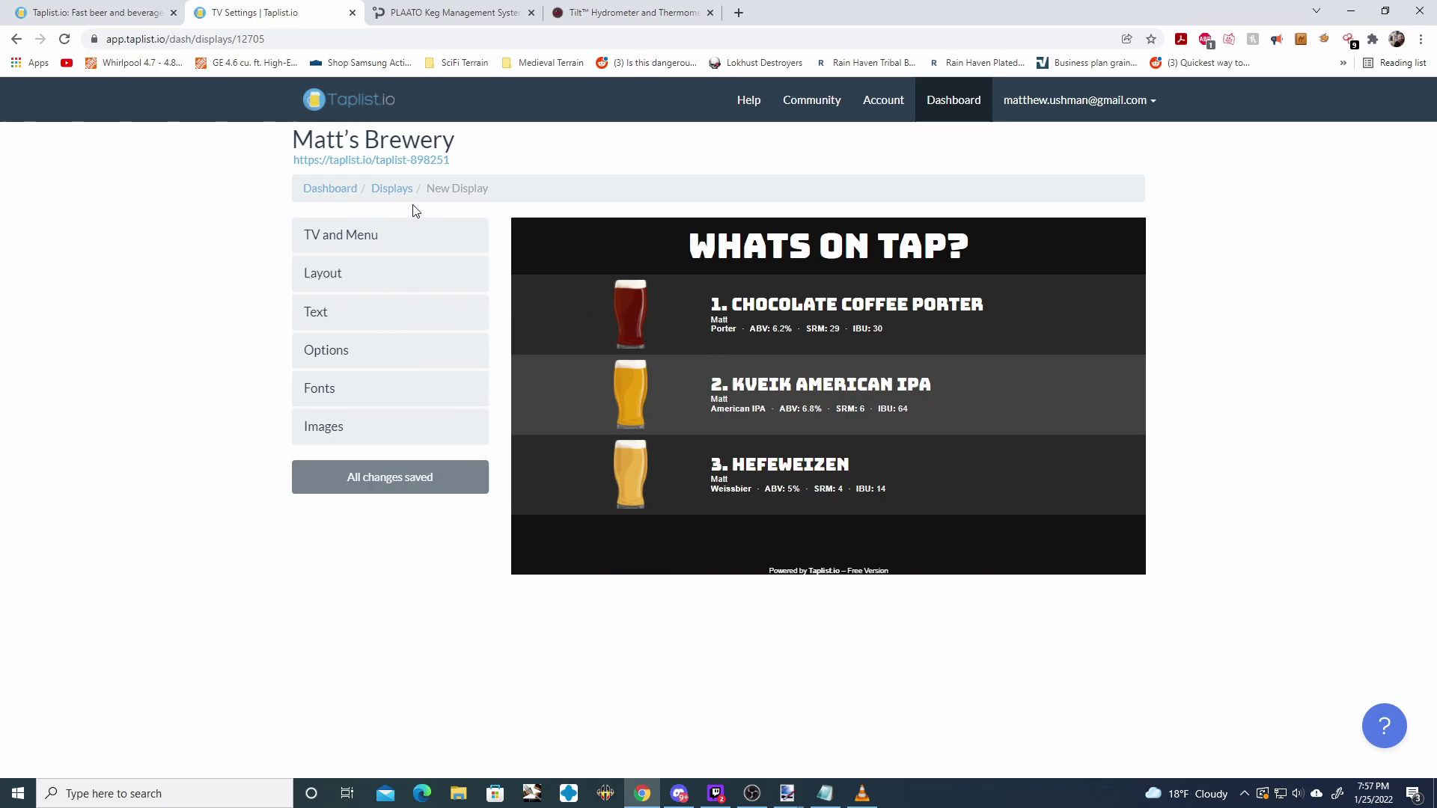
# In TV and Menu, check the name New Display and keep Landscape orientation
pyautogui.click(353, 239)
pyautogui.click(372, 291)
pyautogui.tripleClick(372, 291)
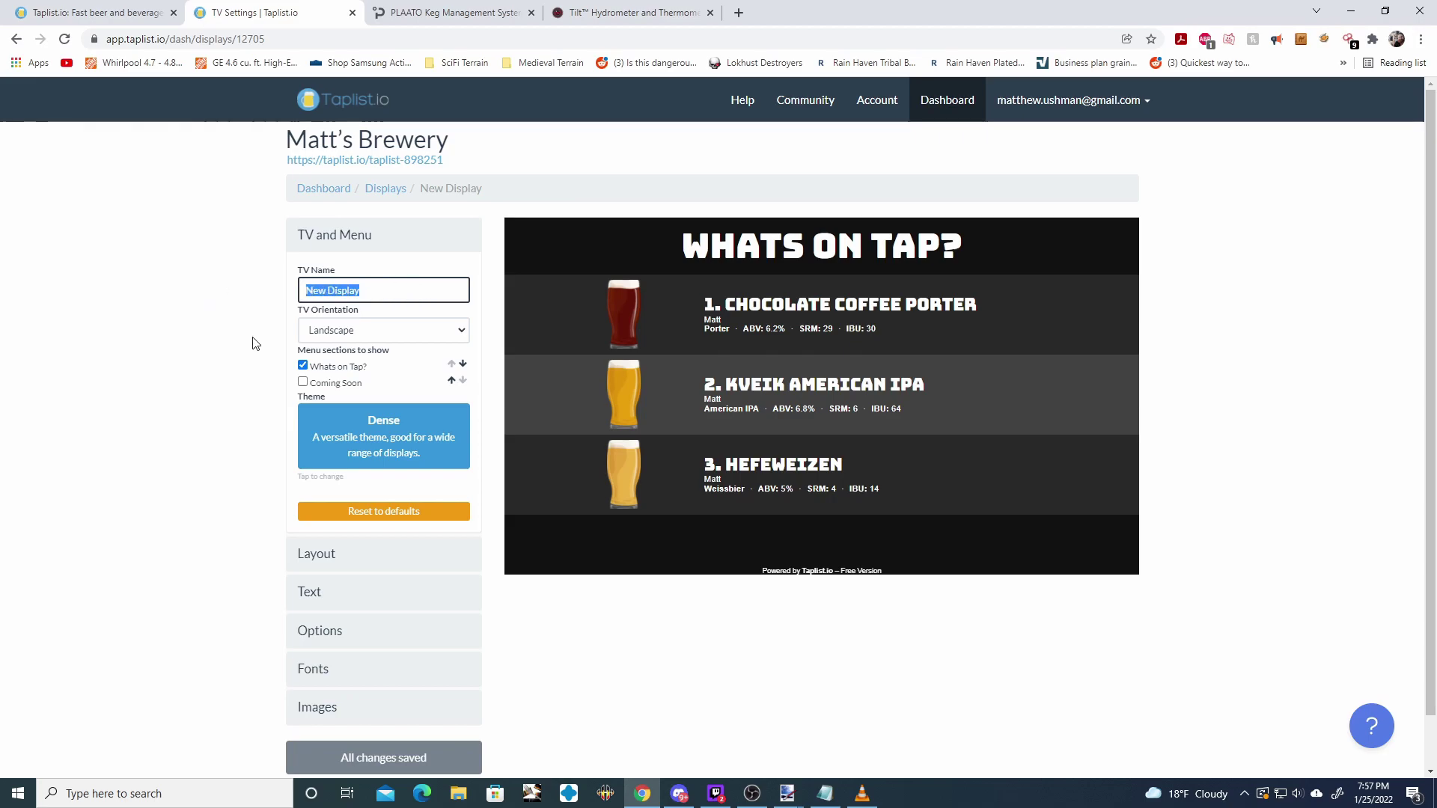
pyautogui.click(405, 289)
pyautogui.tripleClick(405, 289)
pyautogui.click(220, 351)
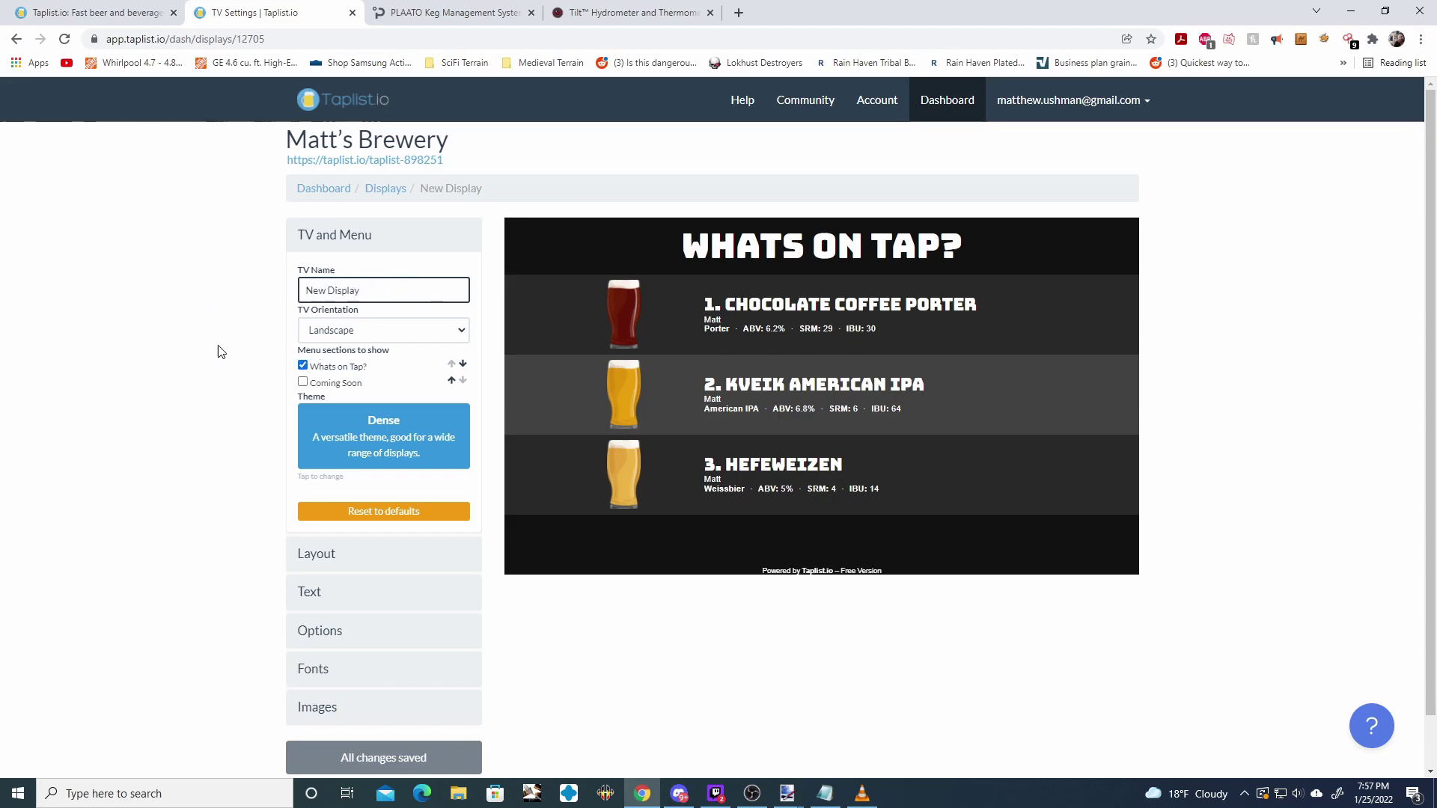
pyautogui.click(367, 333)
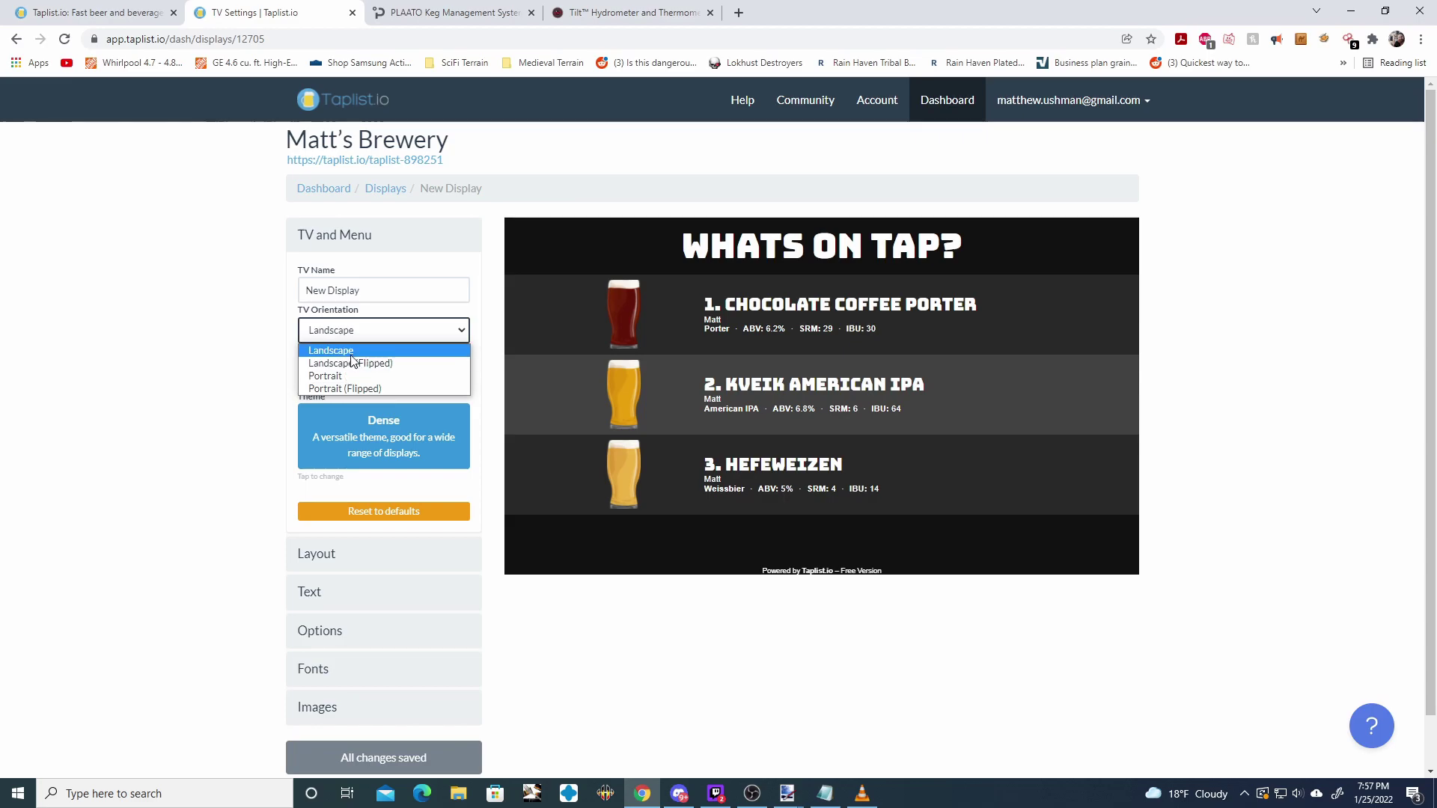
pyautogui.click(360, 438)
pyautogui.click(367, 330)
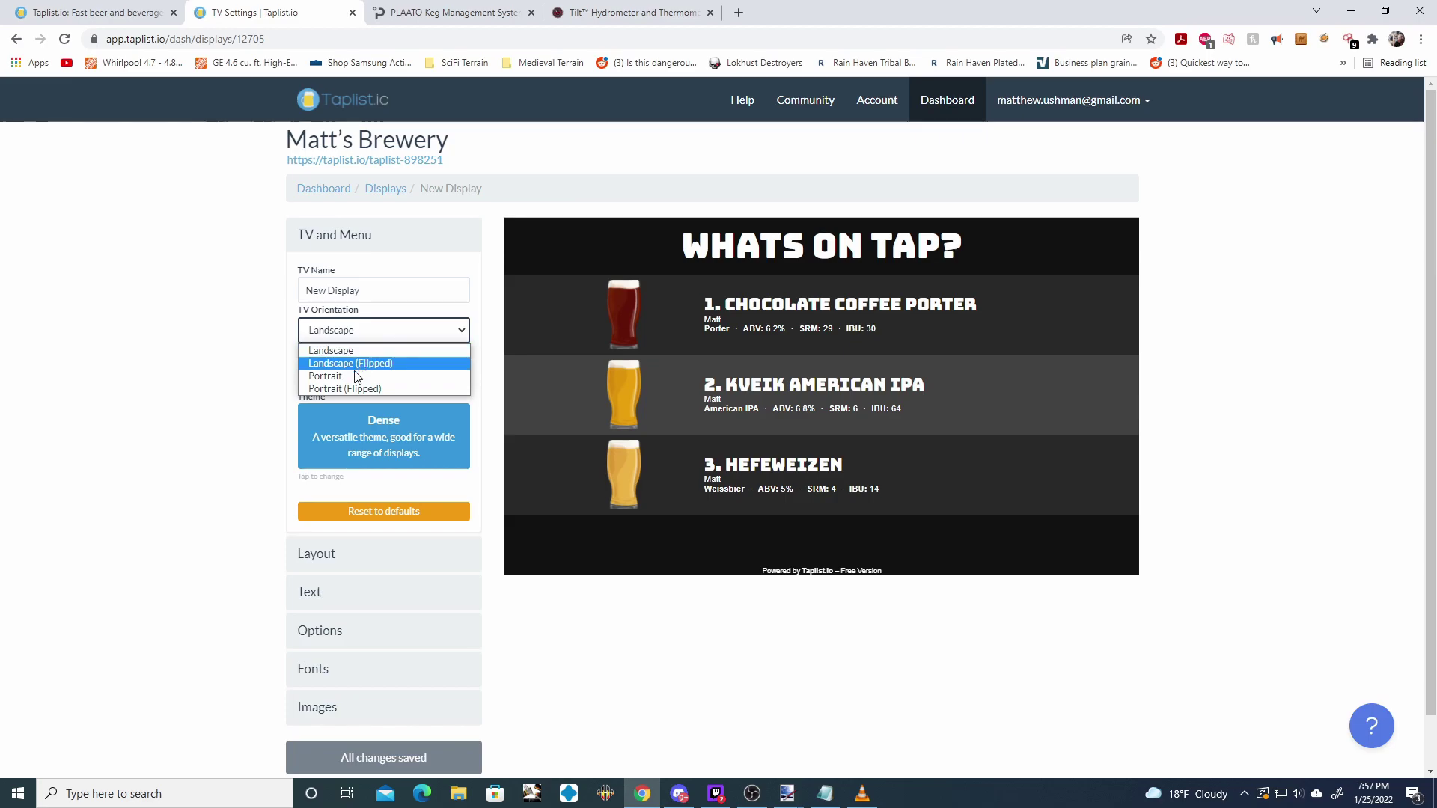
pyautogui.click(380, 332)
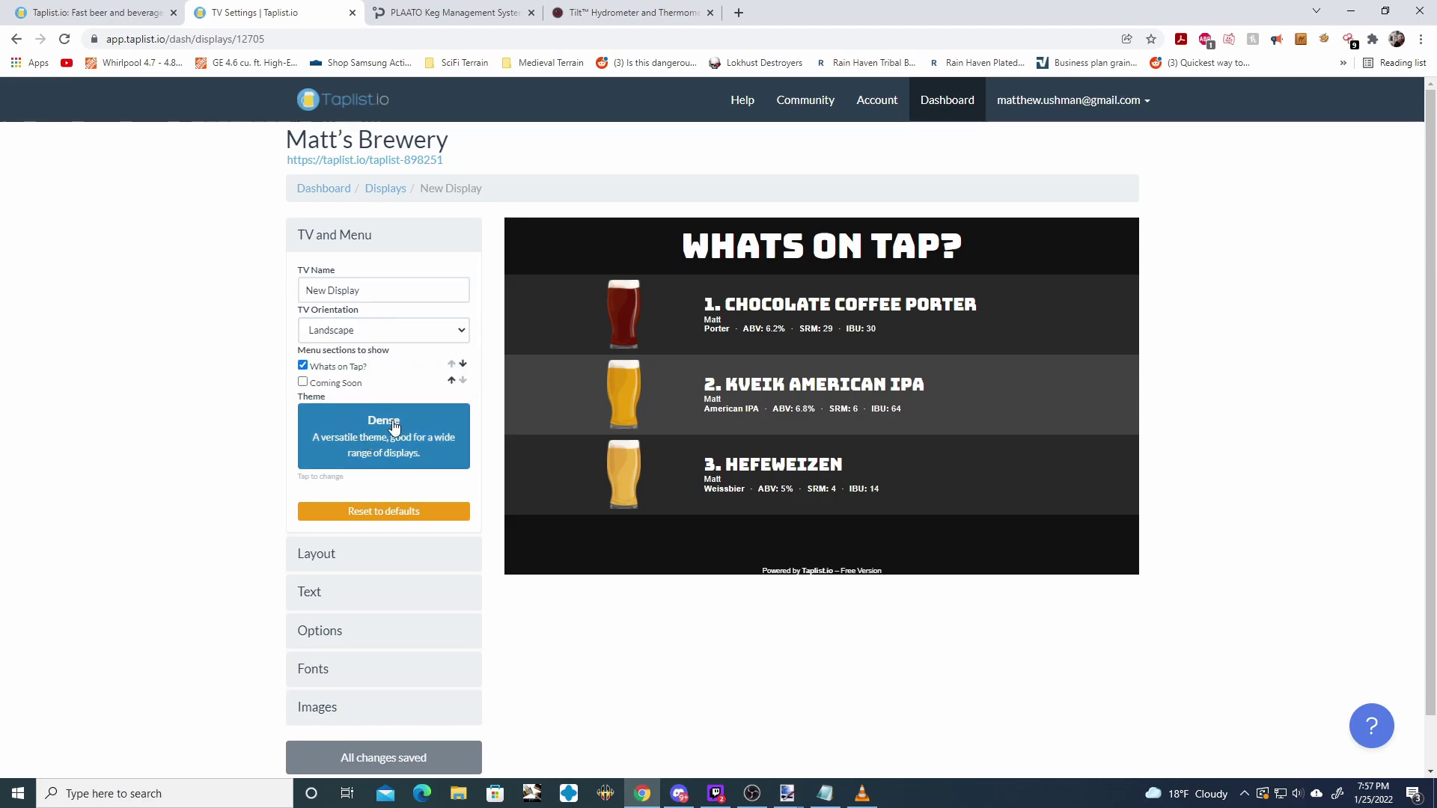
pyautogui.click(385, 331)
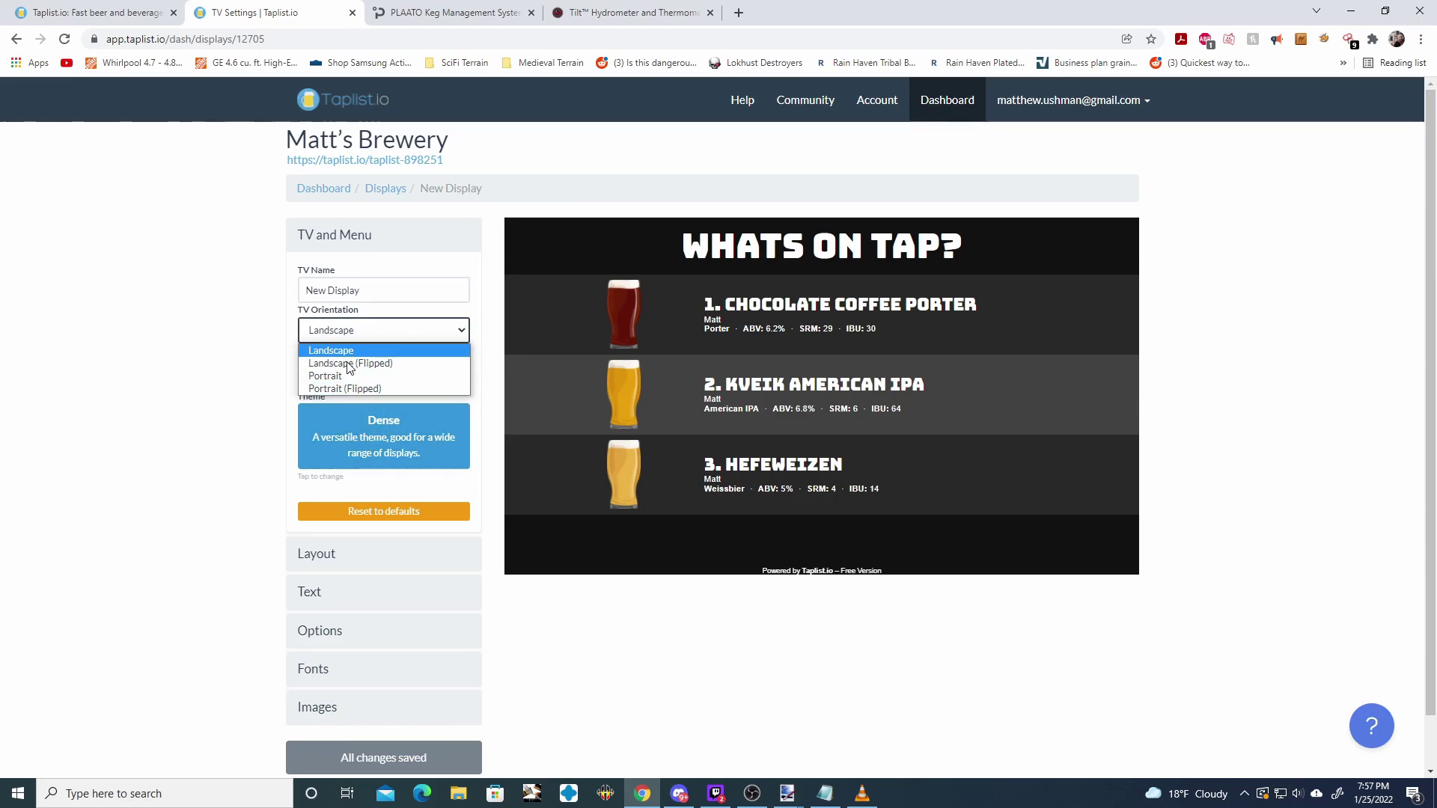
pyautogui.click(183, 343)
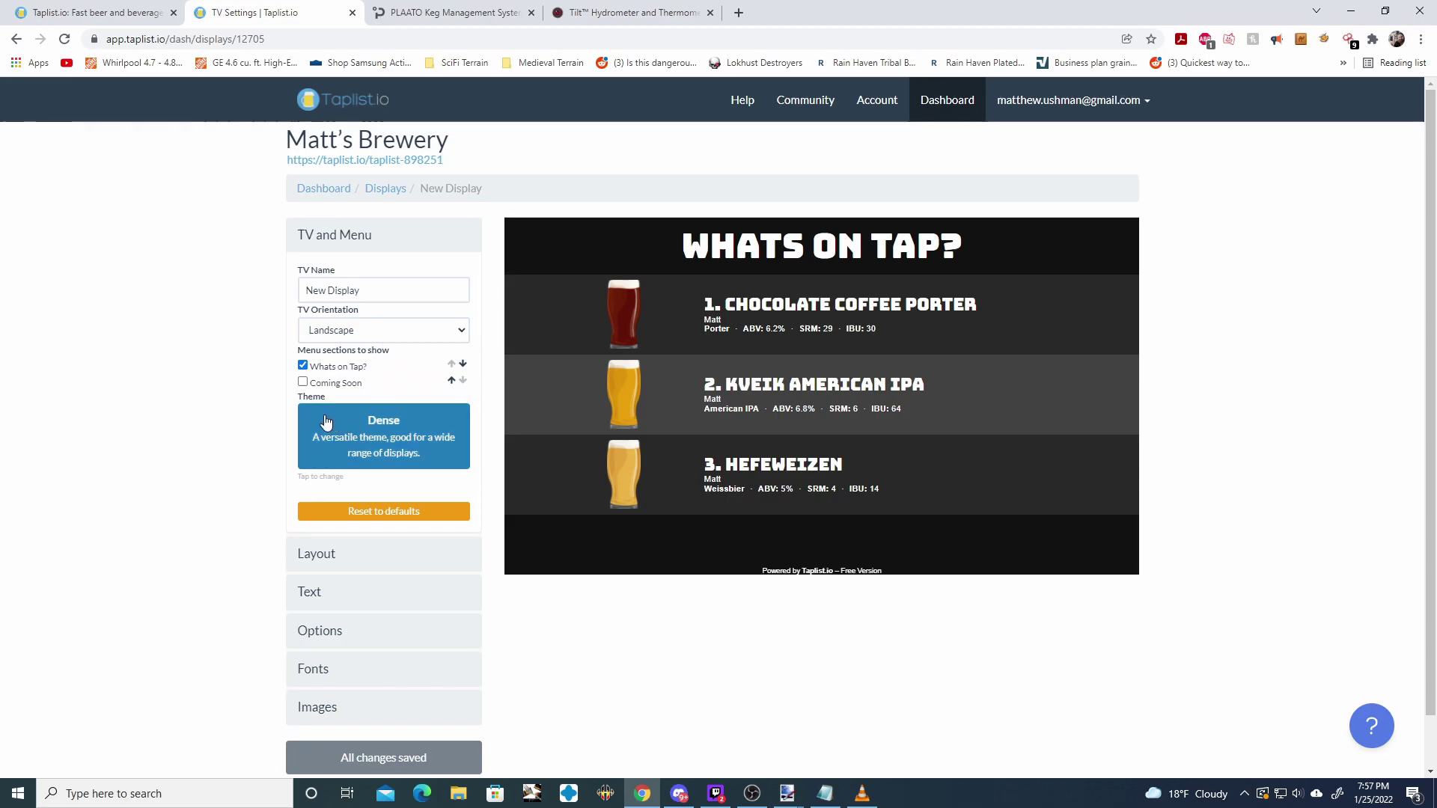
# Browse the display theme list and close it, keeping the Dense theme
pyautogui.click(389, 453)
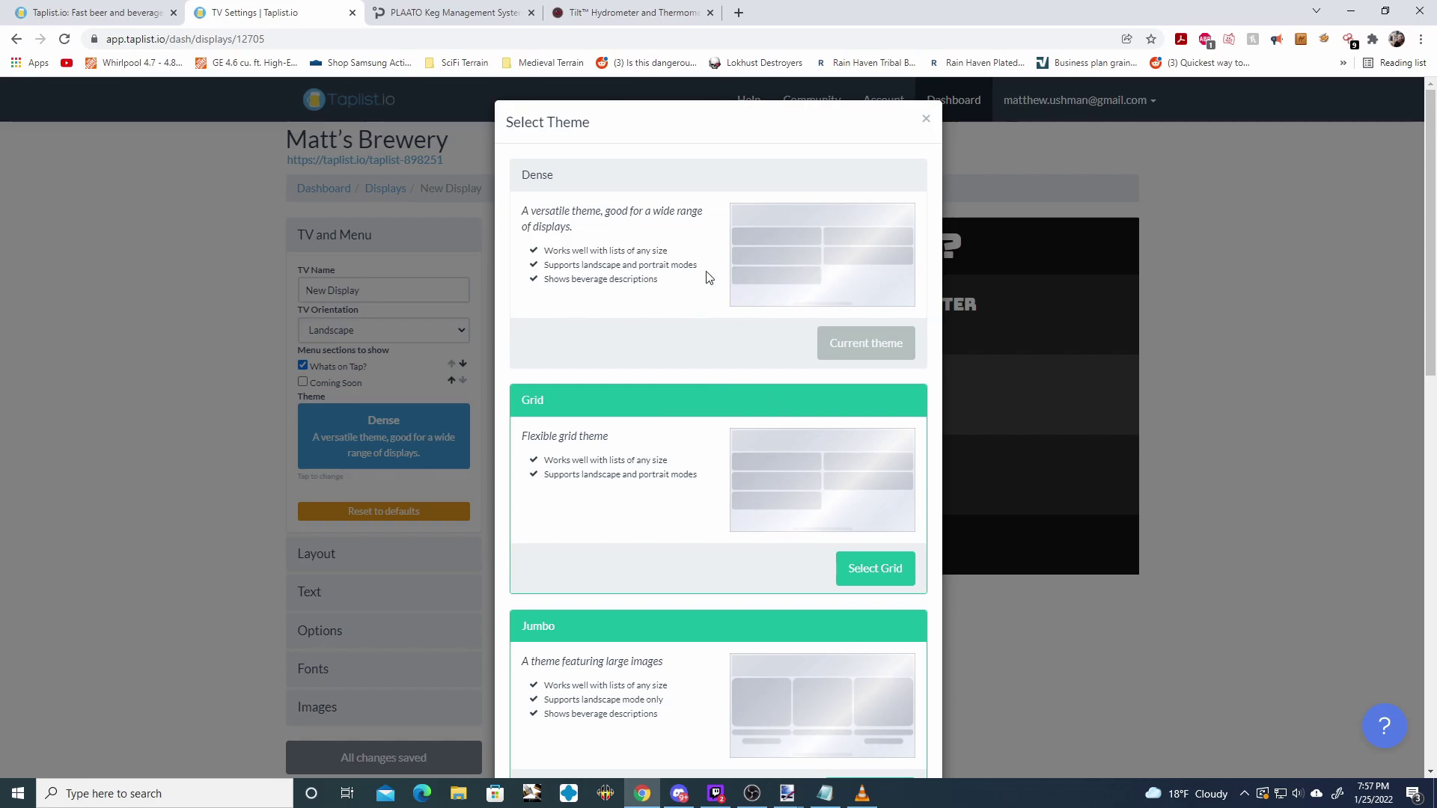
pyautogui.click(926, 118)
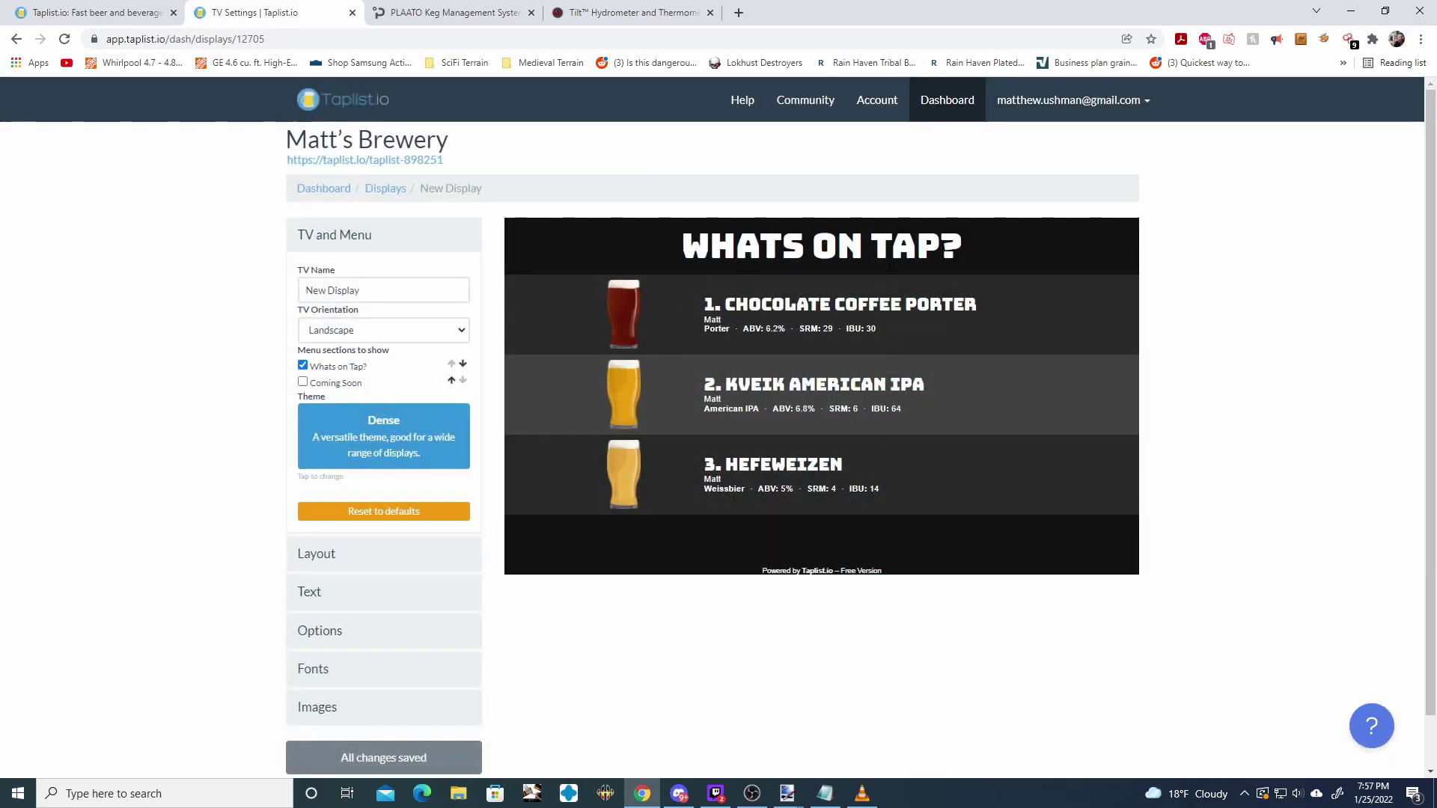
pyautogui.click(400, 425)
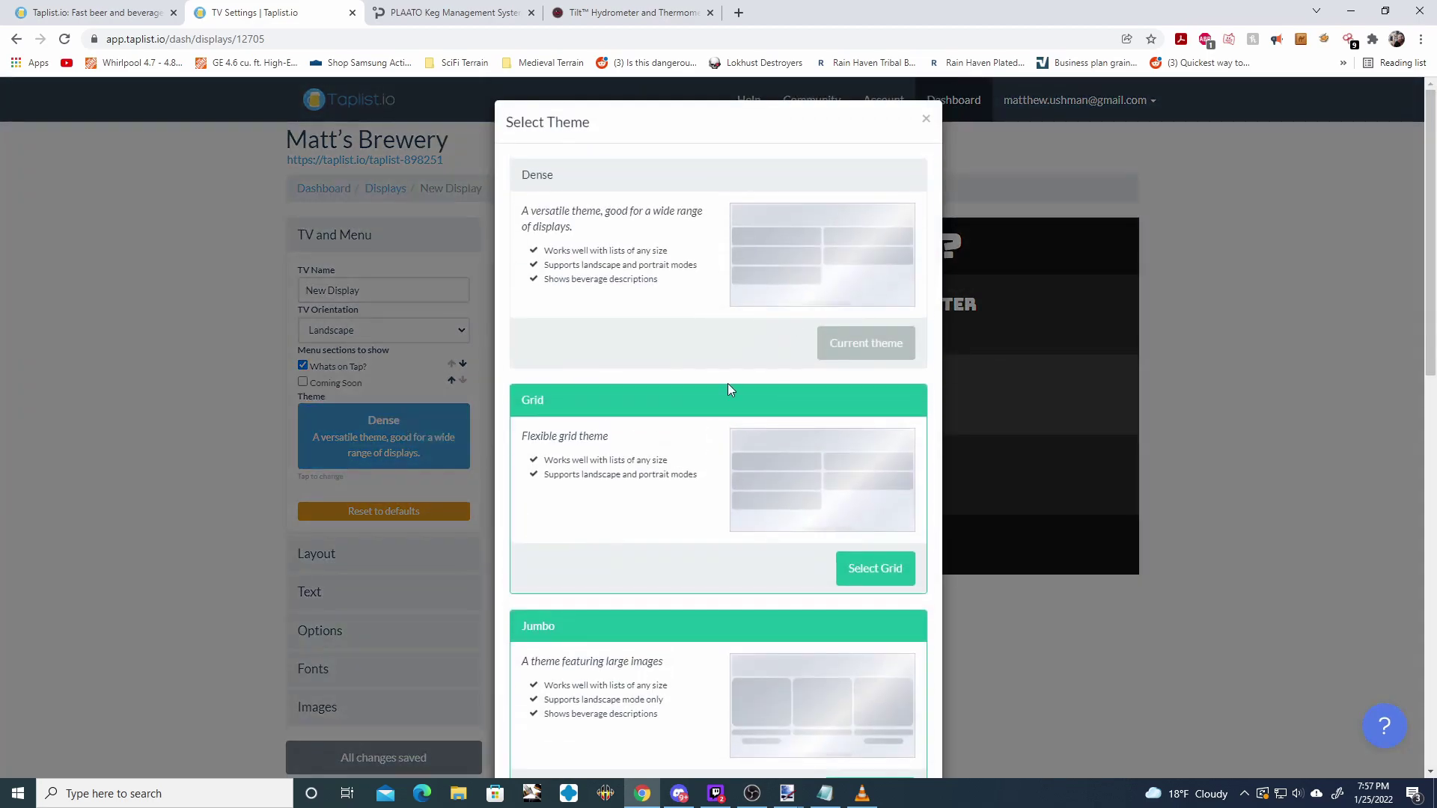
pyautogui.scroll(-1, 712, 373)
pyautogui.scroll(-1, 674, 378)
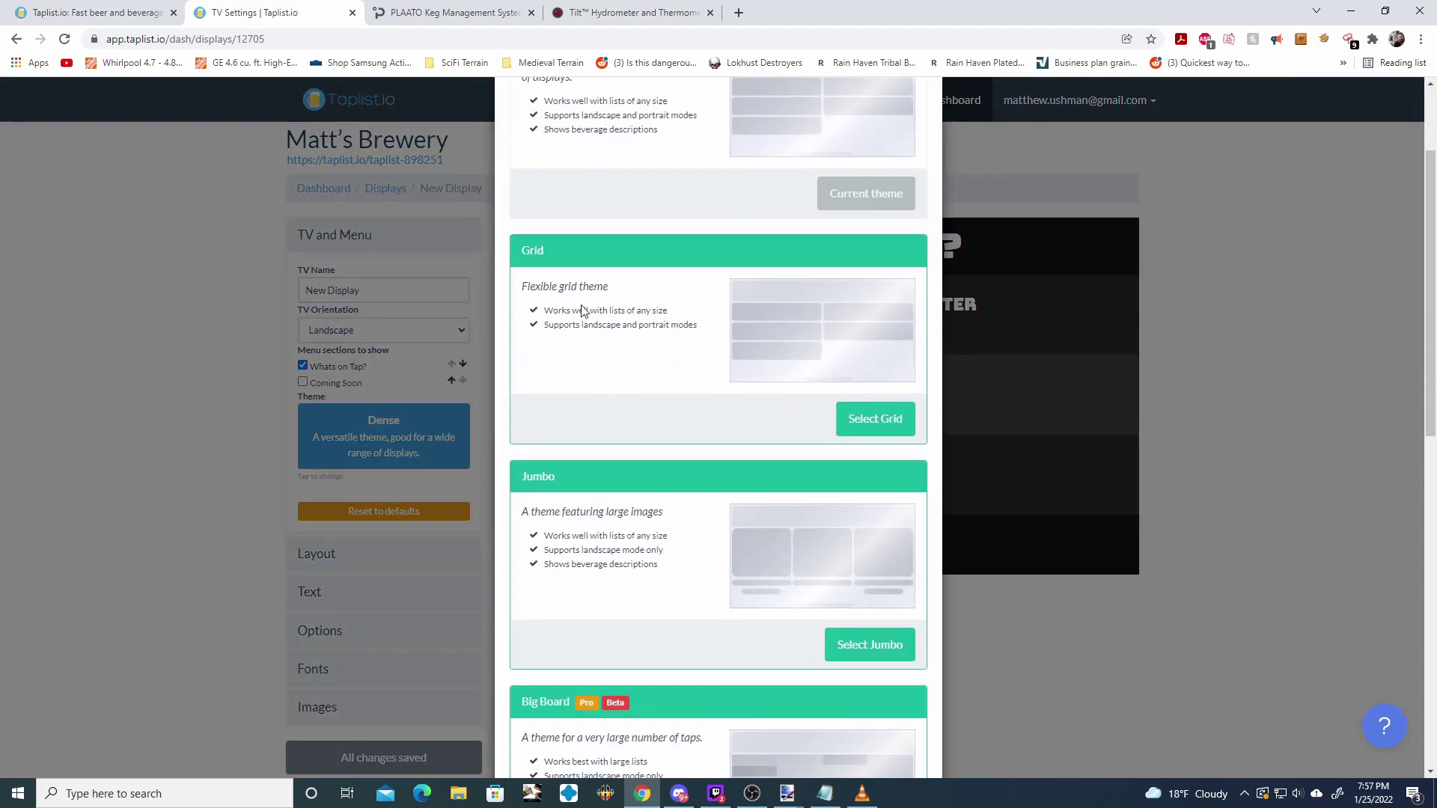
pyautogui.scroll(-2, 568, 389)
pyautogui.scroll(-6, 565, 404)
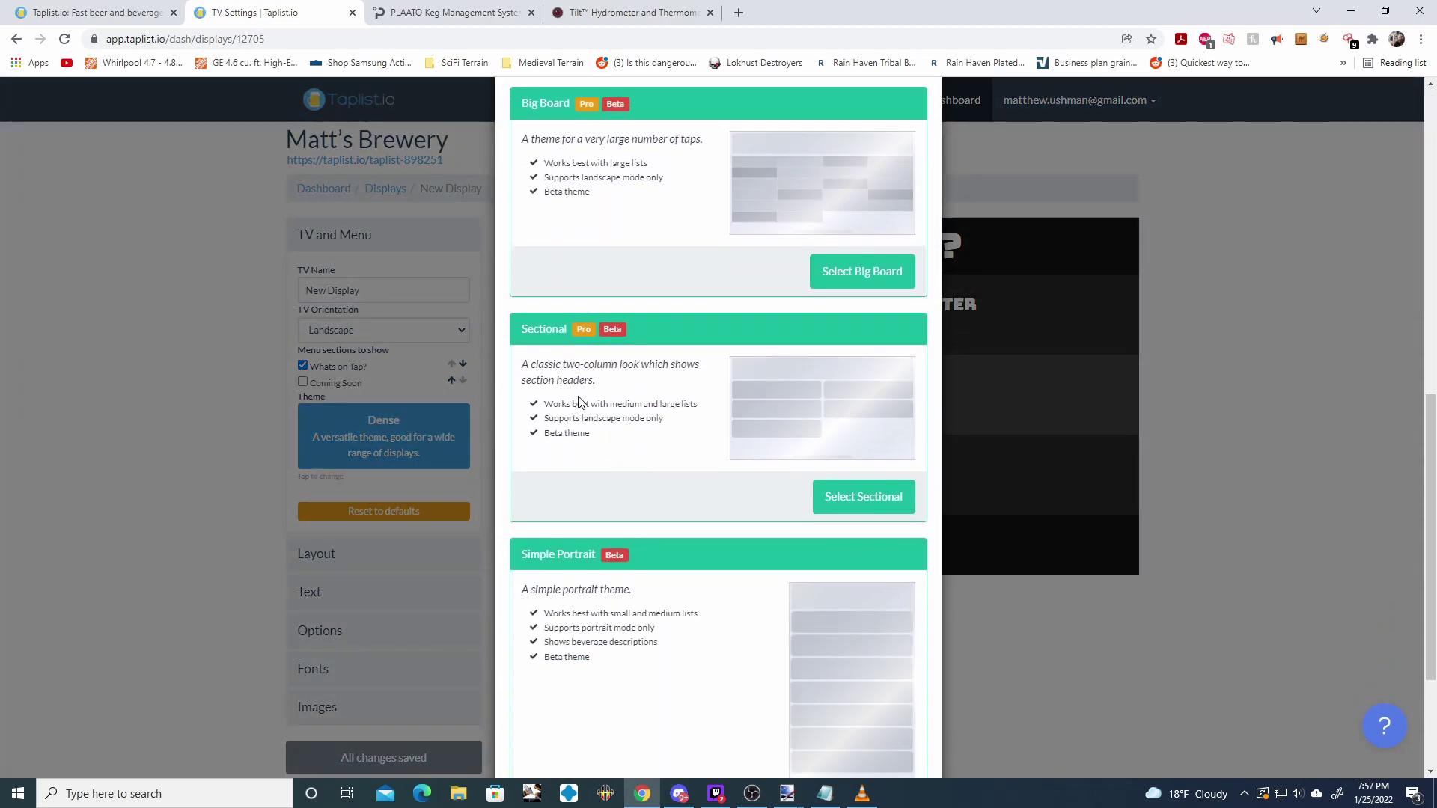
pyautogui.scroll(10, 859, 324)
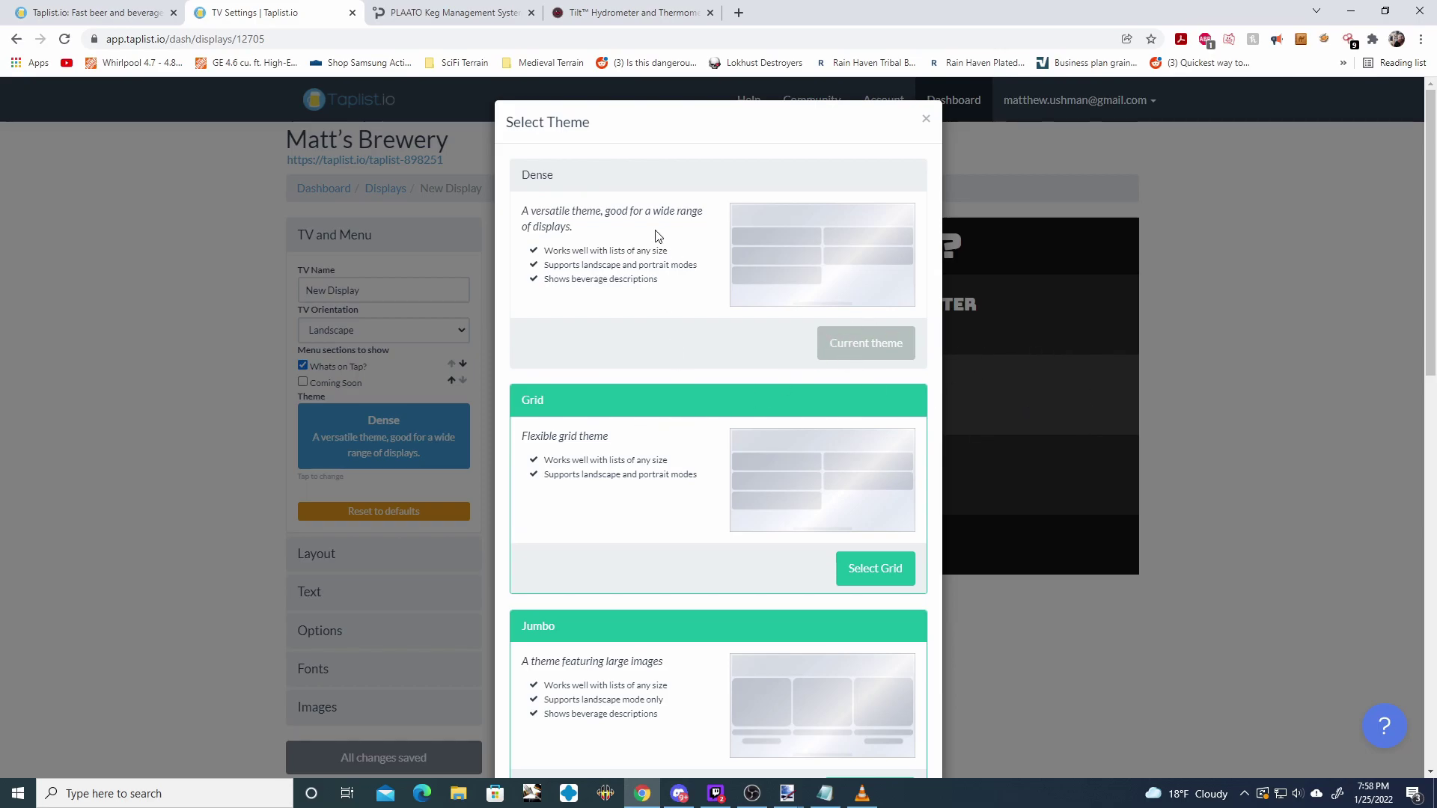
pyautogui.click(926, 119)
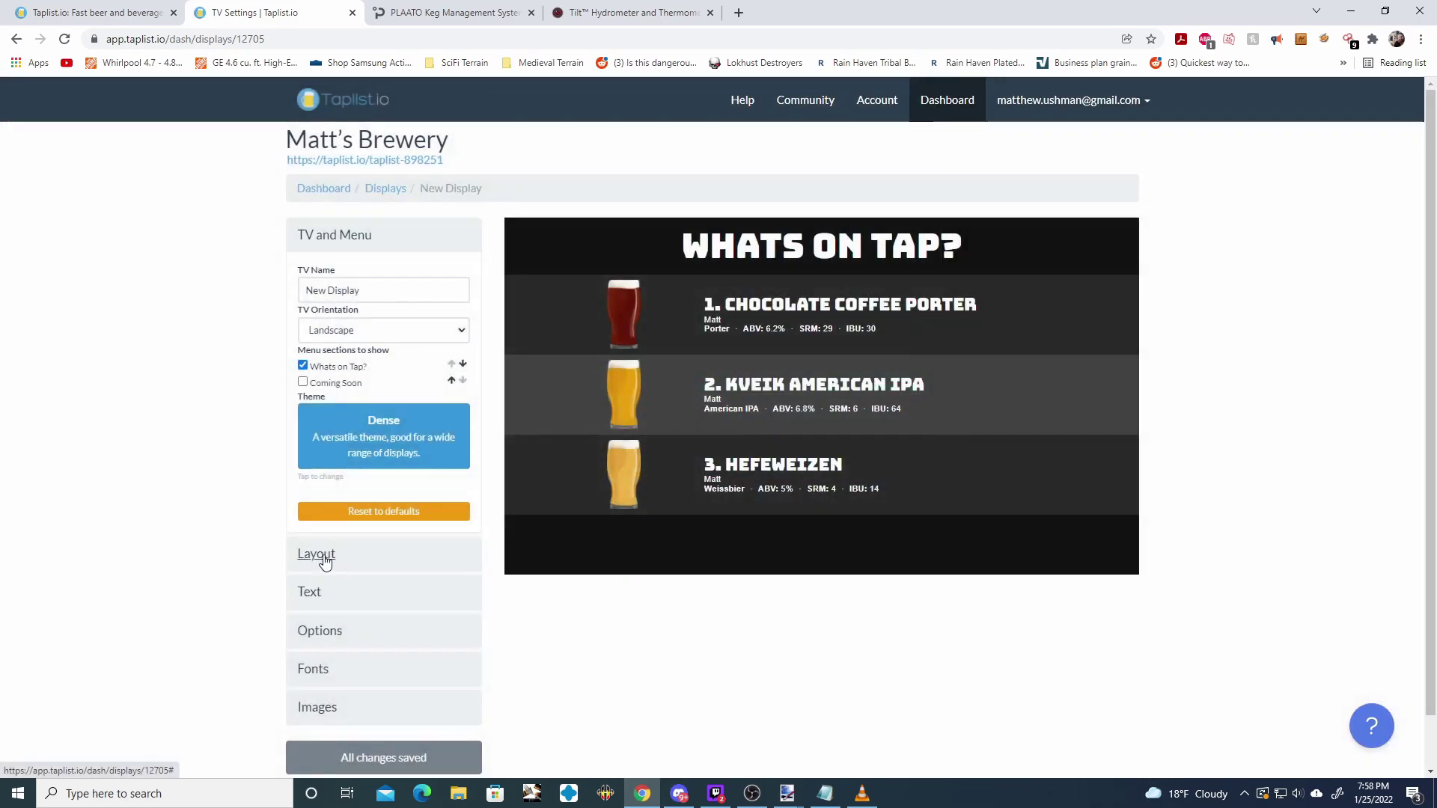
# Review Layout: Default sorting, 1 column, 120% zoom, Auto order, Default transition
pyautogui.click(319, 556)
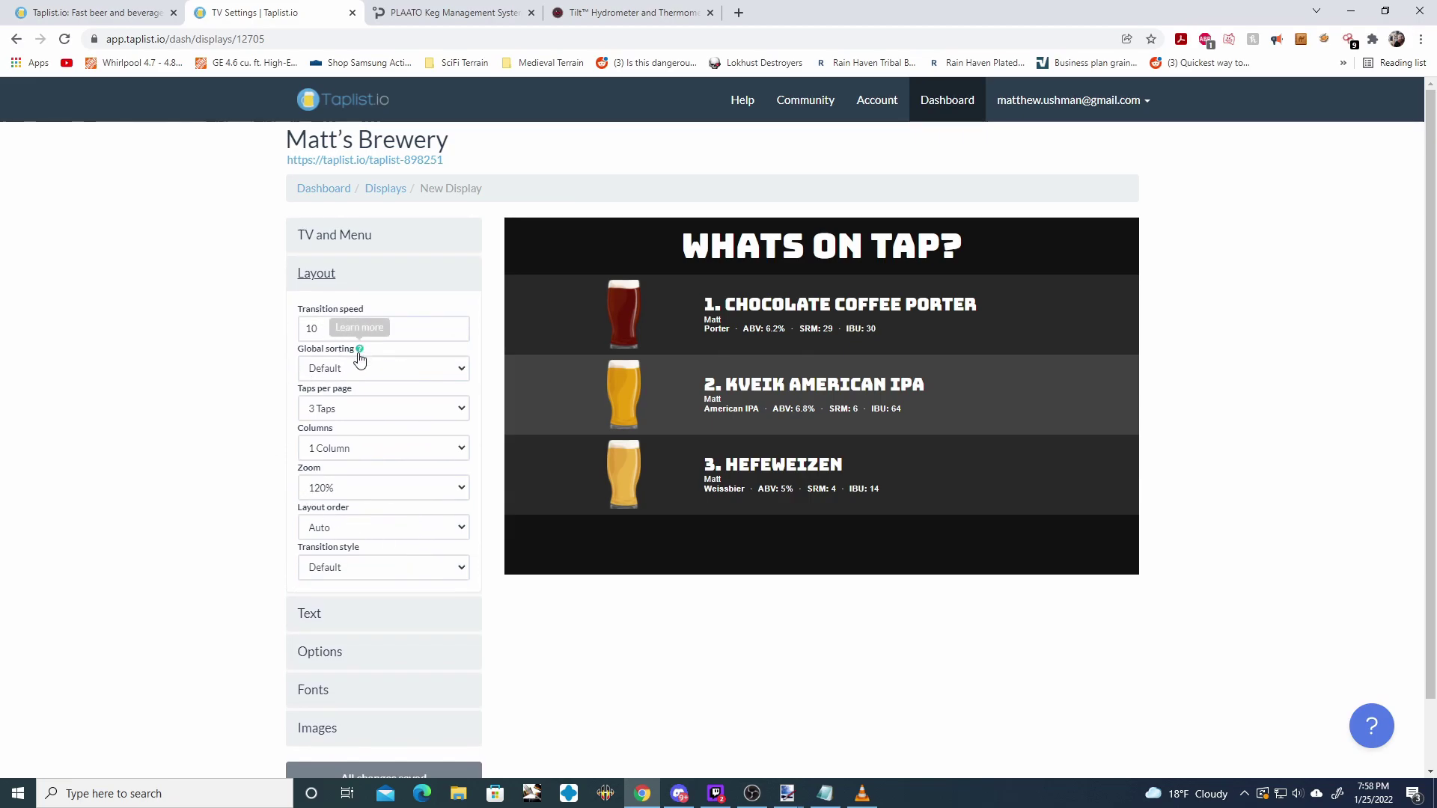
pyautogui.click(353, 374)
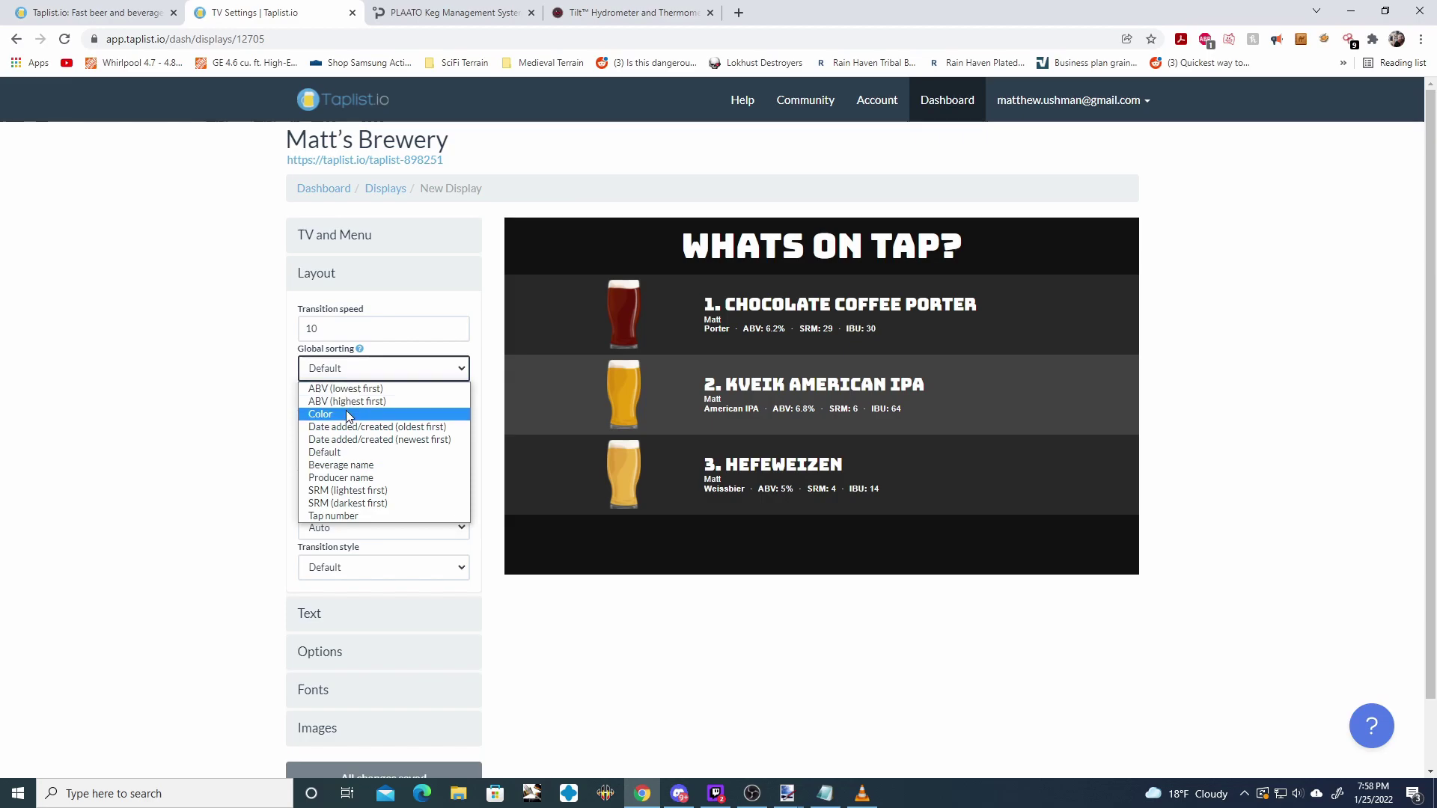
pyautogui.press('Escape')
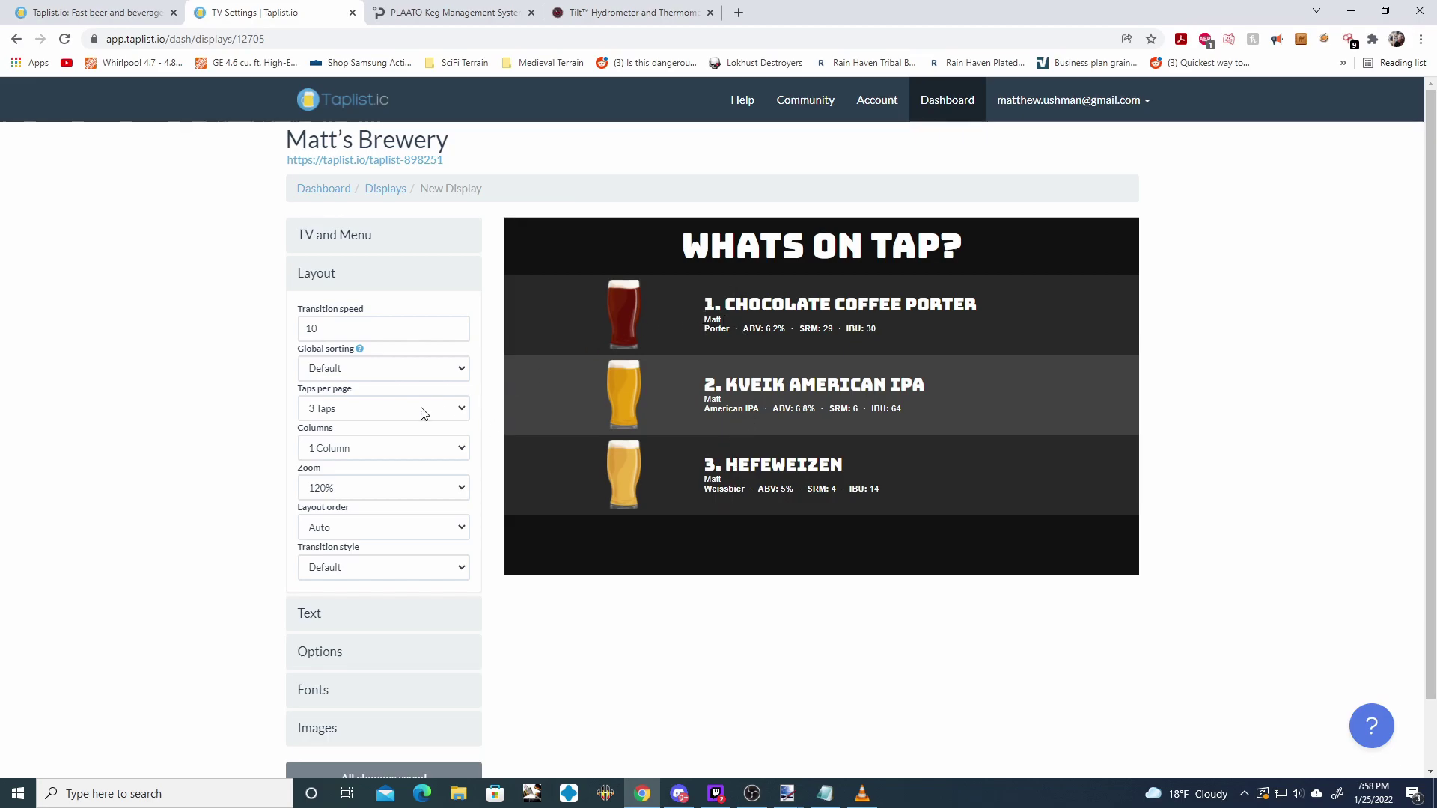
pyautogui.click(362, 452)
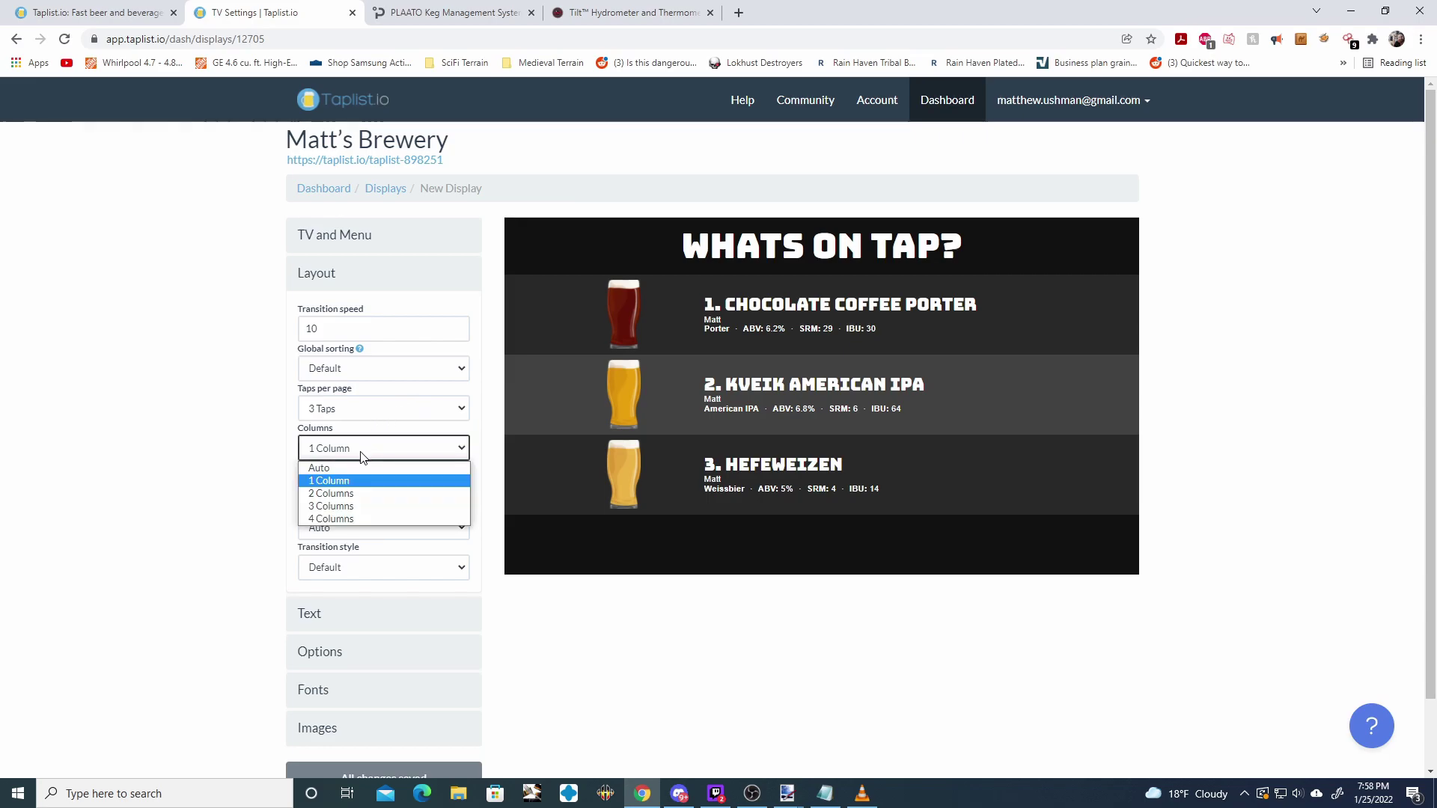
pyautogui.click(226, 446)
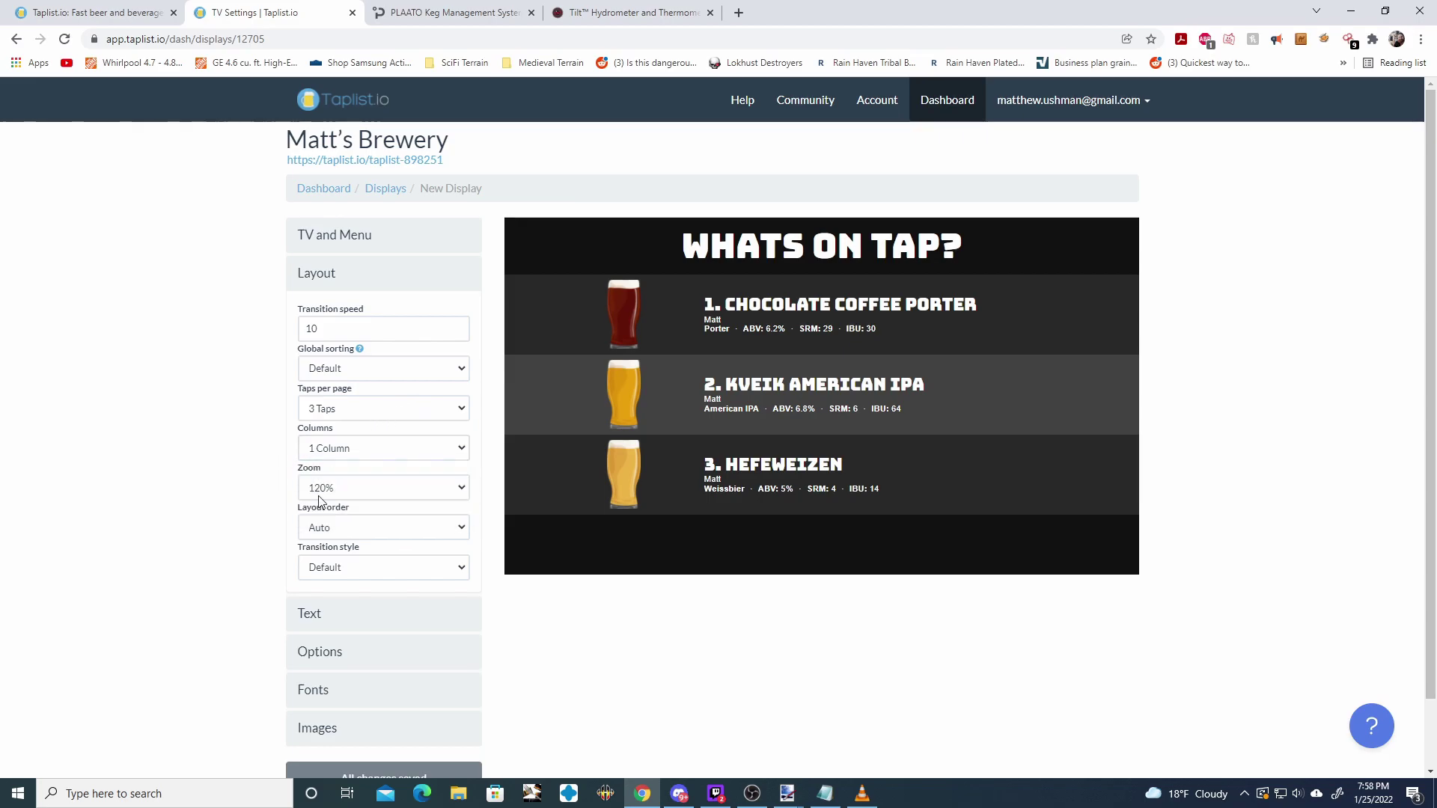
pyautogui.click(370, 494)
pyautogui.click(184, 437)
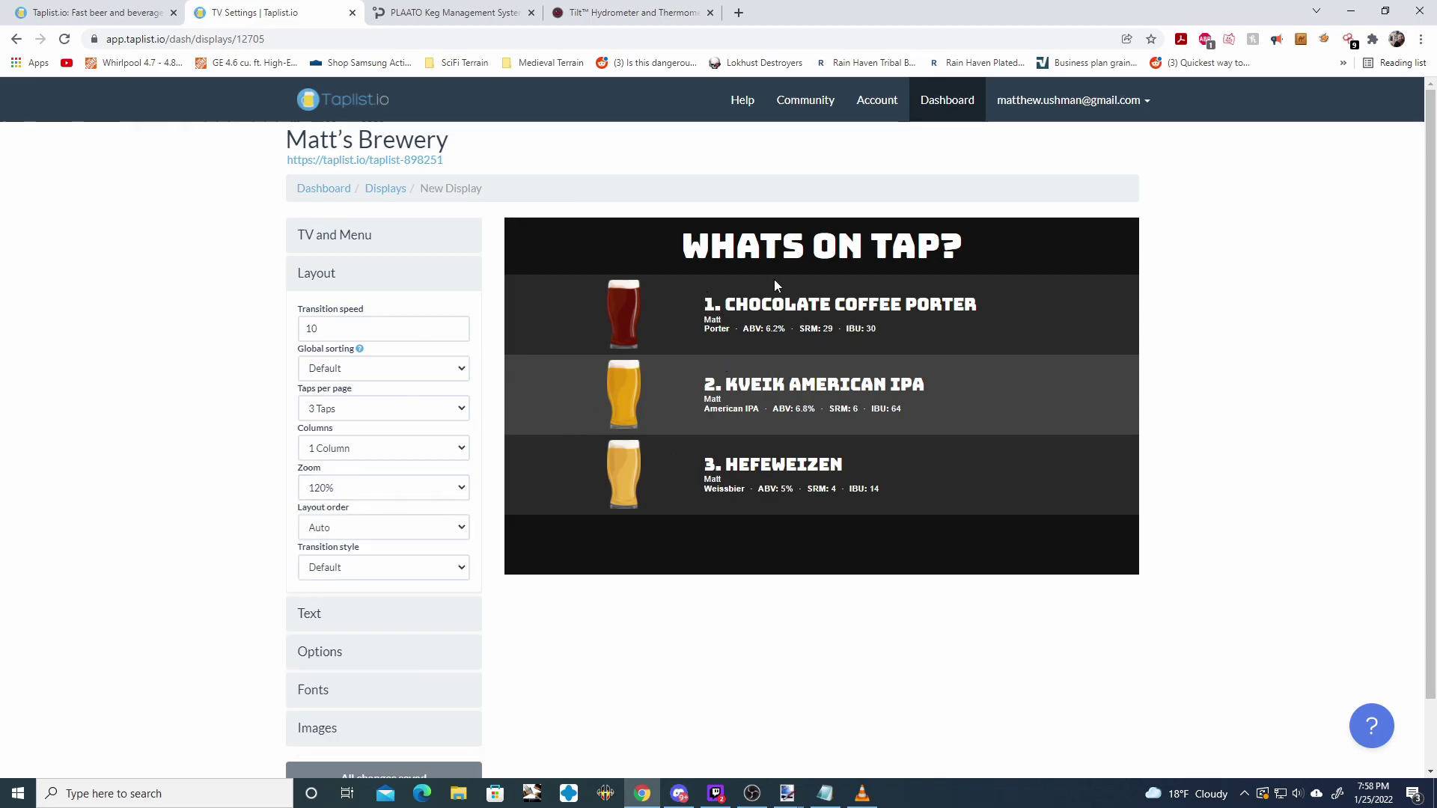
pyautogui.click(347, 533)
pyautogui.click(222, 528)
pyautogui.click(364, 571)
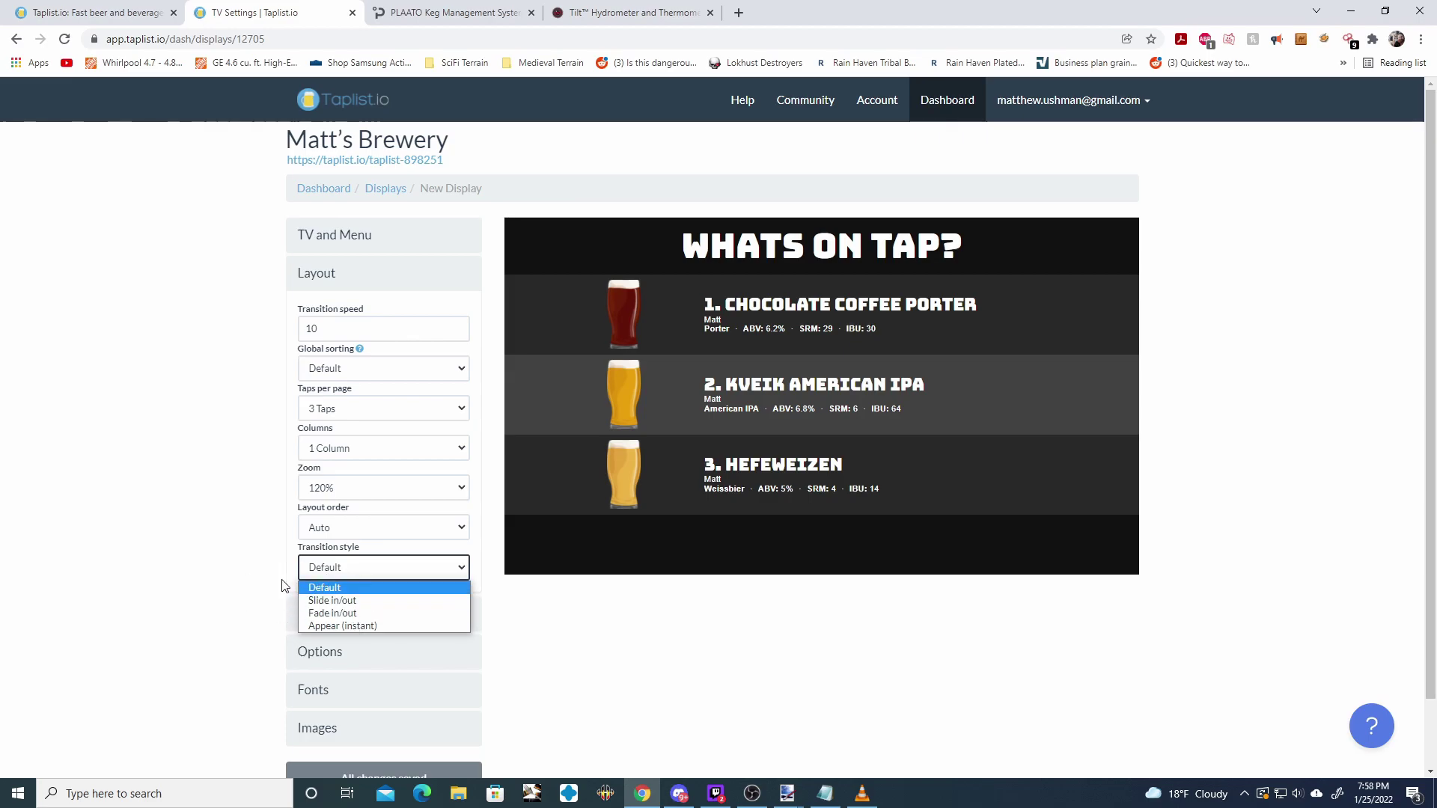
pyautogui.click(206, 561)
# Set Taps per page to 1 Tap, then back to 3 Taps
pyautogui.click(357, 410)
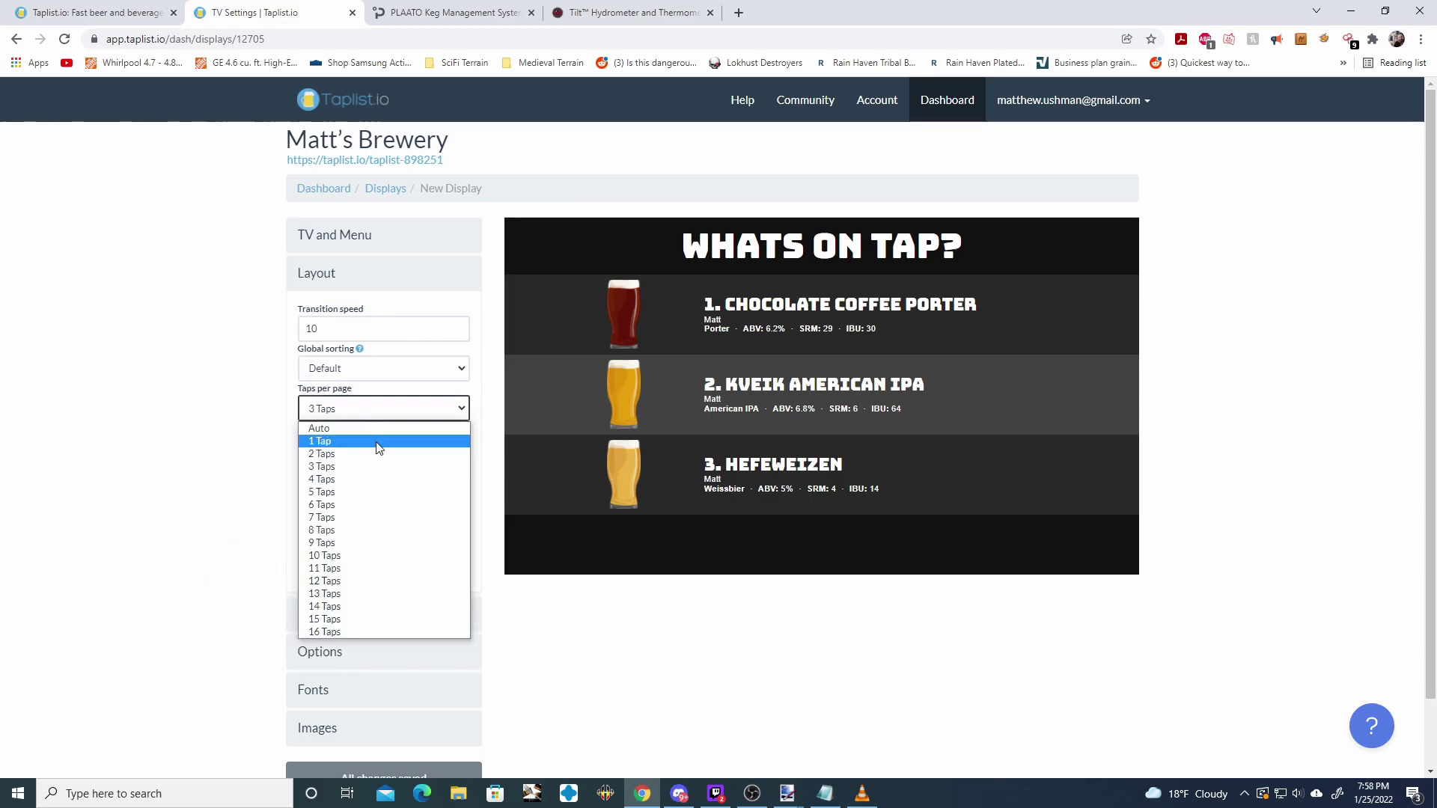
pyautogui.click(346, 443)
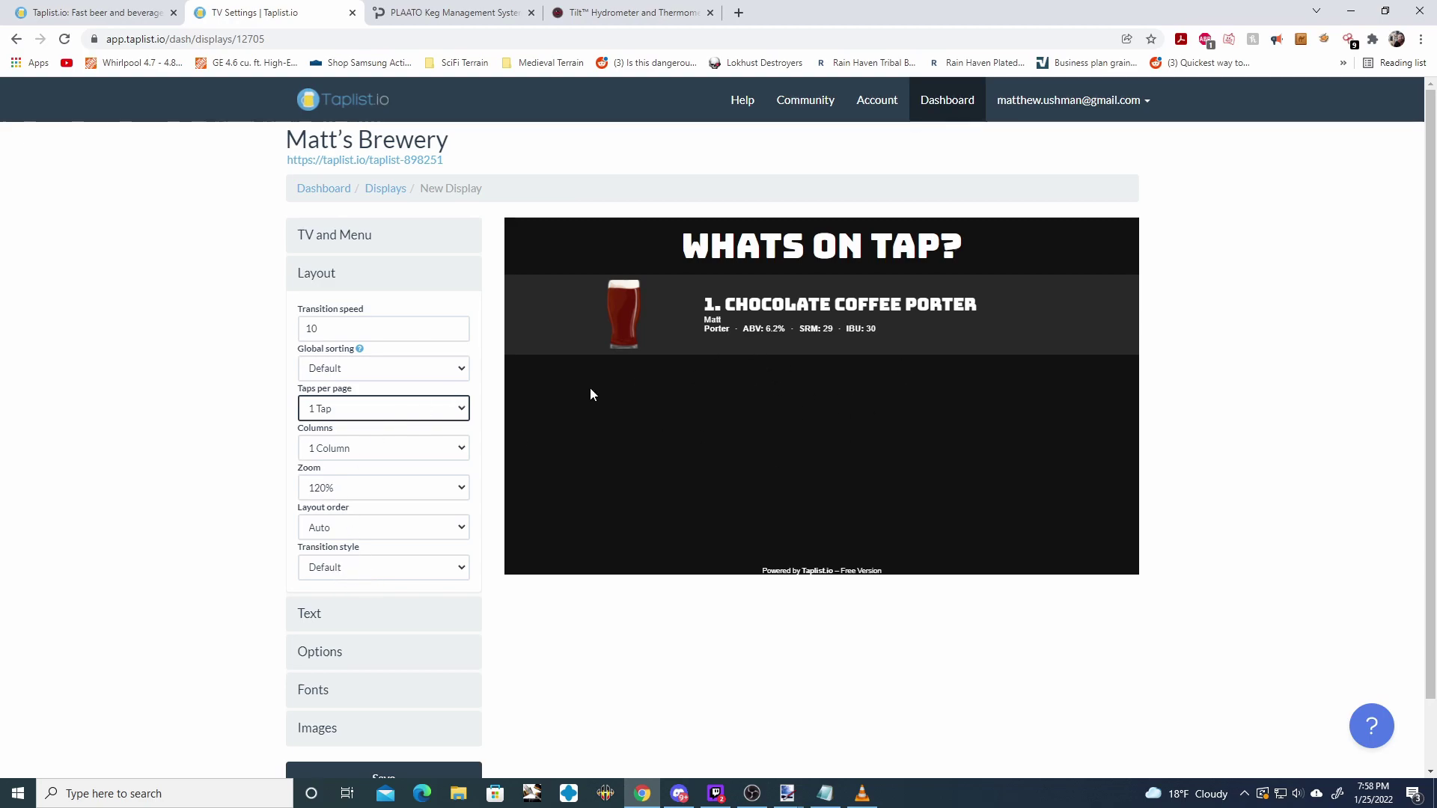
pyautogui.click(375, 414)
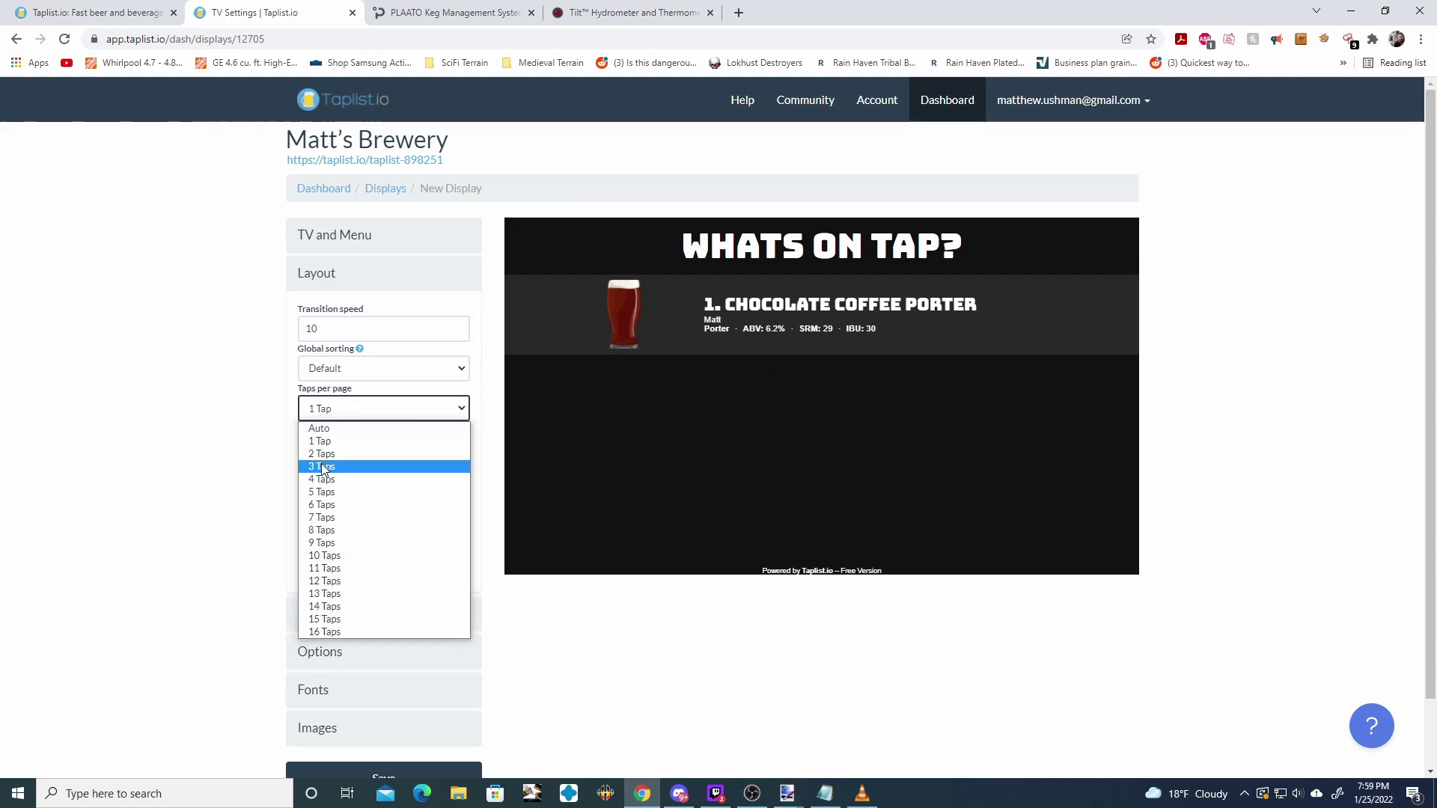
pyautogui.click(329, 461)
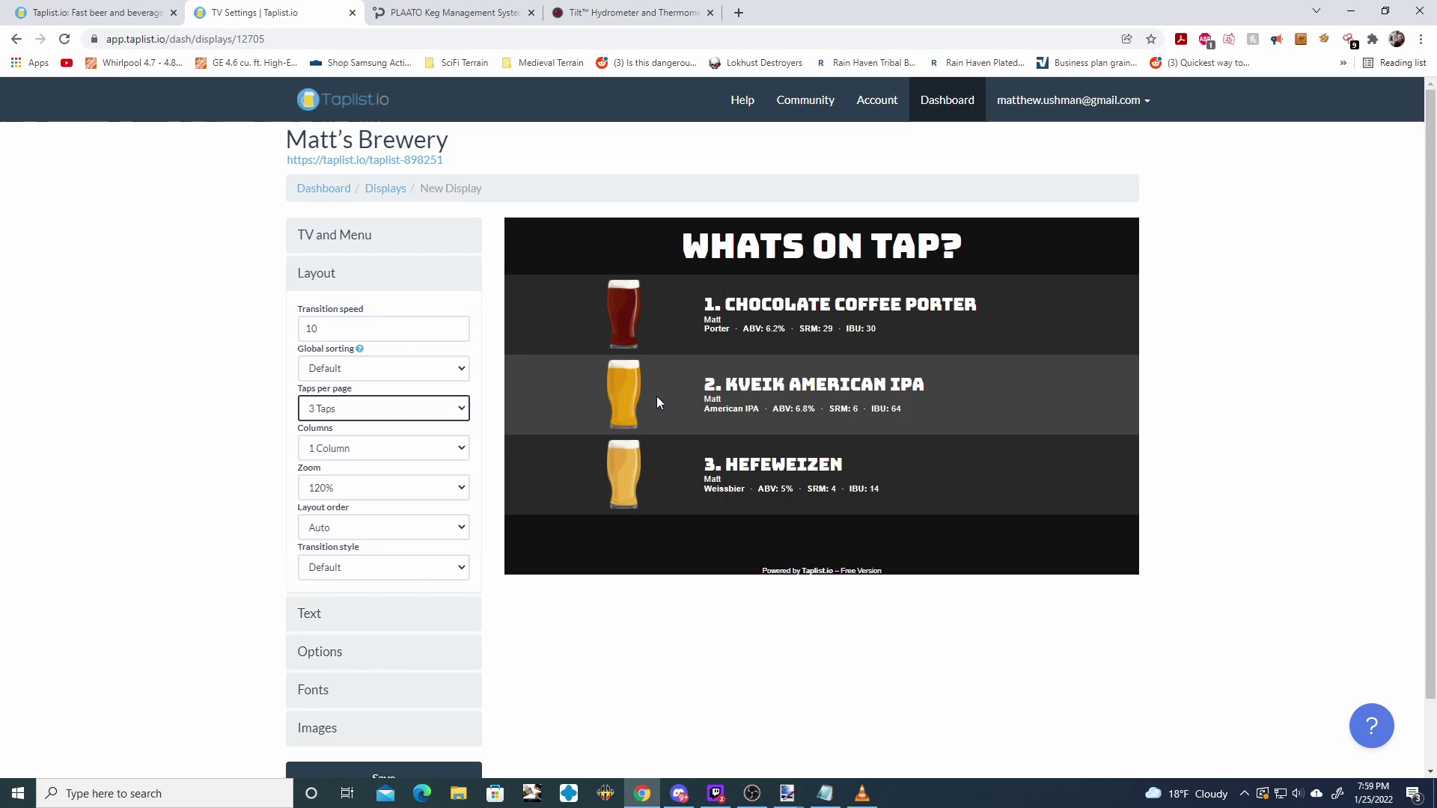
# Select the 'Whats on Tap?' header text, then review the Options checkboxes
pyautogui.click(329, 608)
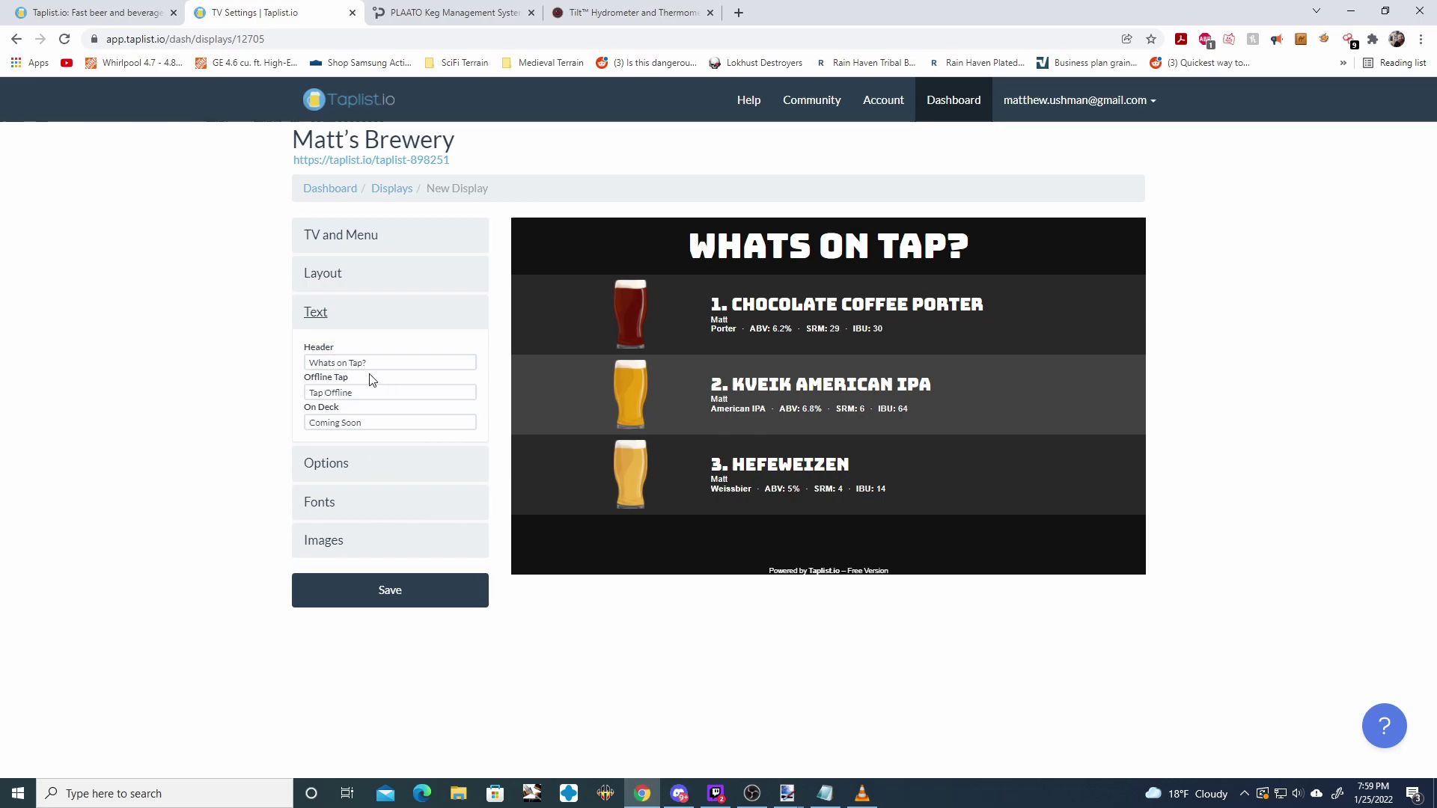
pyautogui.tripleClick(351, 362)
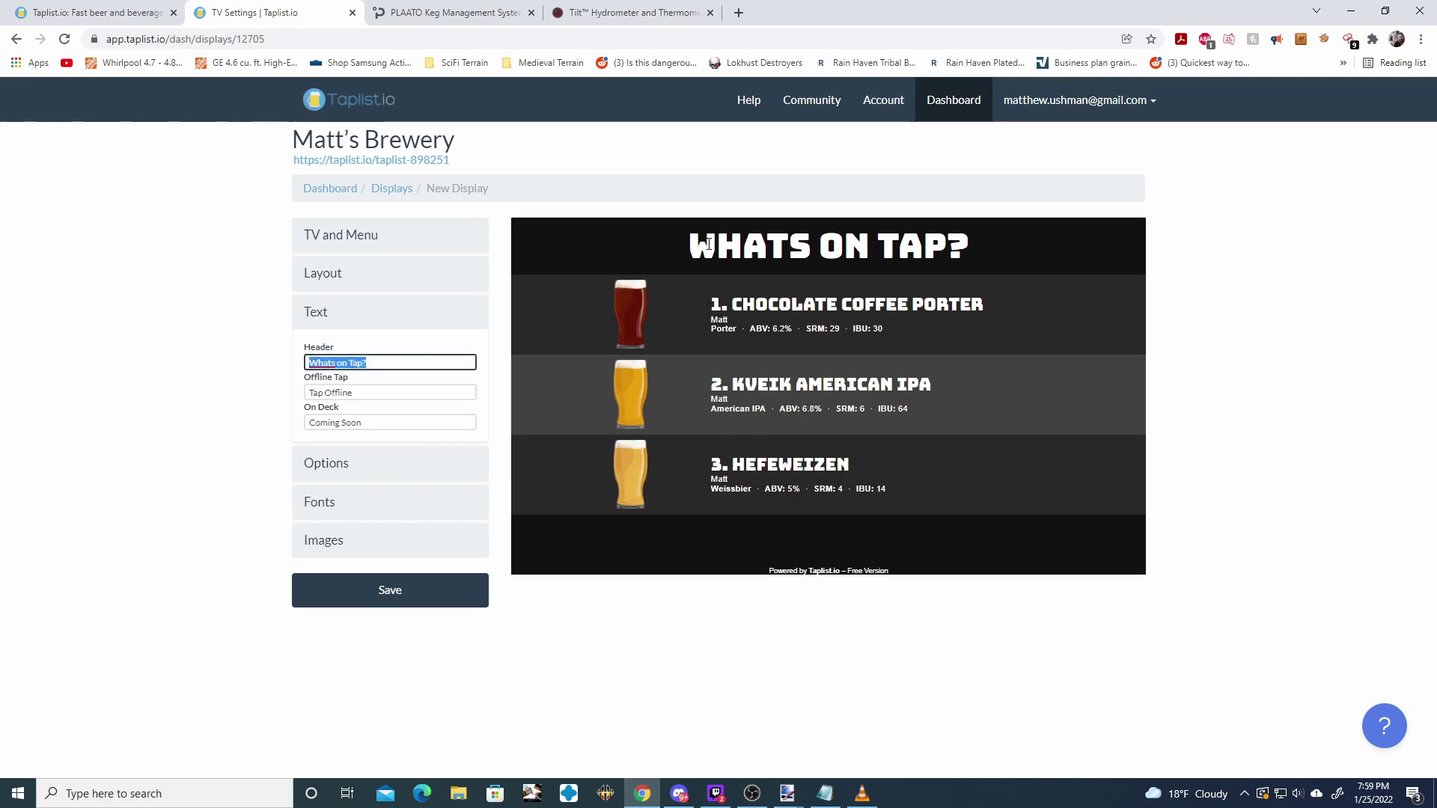
pyautogui.click(326, 464)
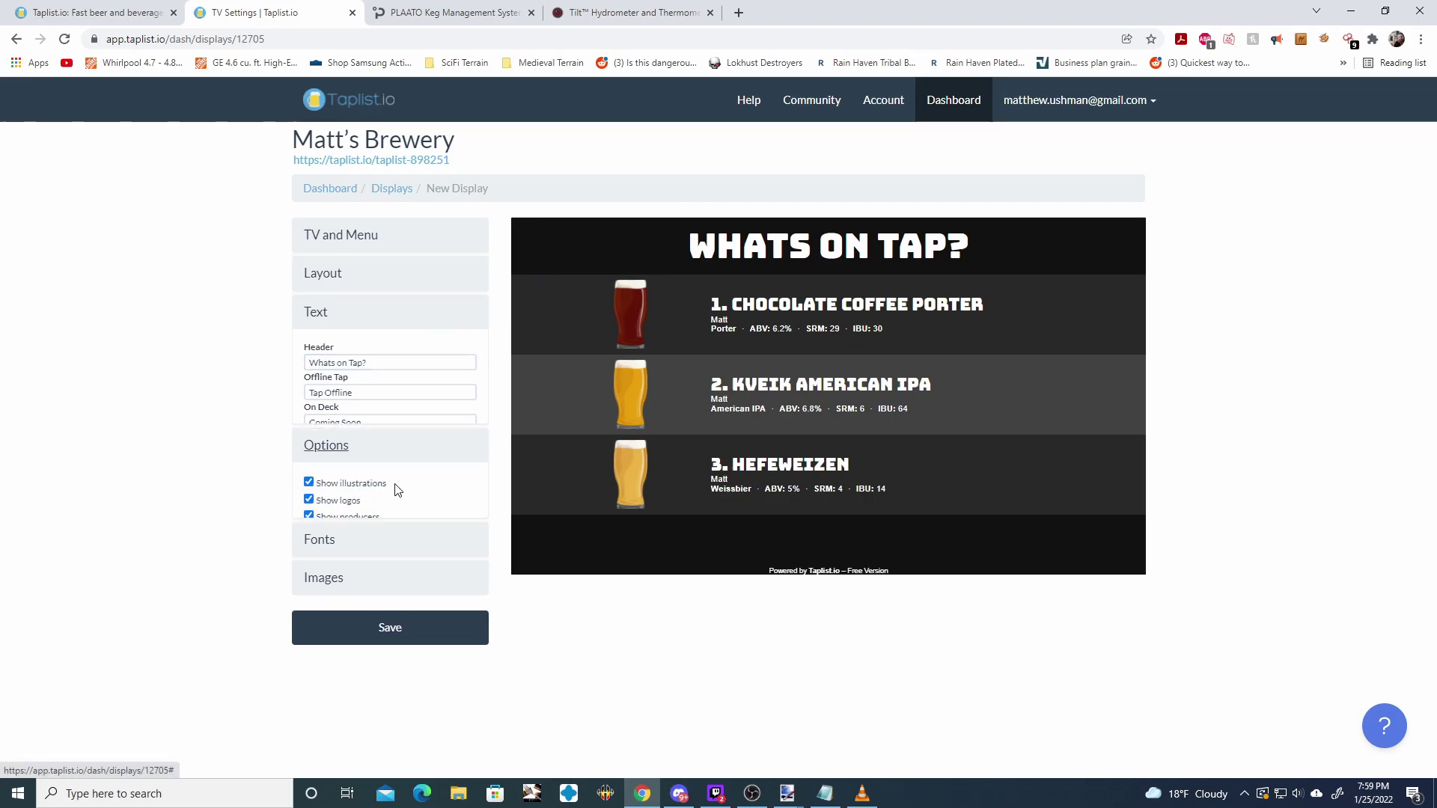
pyautogui.scroll(-1, 367, 391)
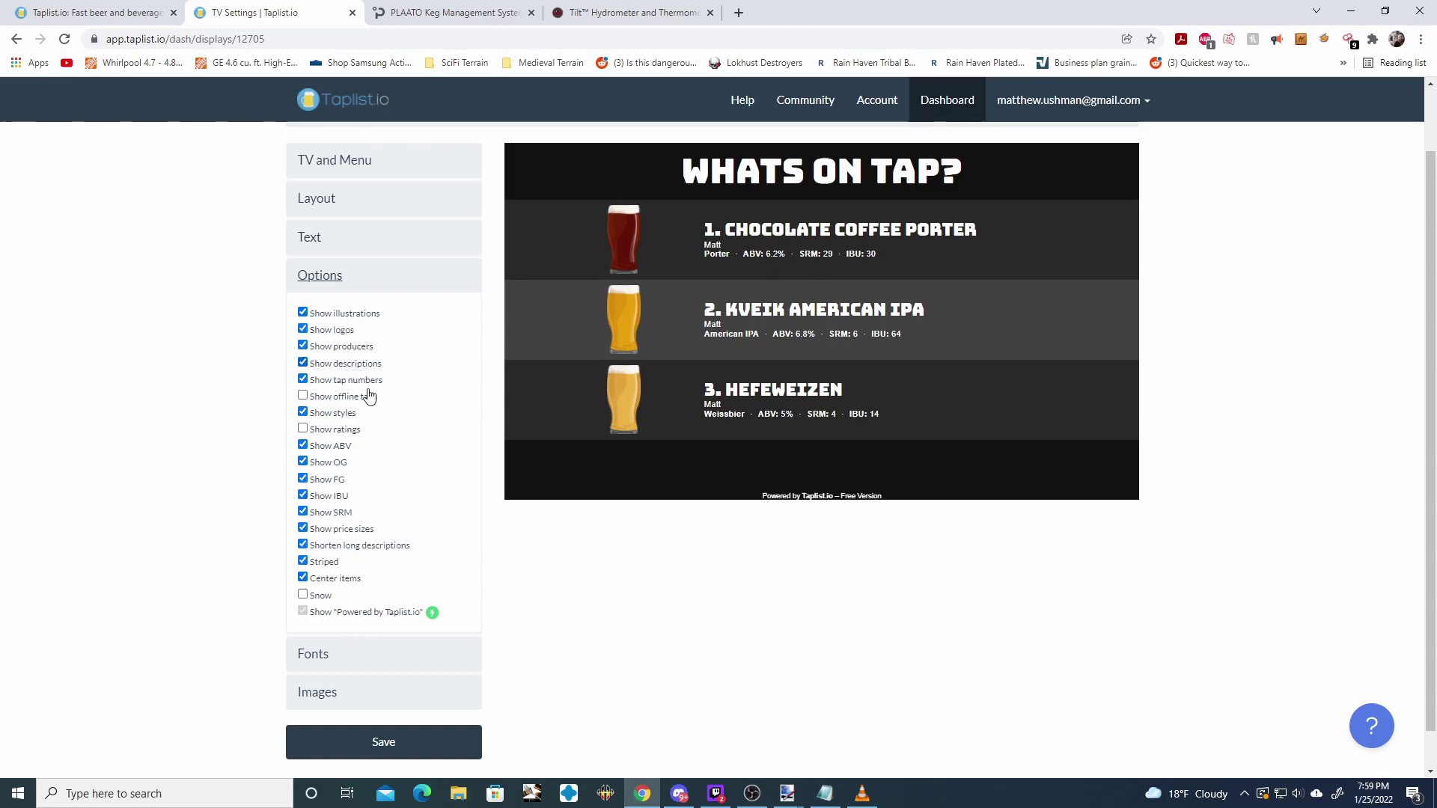
# Browse the primary font list keeping Bungee, then expand the Images section
pyautogui.click(318, 657)
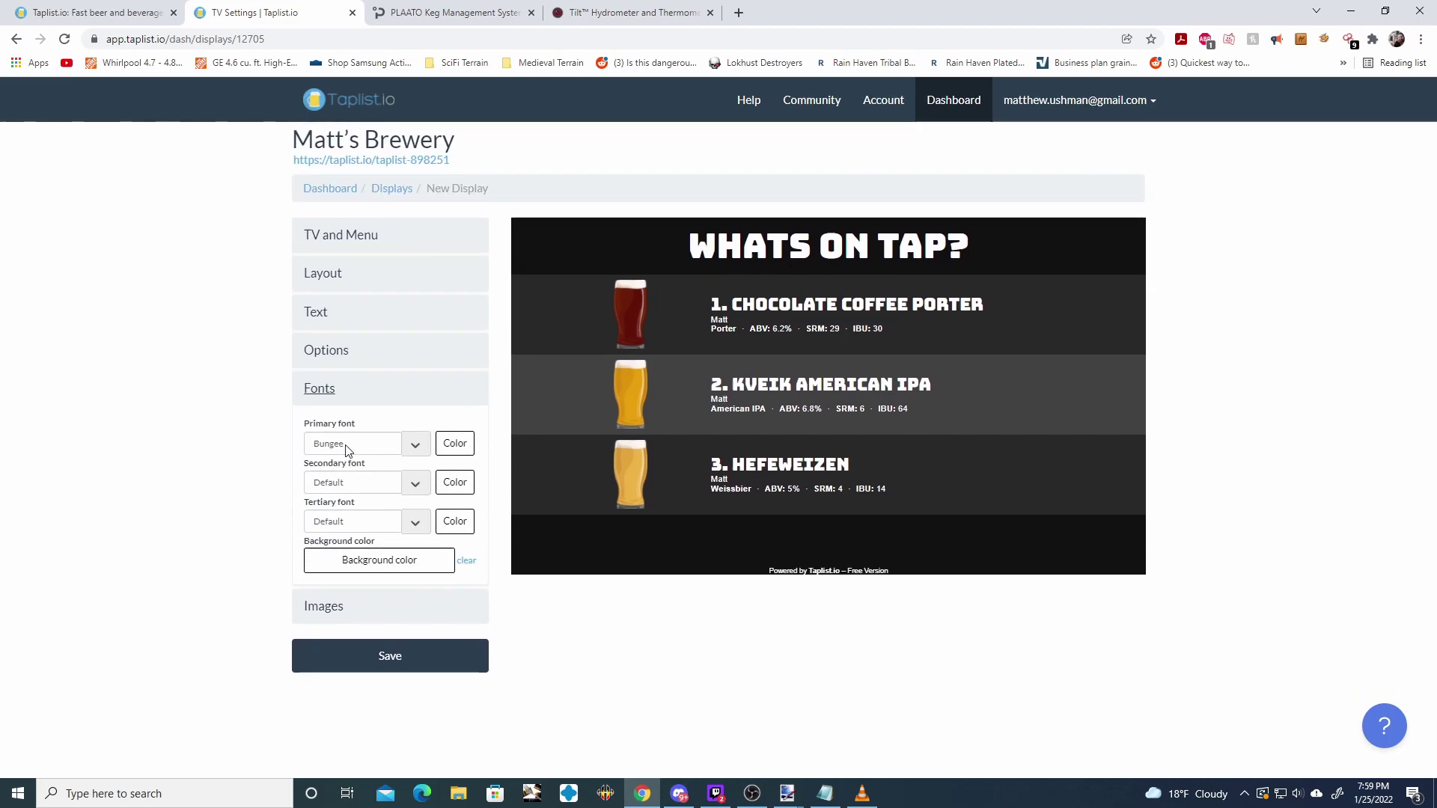
pyautogui.click(415, 449)
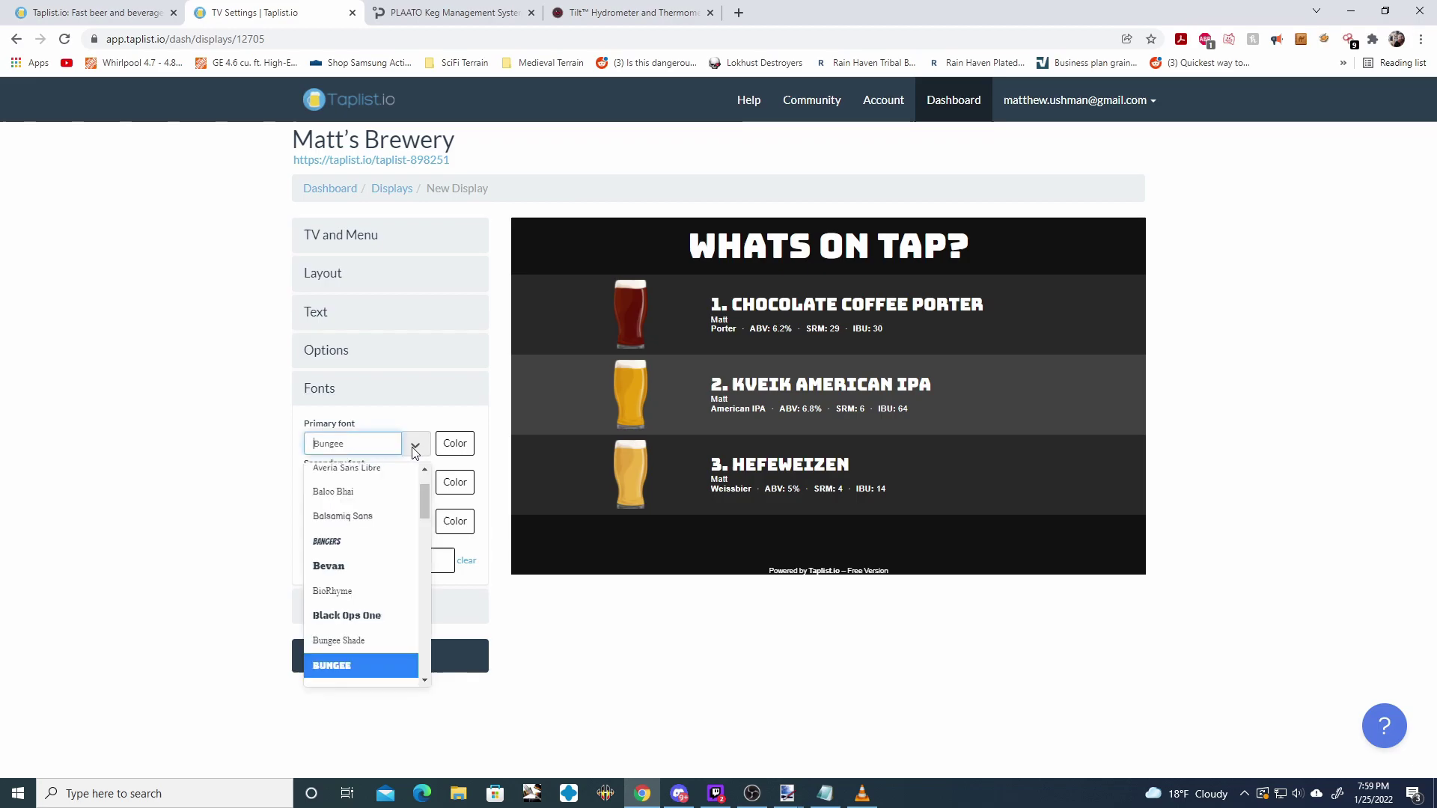
pyautogui.moveTo(427, 520); pyautogui.dragTo(424, 475)
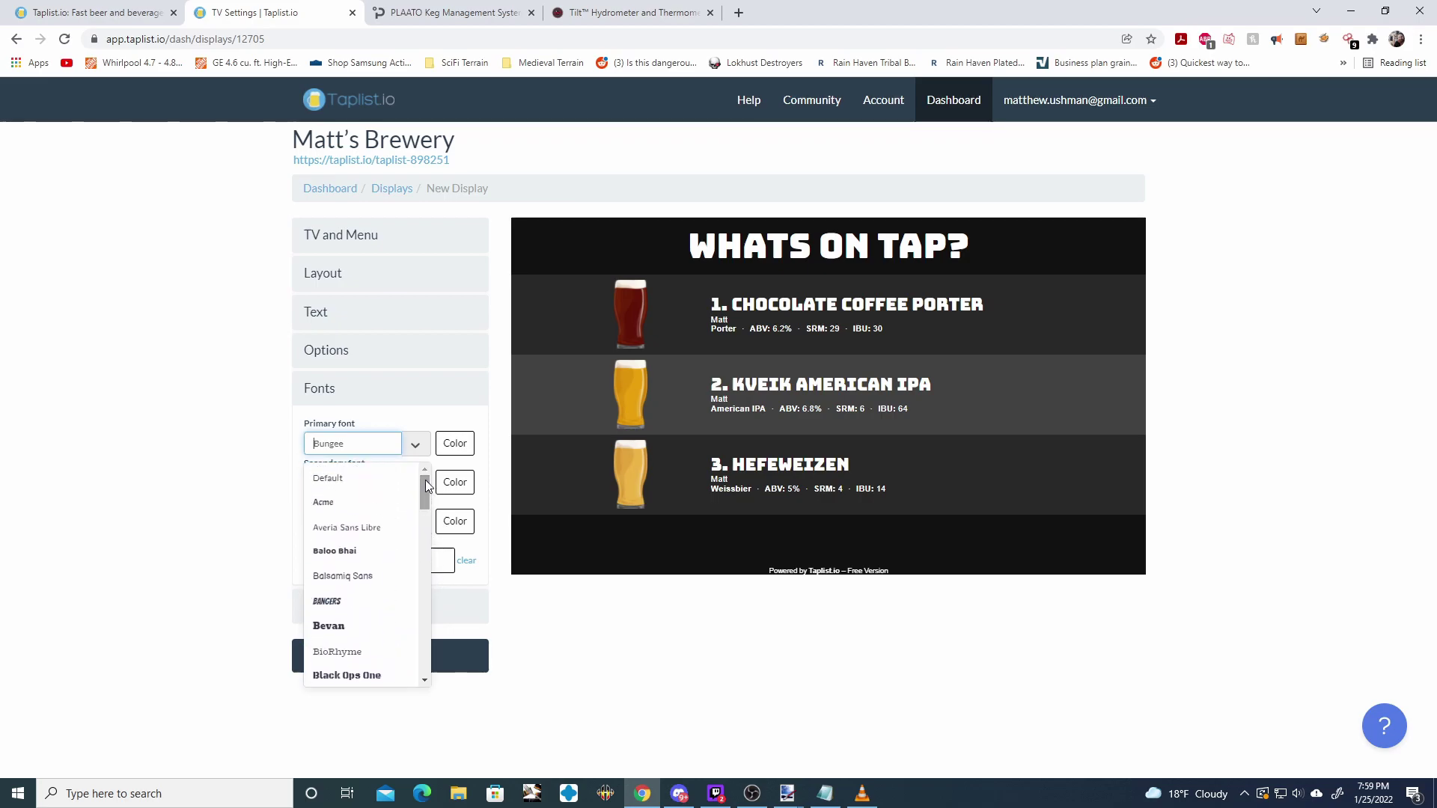
pyautogui.click(360, 449)
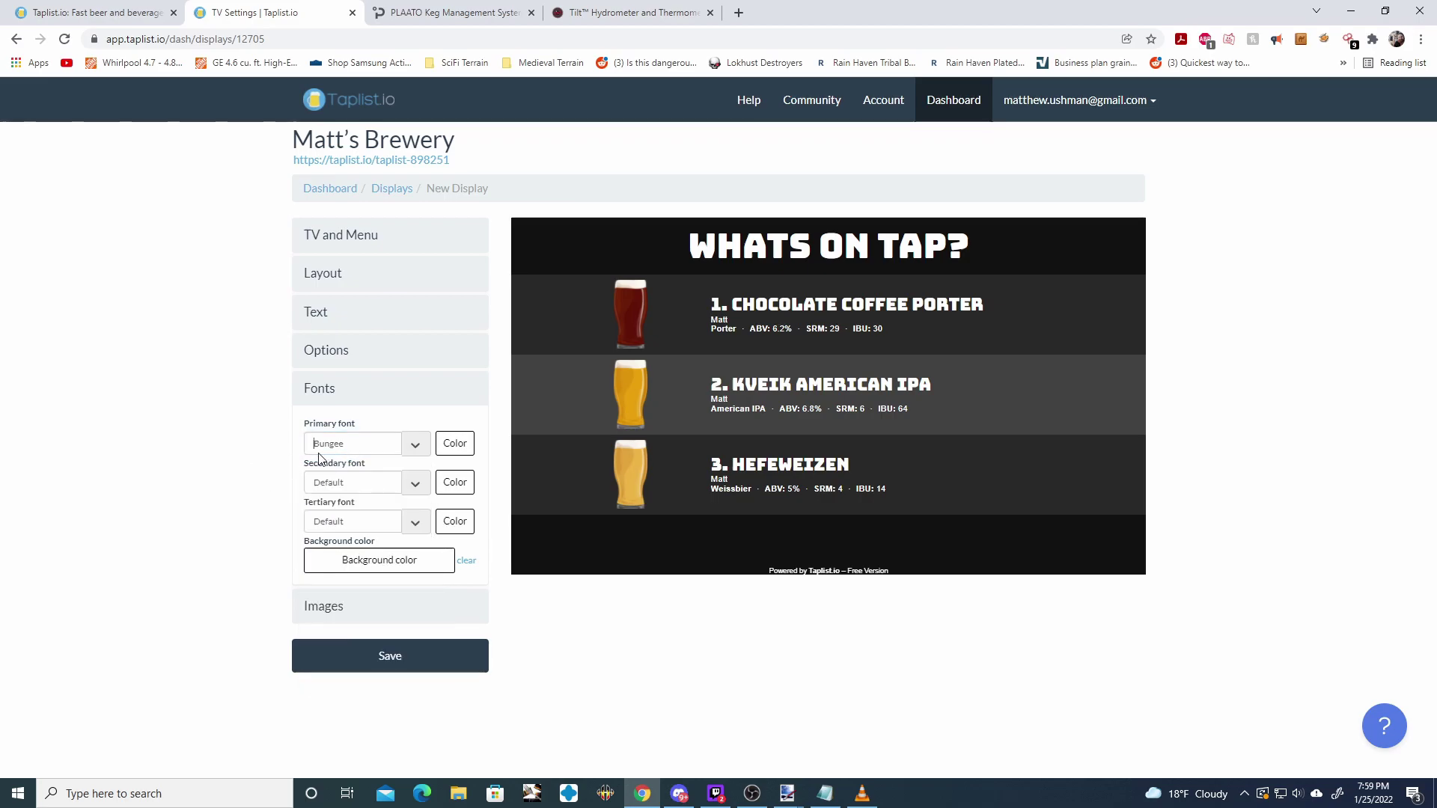
pyautogui.click(324, 605)
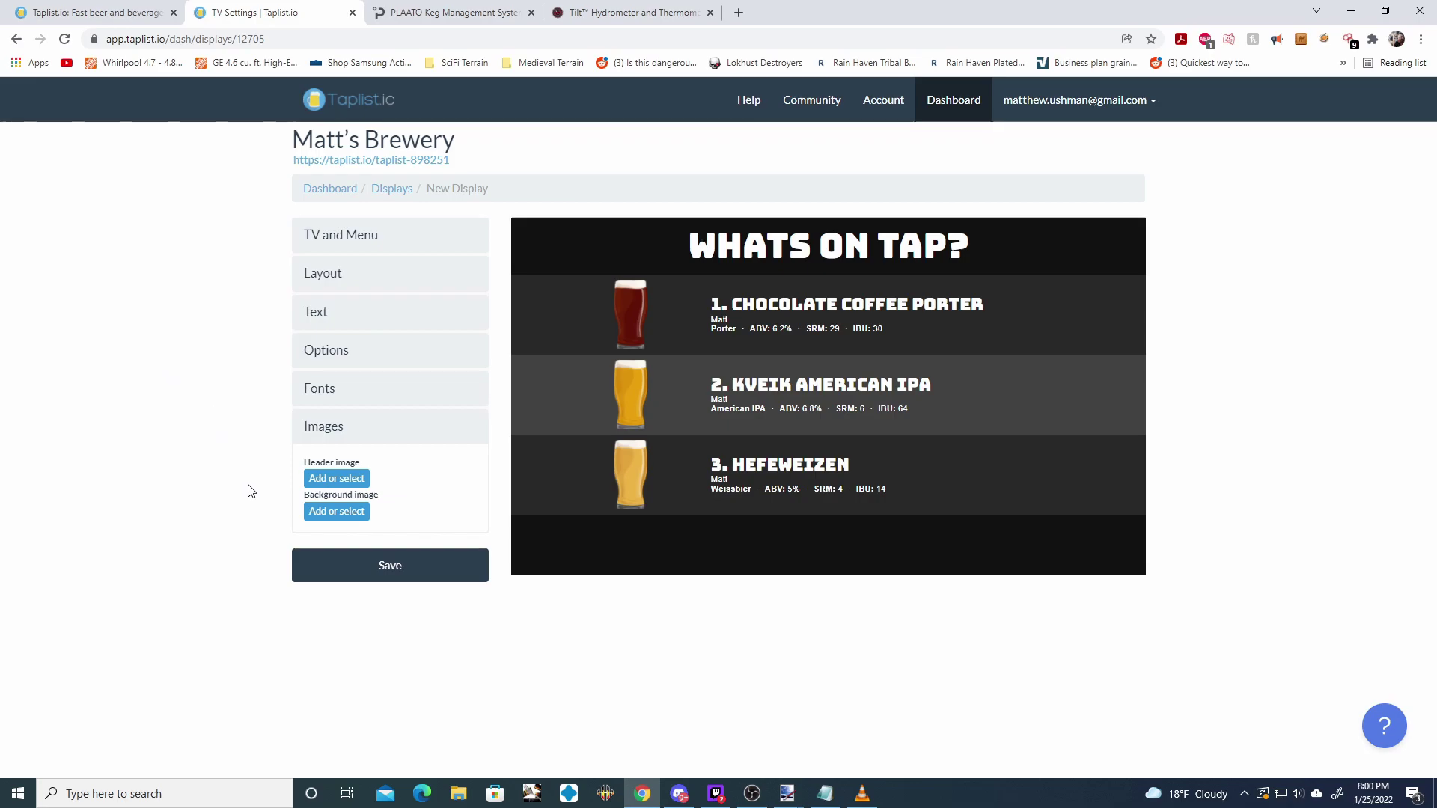
# Reopen TV and Menu settings to confirm Landscape orientation and the Dense theme
pyautogui.click(345, 236)
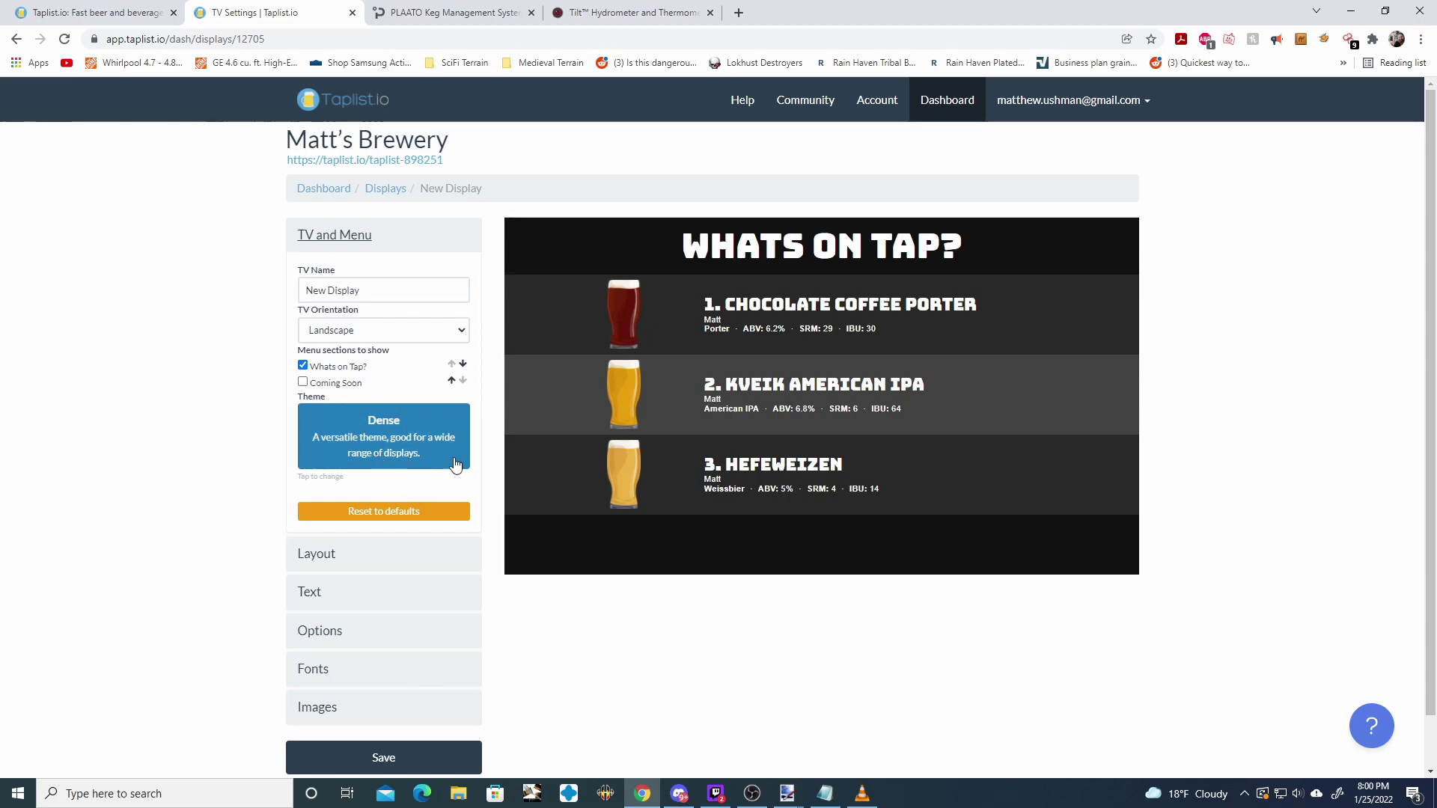
pyautogui.scroll(-1, 388, 516)
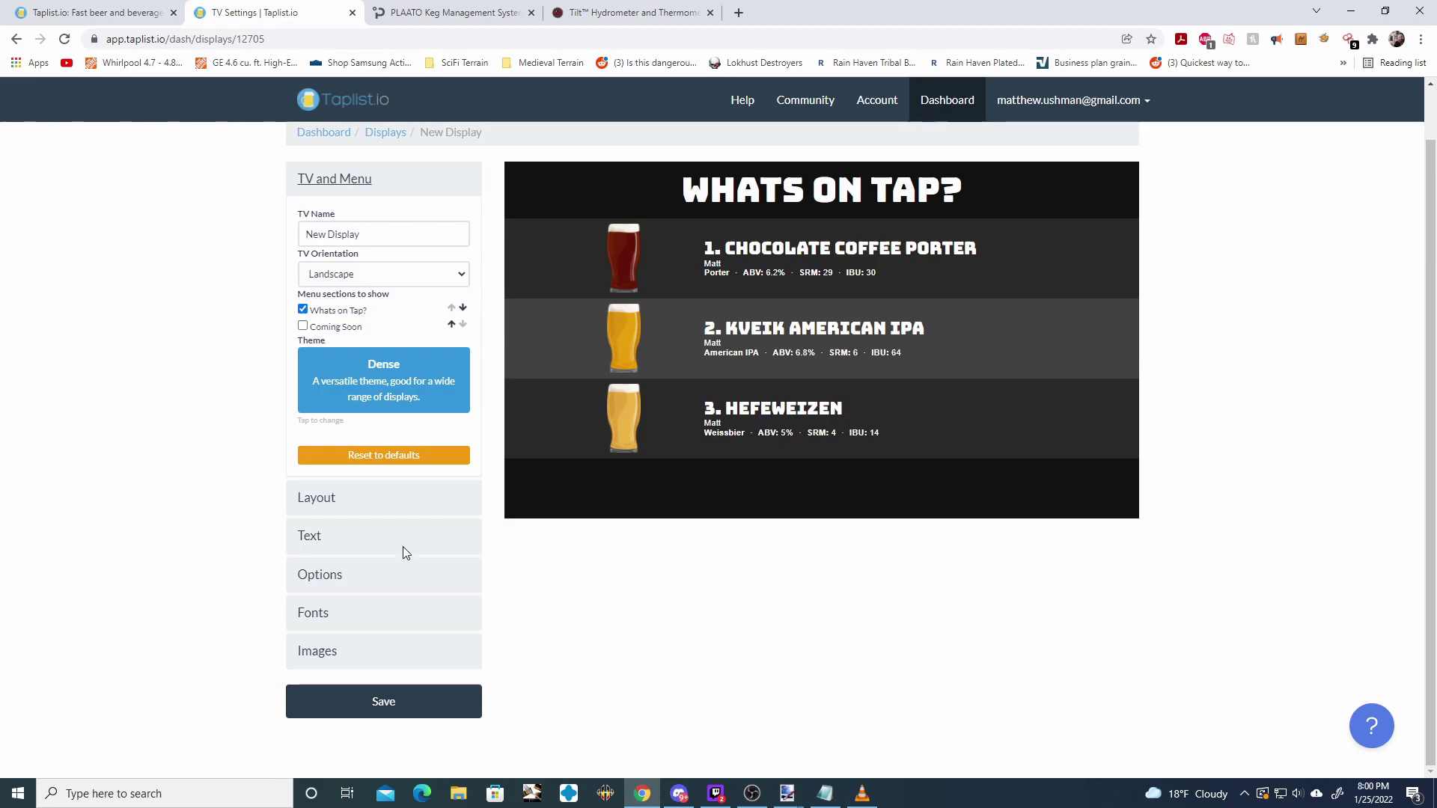
pyautogui.scroll(1, 404, 550)
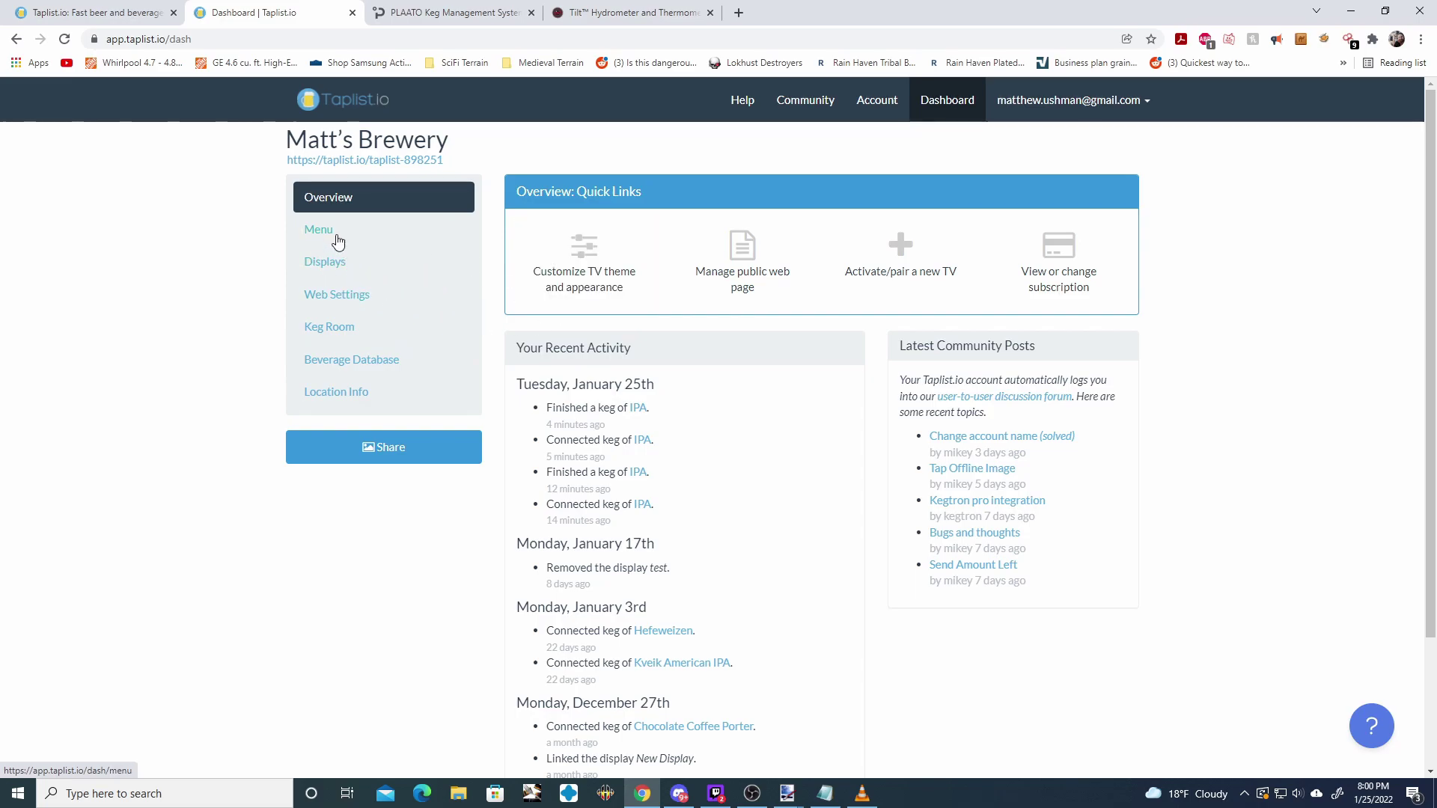
# Visit Beverage Database, Keg Room, Account, Dashboard and Displays, then open the Menu tap list
pyautogui.click(350, 361)
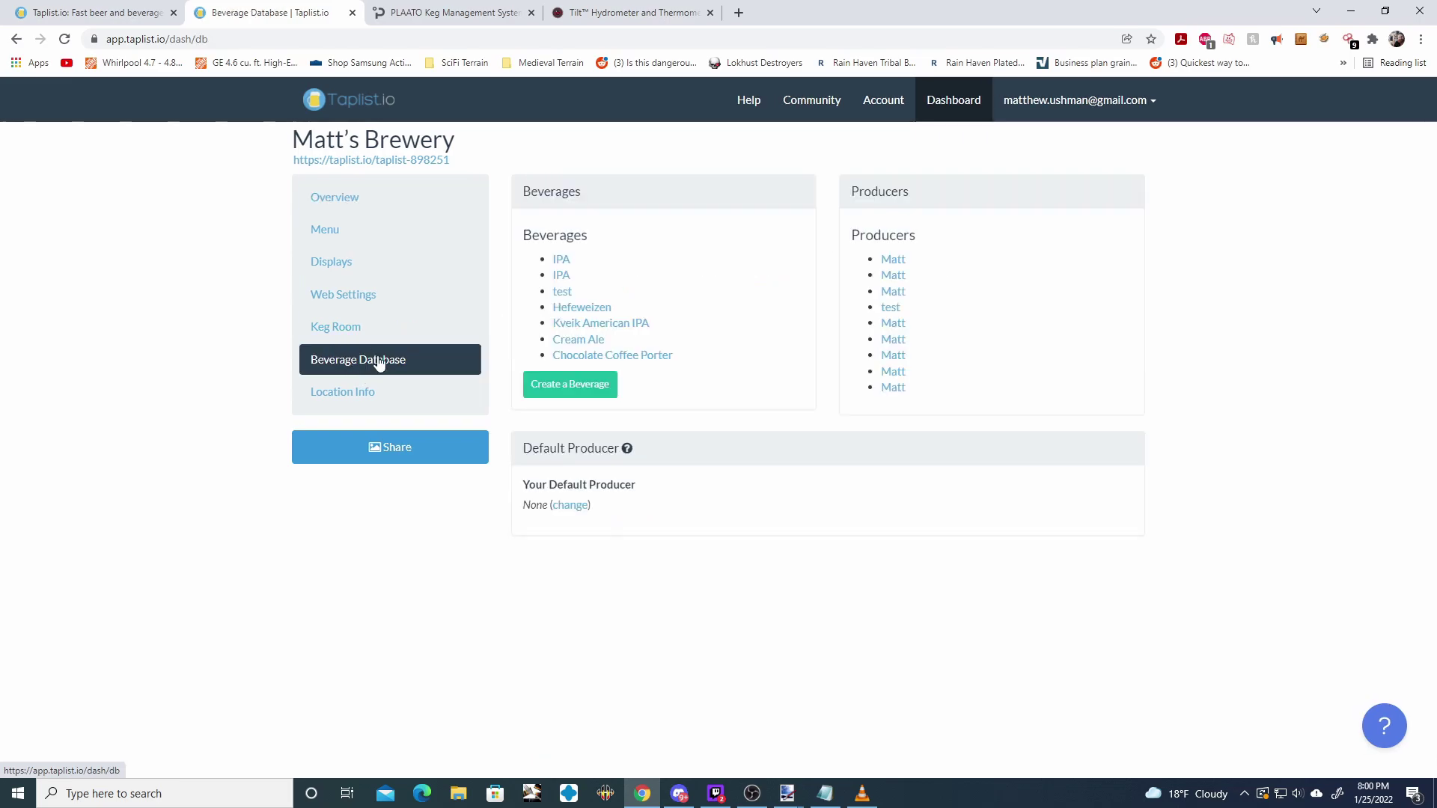
pyautogui.click(352, 329)
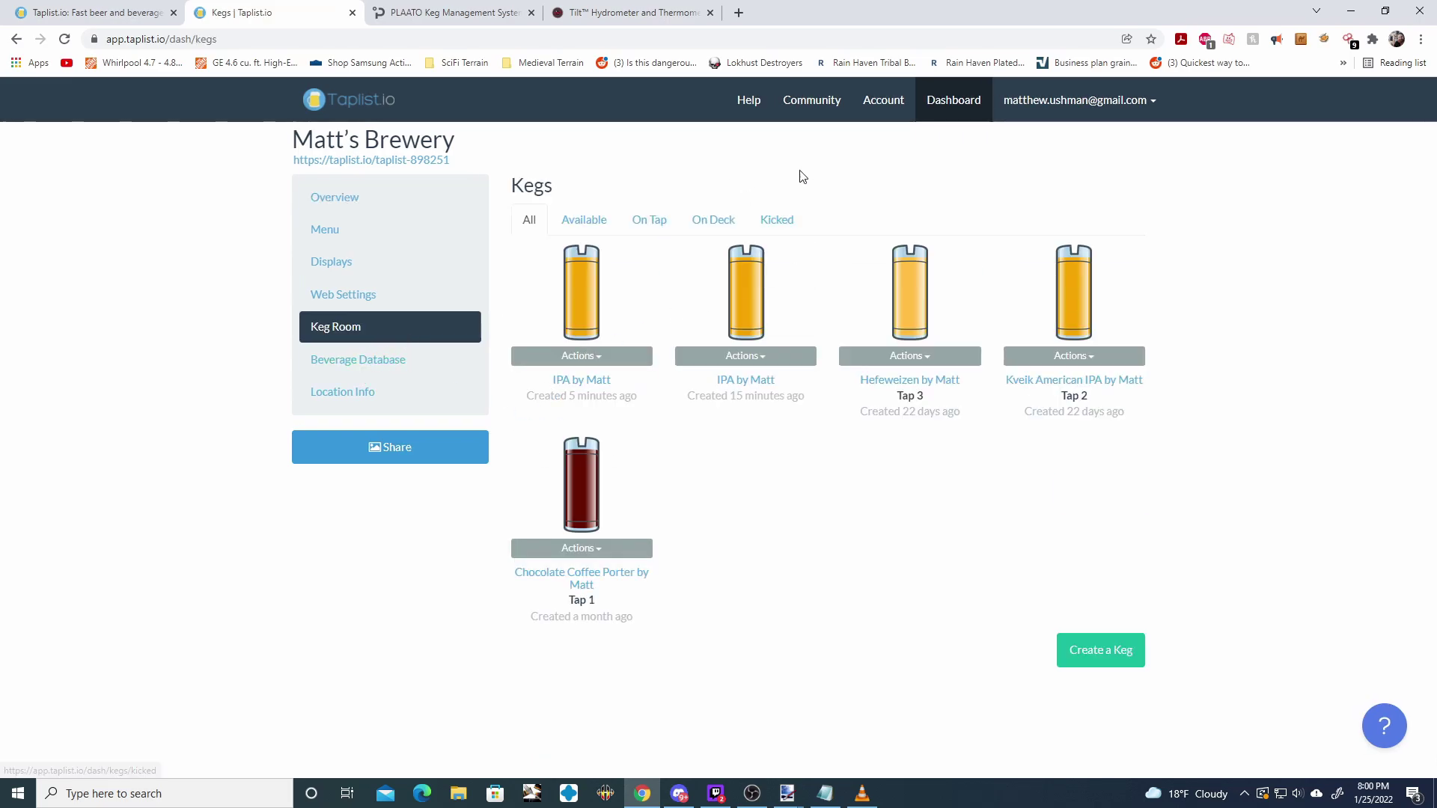
pyautogui.click(880, 105)
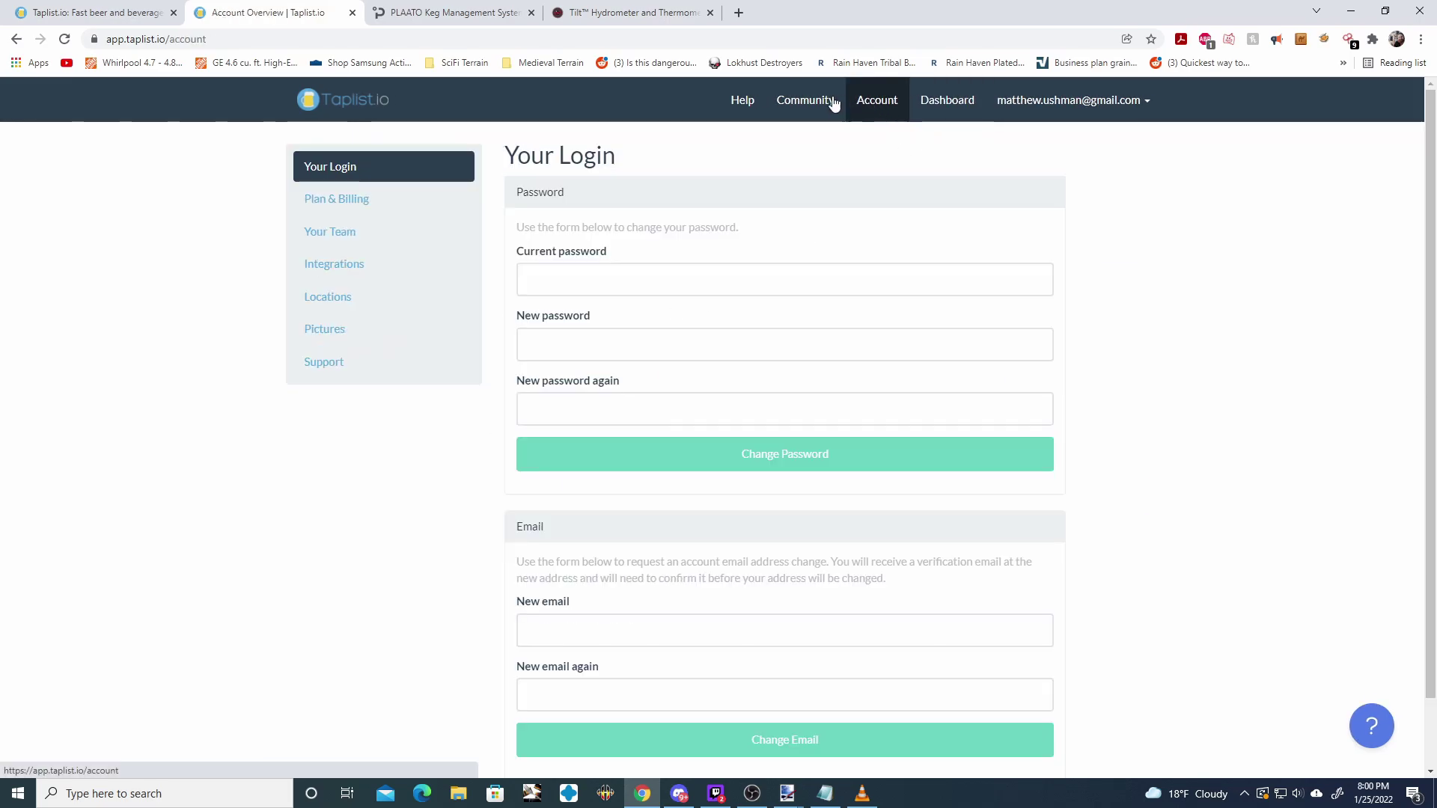
pyautogui.click(951, 102)
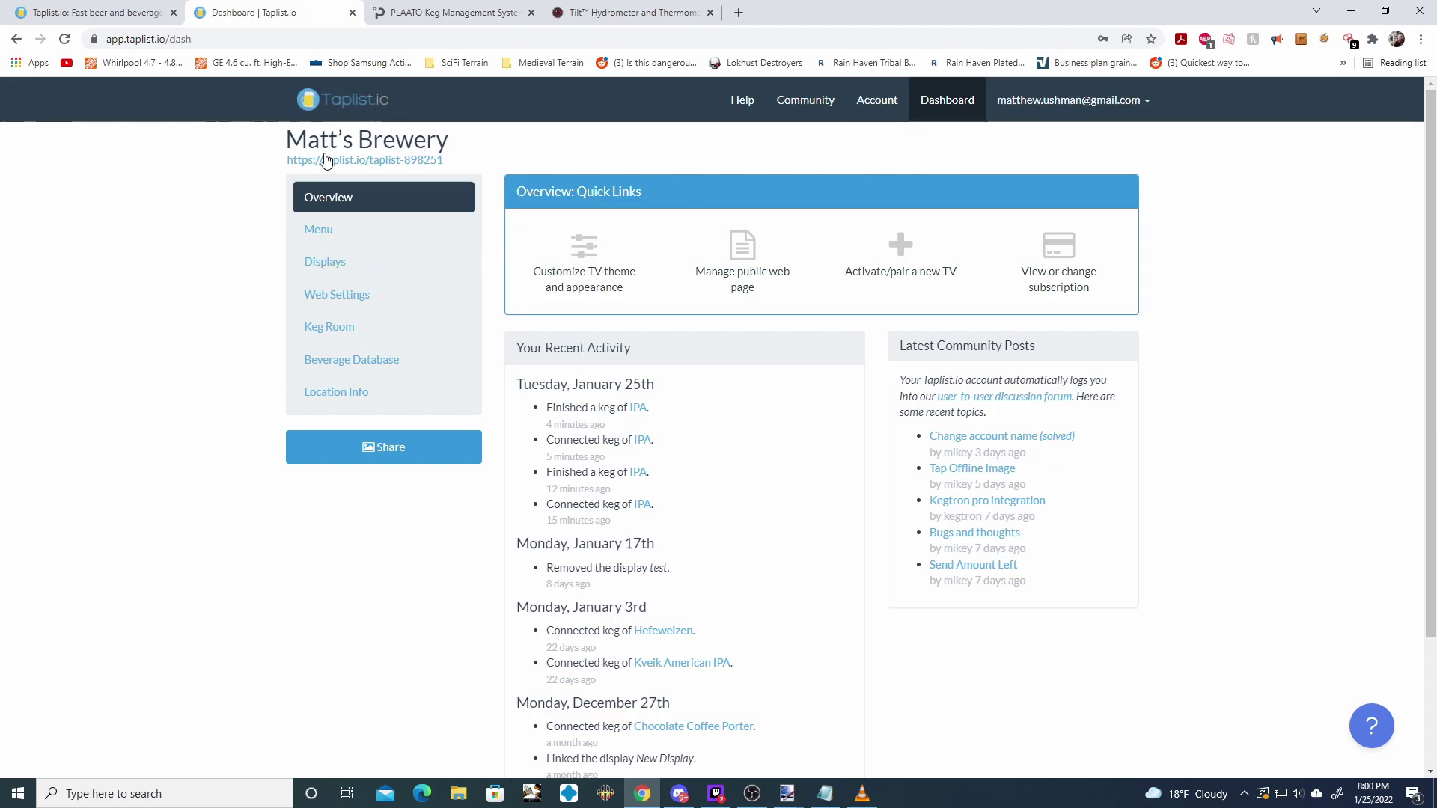
pyautogui.click(358, 271)
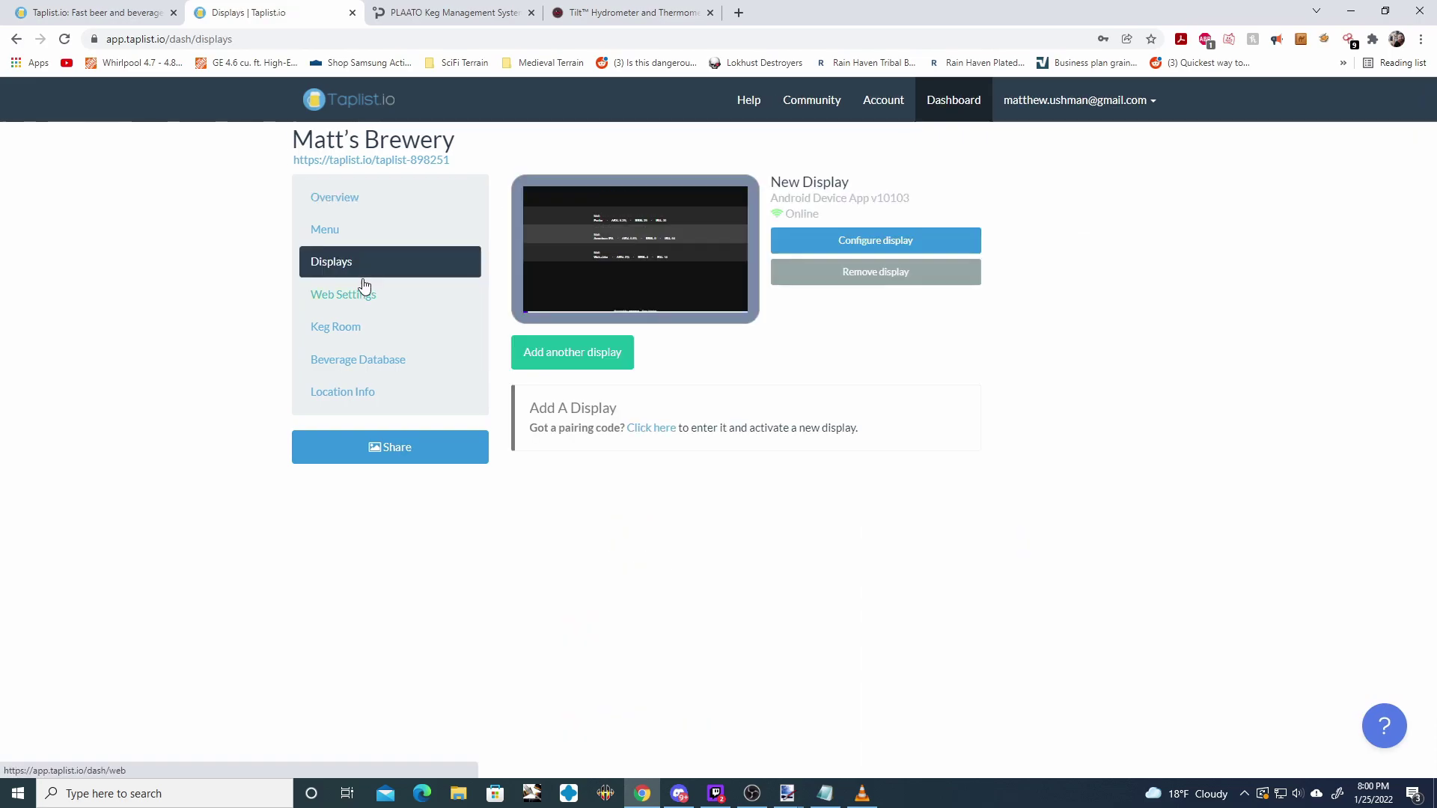
pyautogui.click(351, 232)
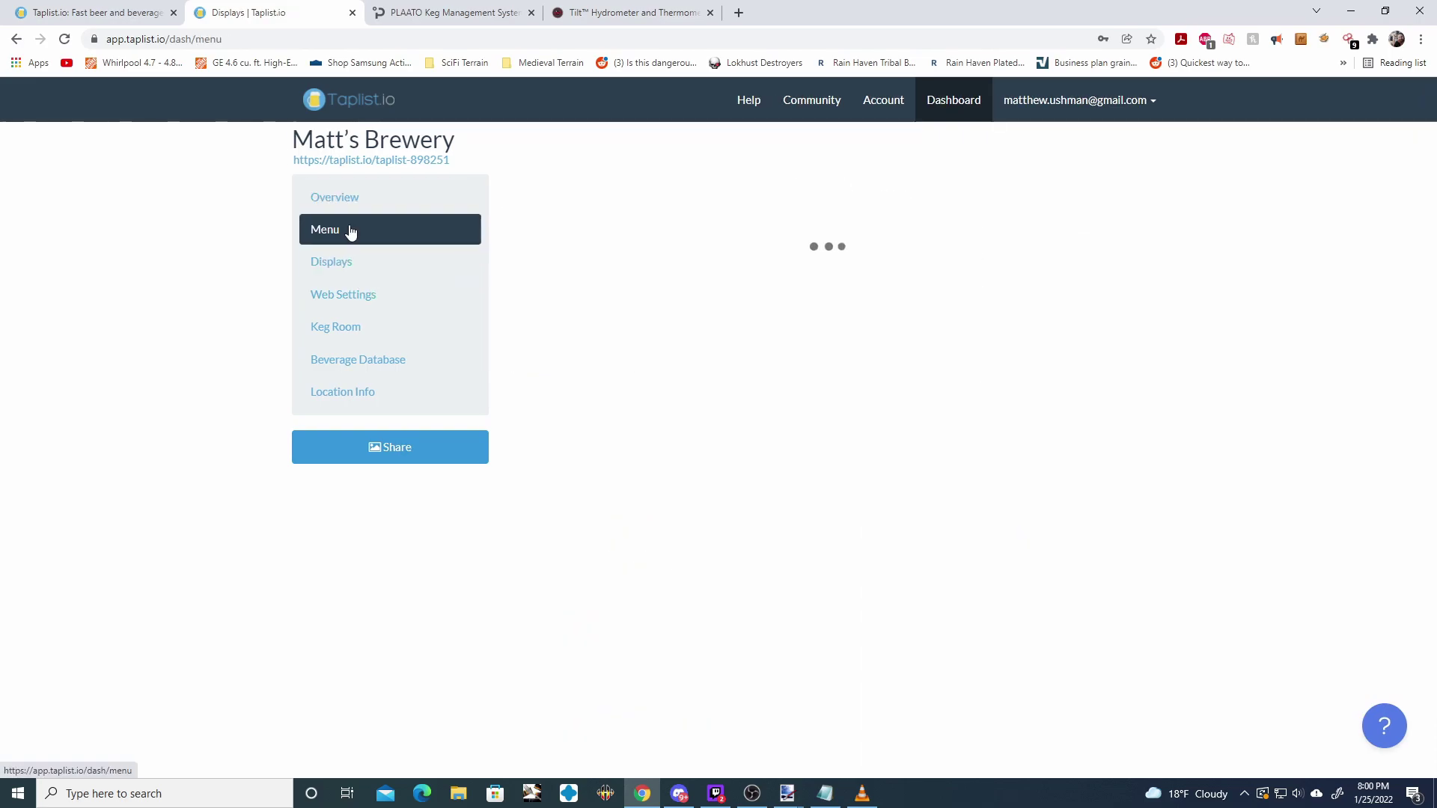